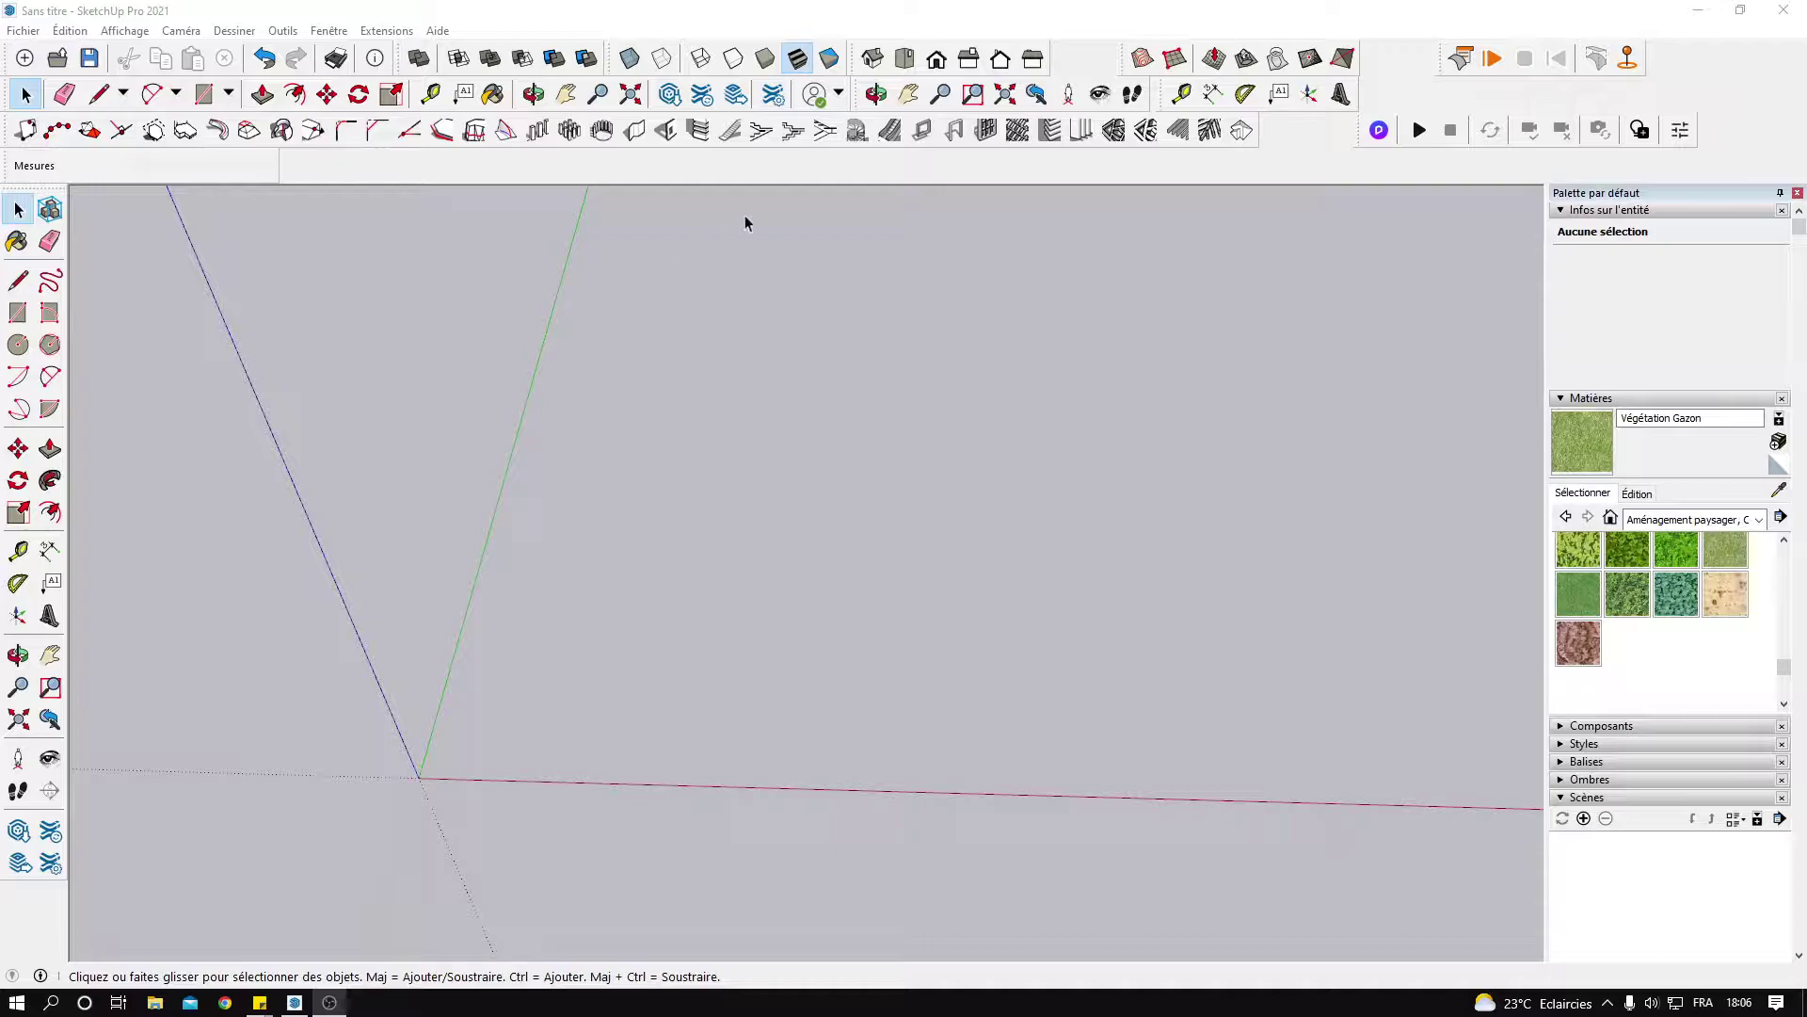
Start a Sandbox From Scratch grid with 50,00 cm grid spacing.
{"action": "left_click_drag", "start_coordinate": [1123, 58], "coordinate": [1128, 61]}
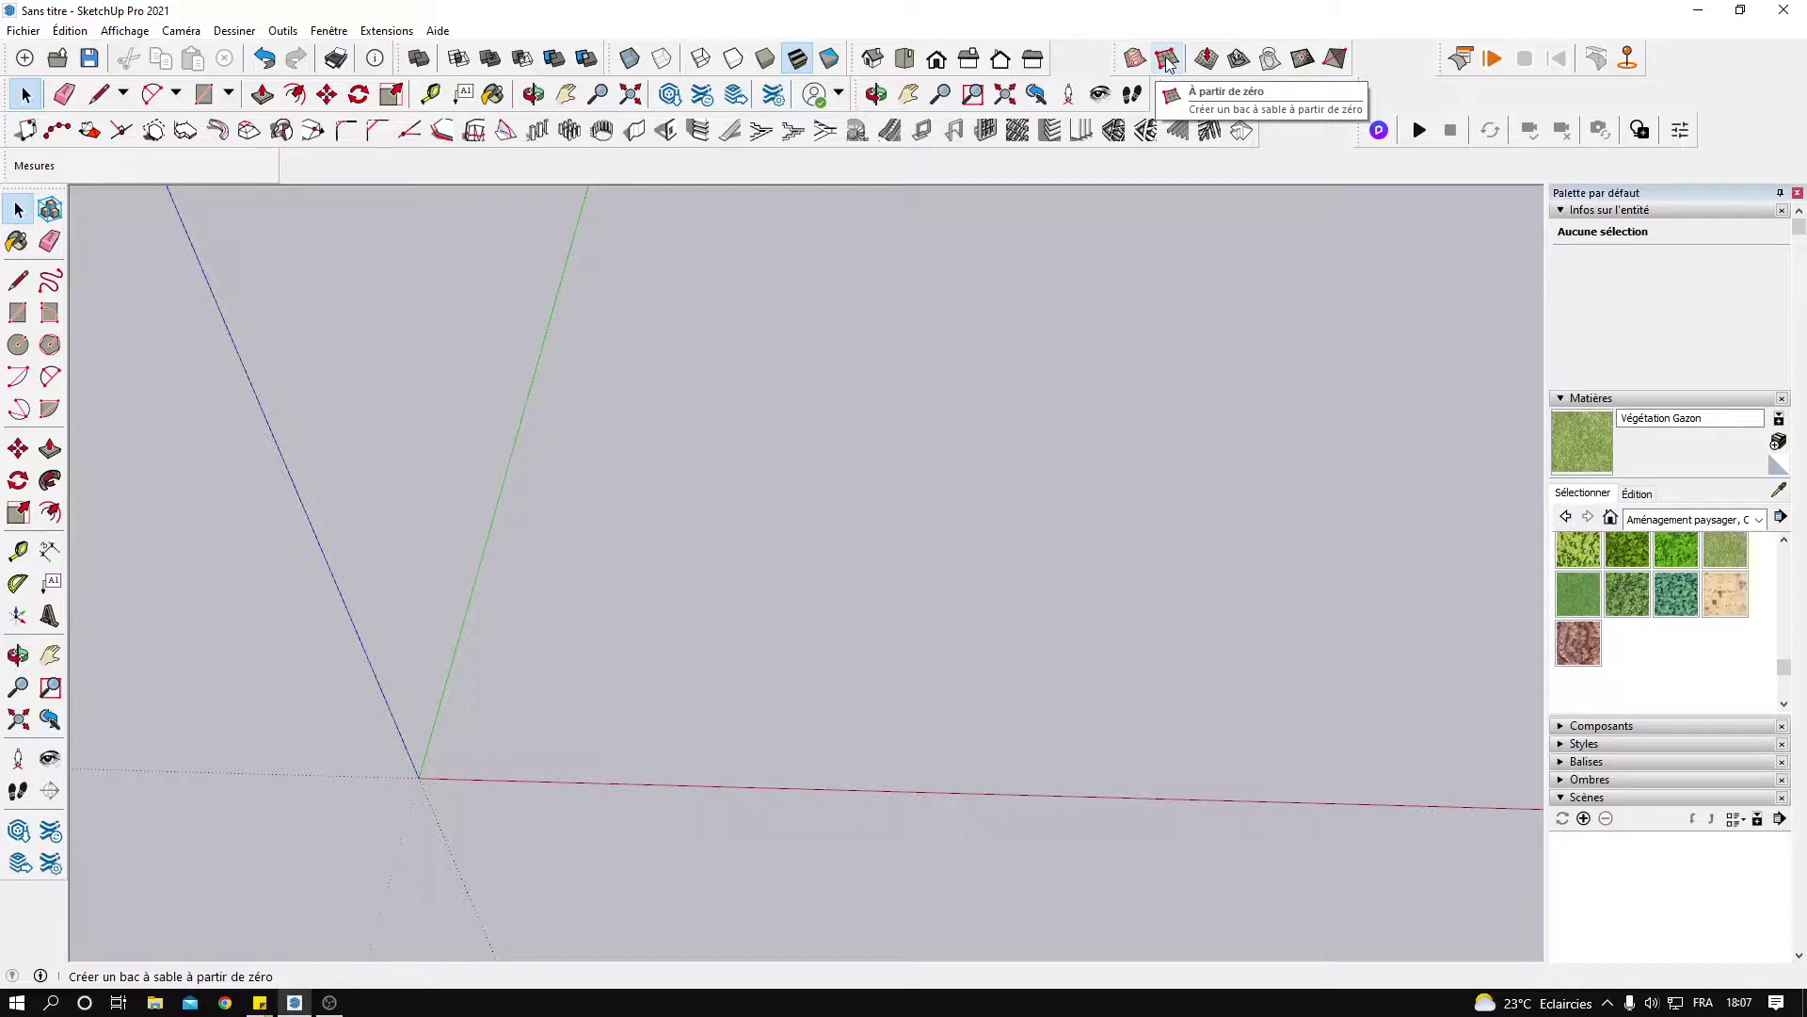
{"action": "left_click", "coordinate": [1167, 60]}
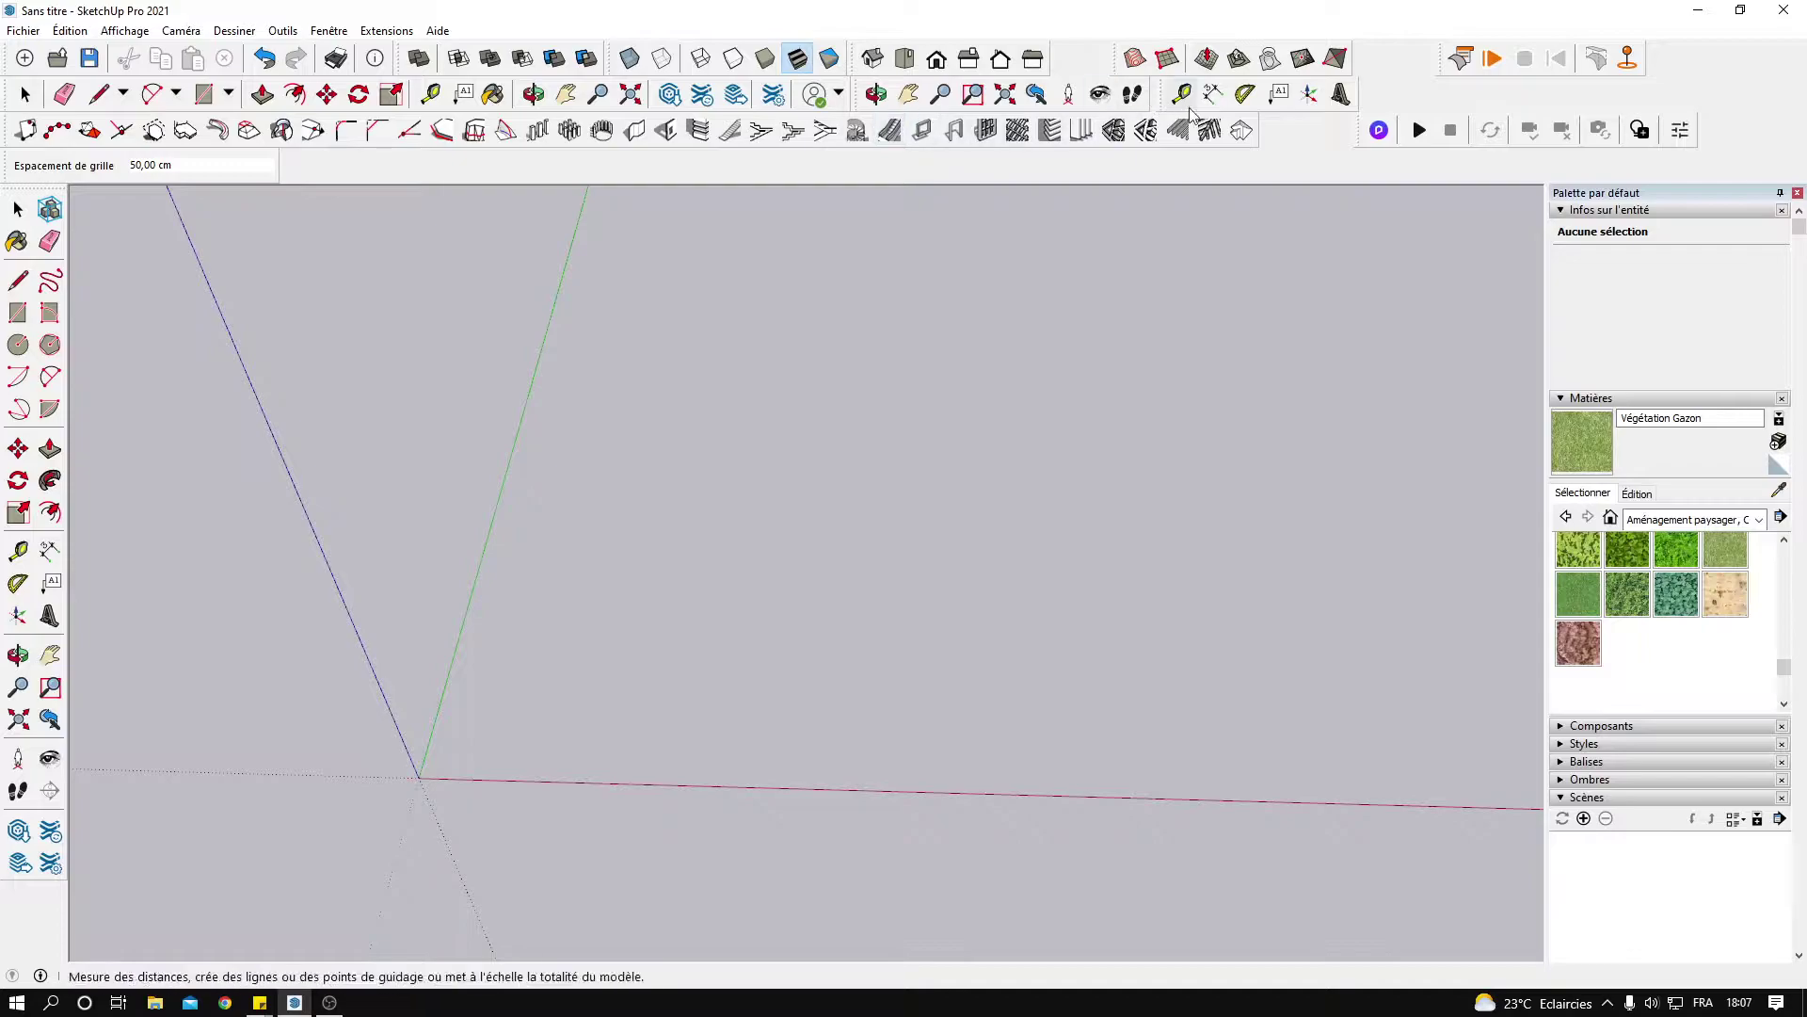
{"action": "left_click", "coordinate": [1172, 66]}
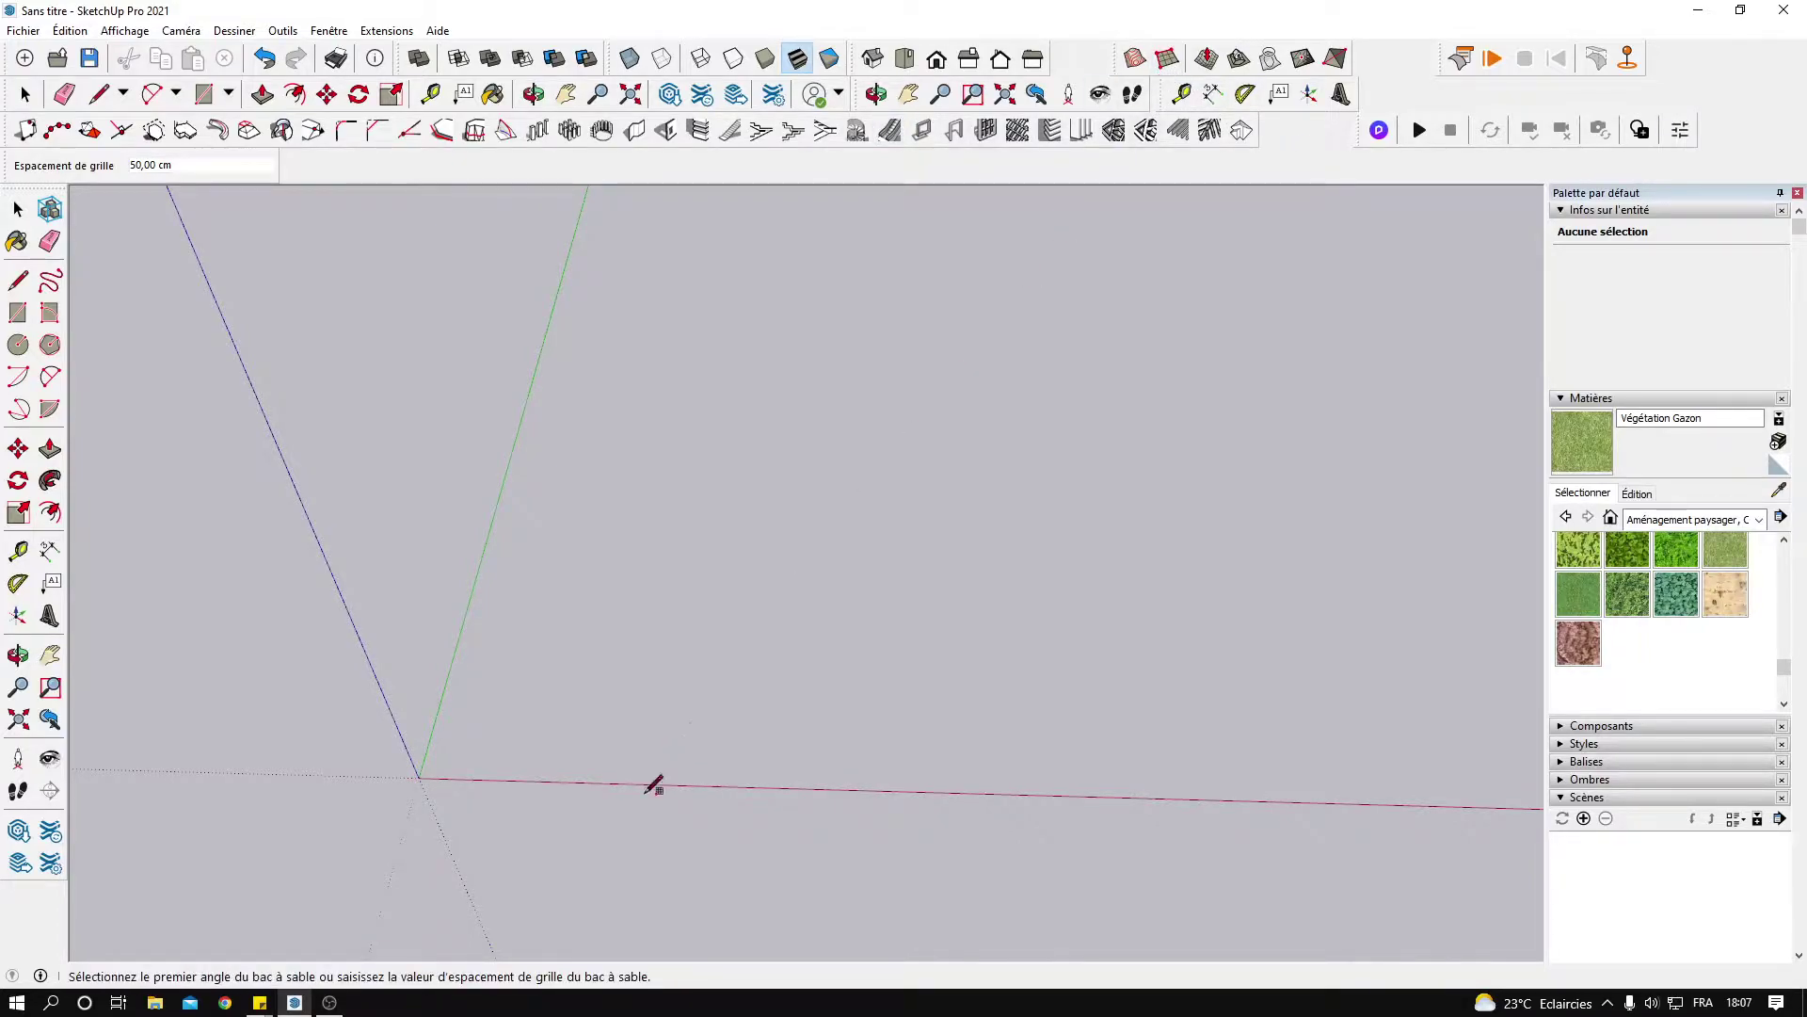
Draw a 50 cm-cell sandbox grid from the axes origin along the red axis, then select it.
{"action": "left_click", "coordinate": [419, 778]}
{"action": "left_click", "coordinate": [1069, 794]}
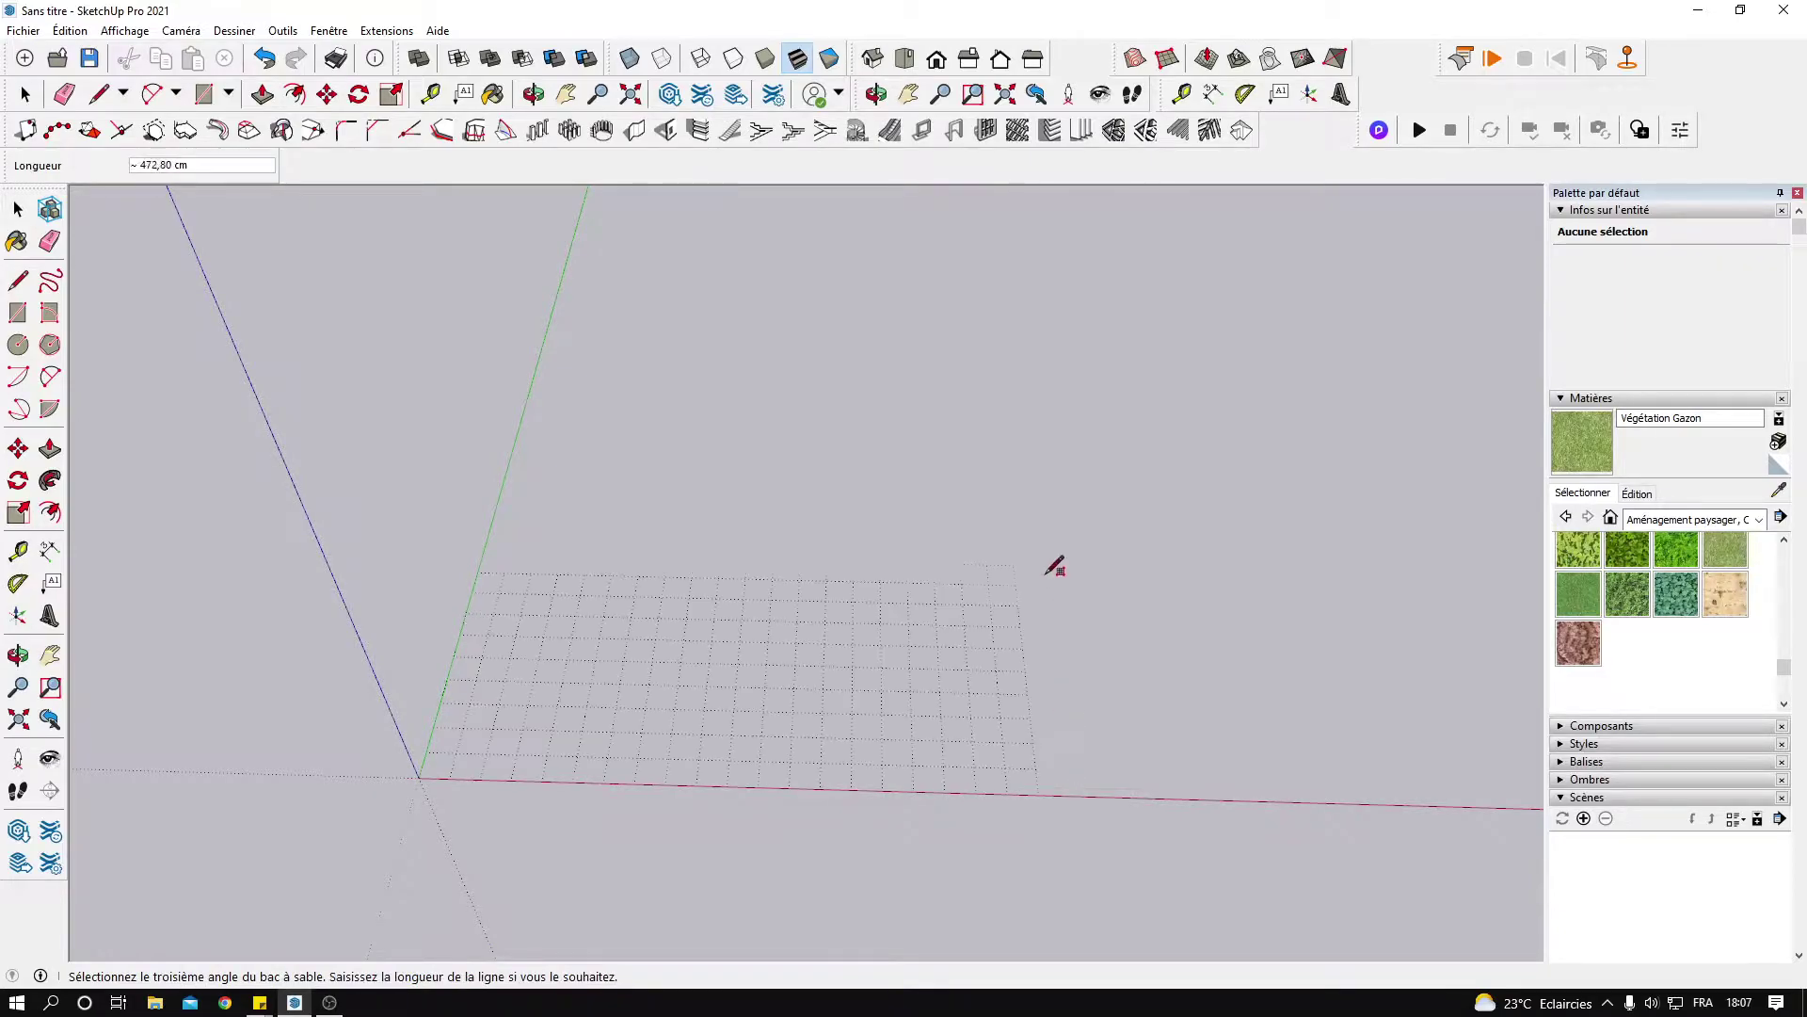
{"action": "left_click", "coordinate": [1011, 483]}
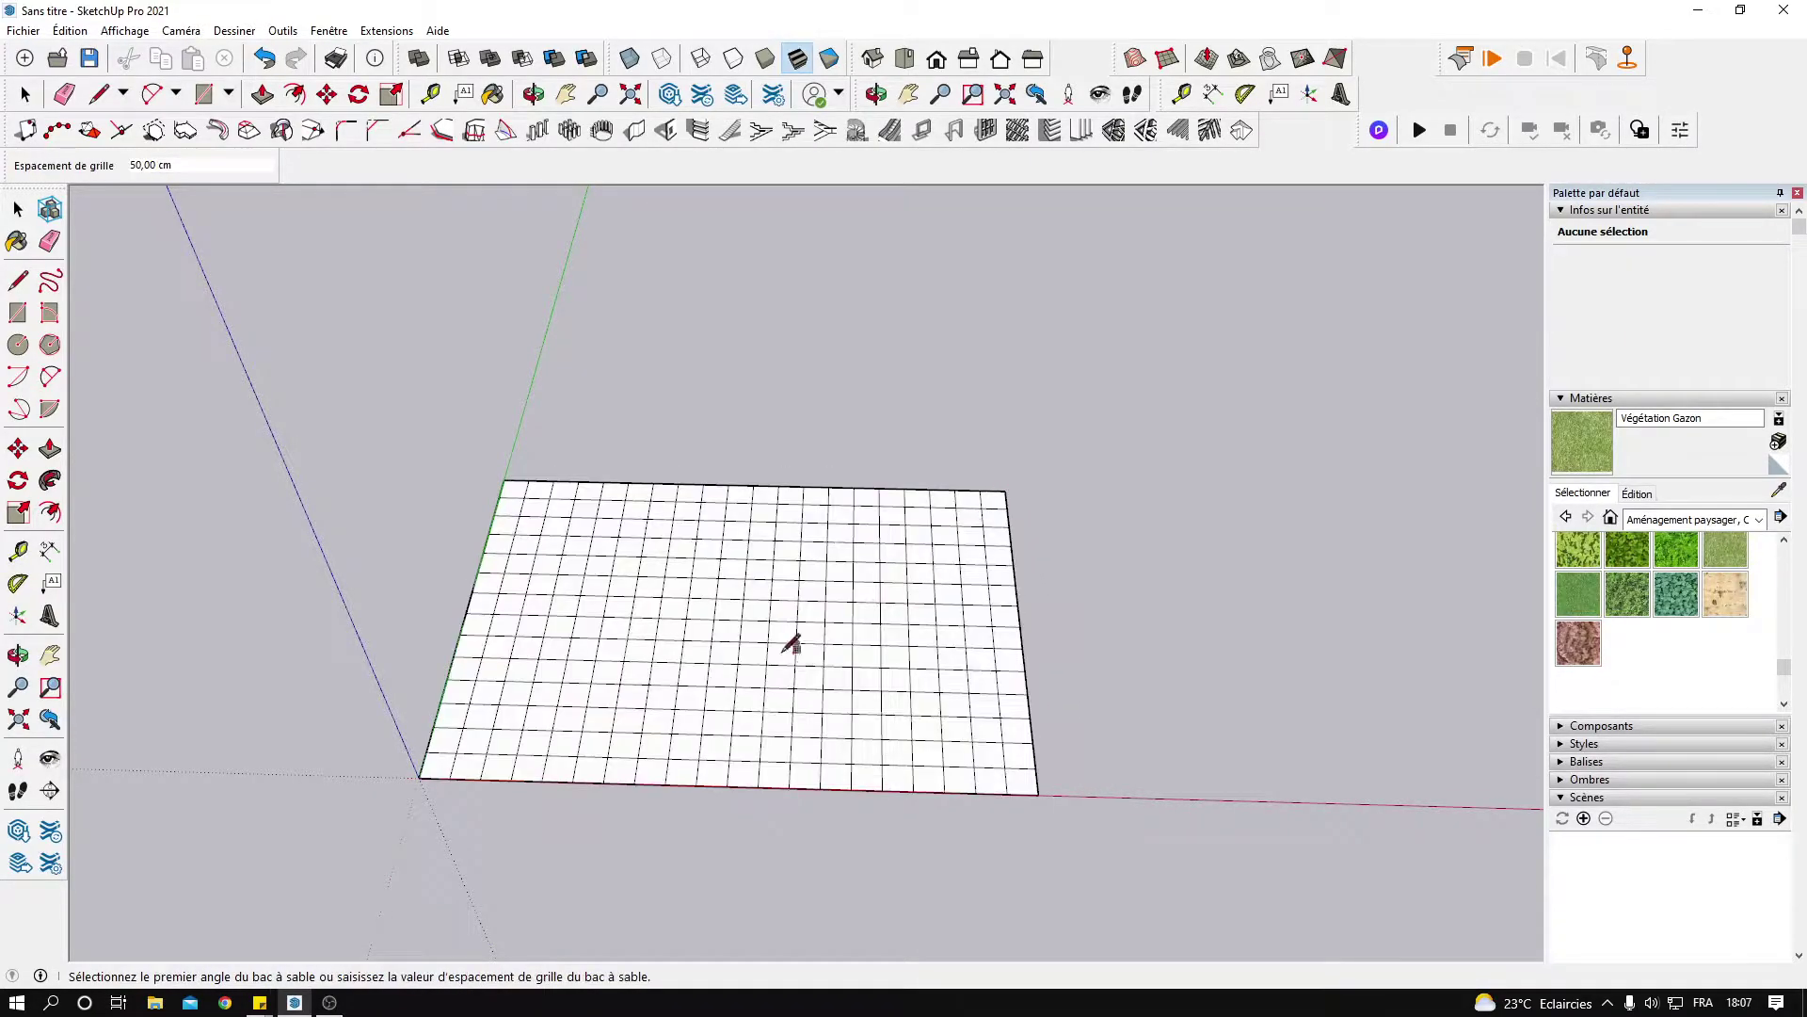
{"action": "mouse_move", "coordinate": [795, 639]}
{"action": "middle_mouse_down"}
{"action": "mouse_move", "coordinate": [638, 726]}
{"action": "mouse_move", "coordinate": [1033, 517]}
{"action": "mouse_move", "coordinate": [665, 654]}
{"action": "mouse_move", "coordinate": [738, 710]}
{"action": "mouse_move", "coordinate": [558, 578]}
{"action": "mouse_move", "coordinate": [924, 568]}
{"action": "middle_mouse_up"}
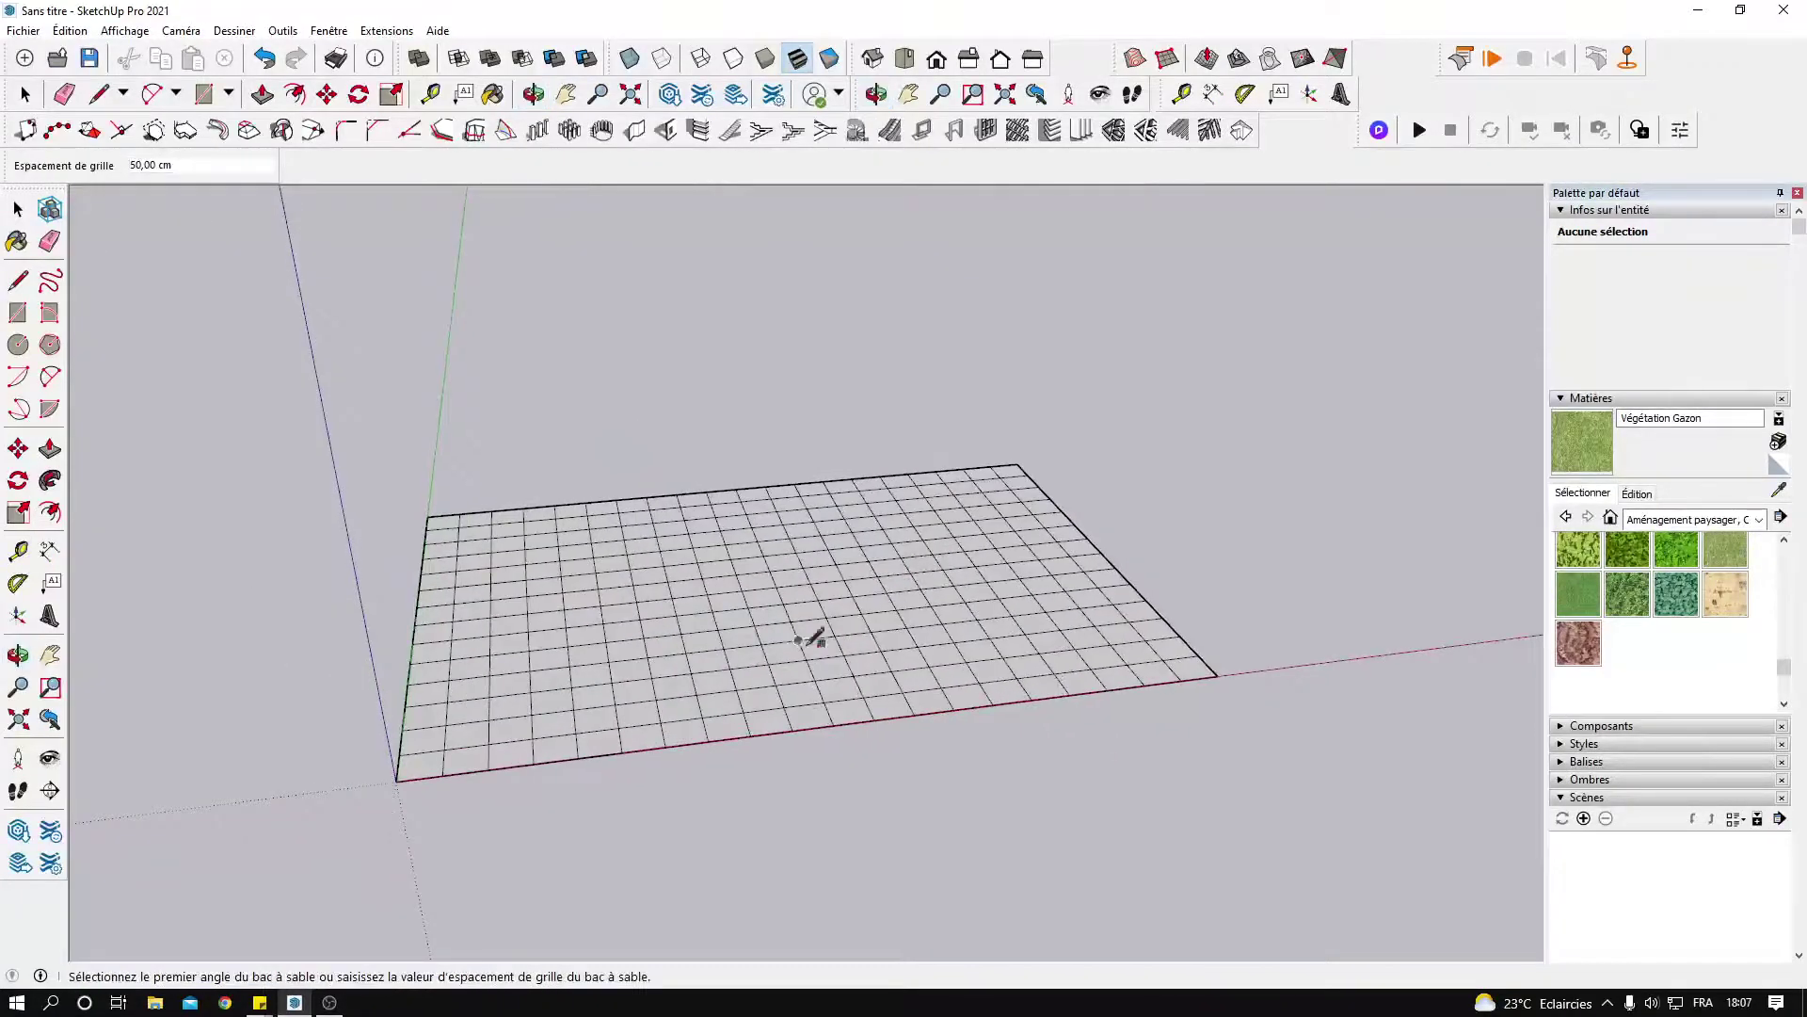
{"action": "mouse_move", "coordinate": [811, 633]}
{"action": "middle_mouse_down"}
{"action": "mouse_move", "coordinate": [872, 621]}
{"action": "mouse_move", "coordinate": [637, 726]}
{"action": "mouse_move", "coordinate": [638, 693]}
{"action": "mouse_move", "coordinate": [694, 754]}
{"action": "mouse_move", "coordinate": [731, 722]}
{"action": "mouse_move", "coordinate": [702, 715]}
{"action": "mouse_move", "coordinate": [778, 640]}
{"action": "mouse_move", "coordinate": [887, 568]}
{"action": "mouse_move", "coordinate": [703, 452]}
{"action": "mouse_move", "coordinate": [872, 561]}
{"action": "mouse_move", "coordinate": [738, 700]}
{"action": "mouse_move", "coordinate": [694, 687]}
{"action": "mouse_move", "coordinate": [694, 710]}
{"action": "middle_mouse_up"}
{"action": "left_click", "coordinate": [637, 725]}
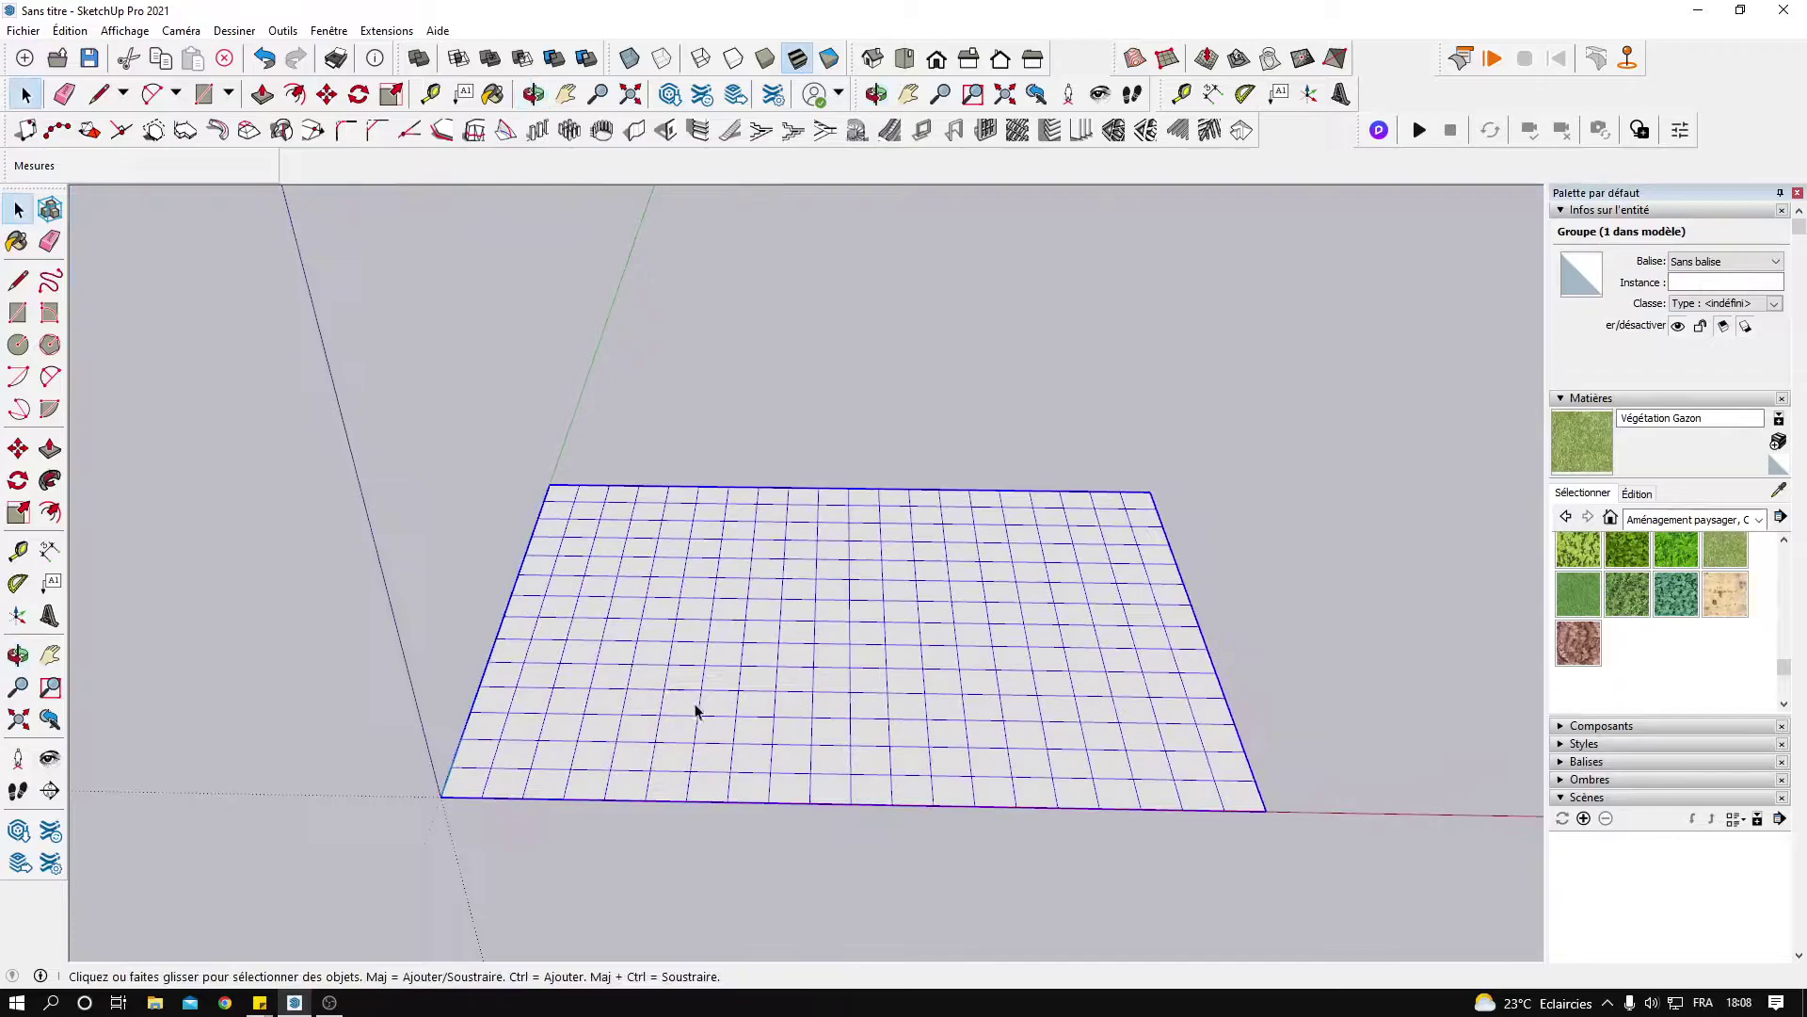
Enter the sandbox grid group and select a single cell near its corner.
{"action": "scroll", "coordinate": [715, 715], "scroll_direction": "up", "scroll_amount": 2}
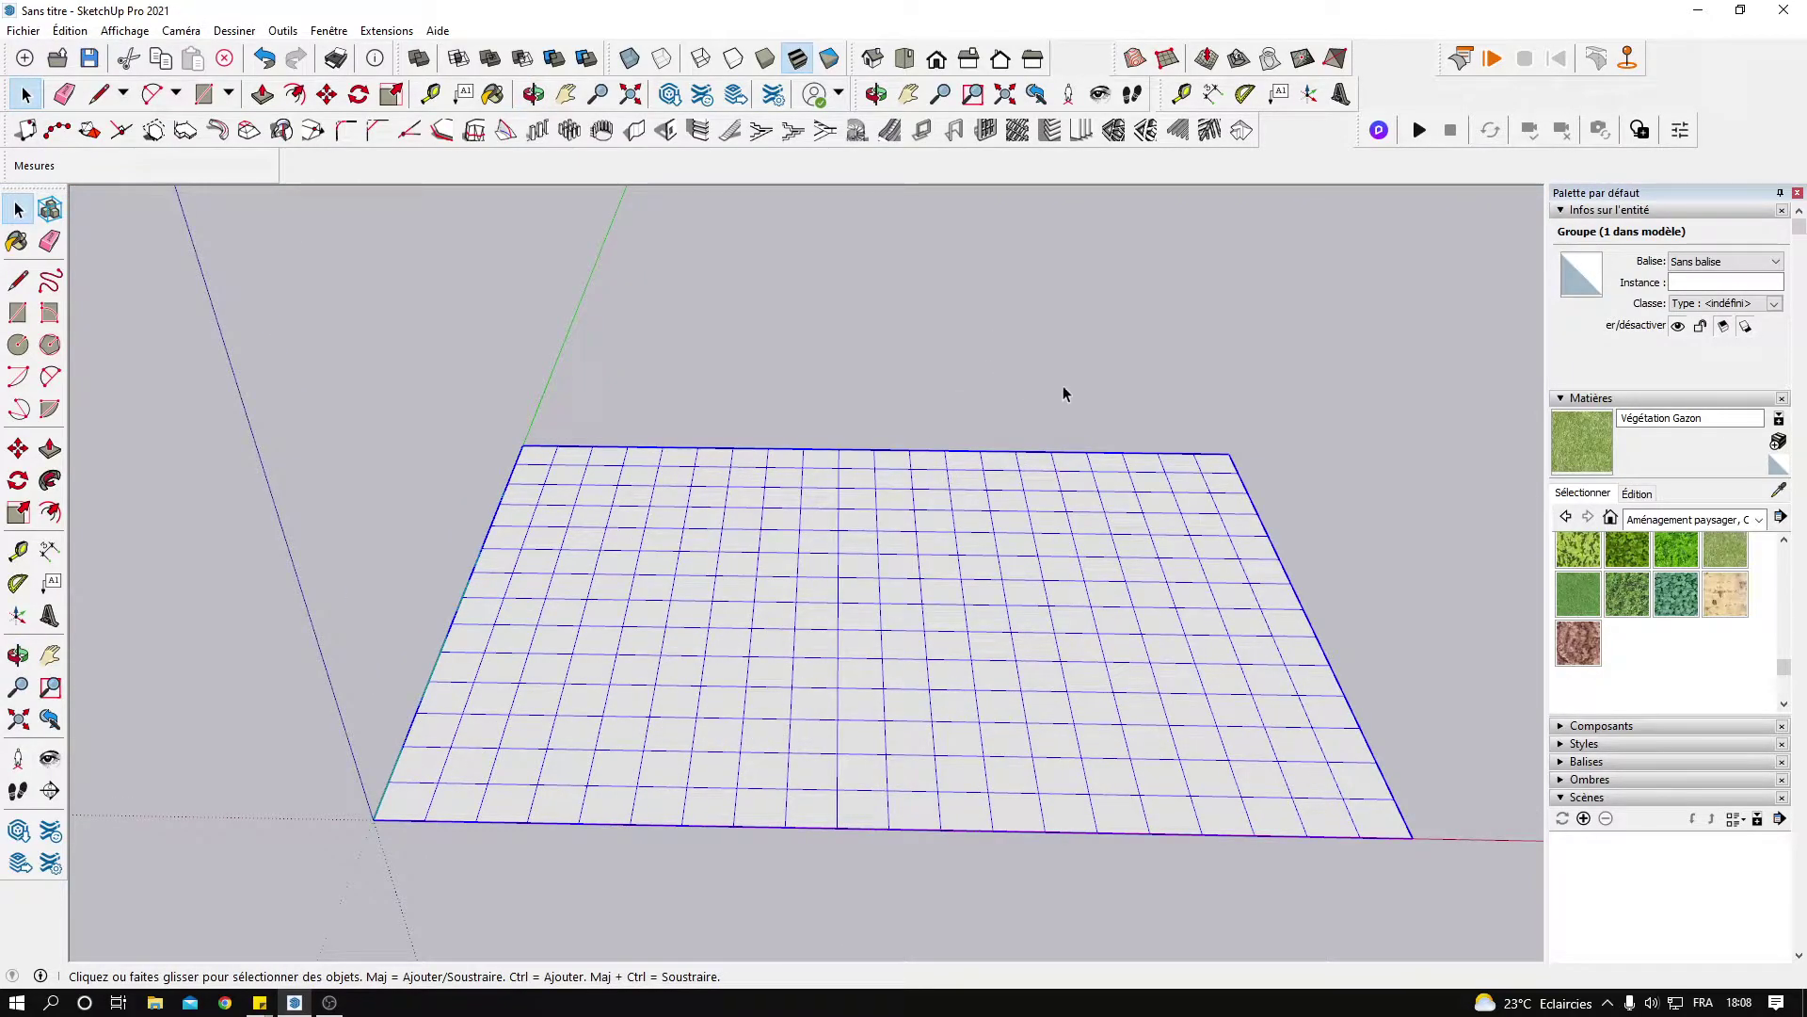
{"action": "left_click", "coordinate": [1207, 62]}
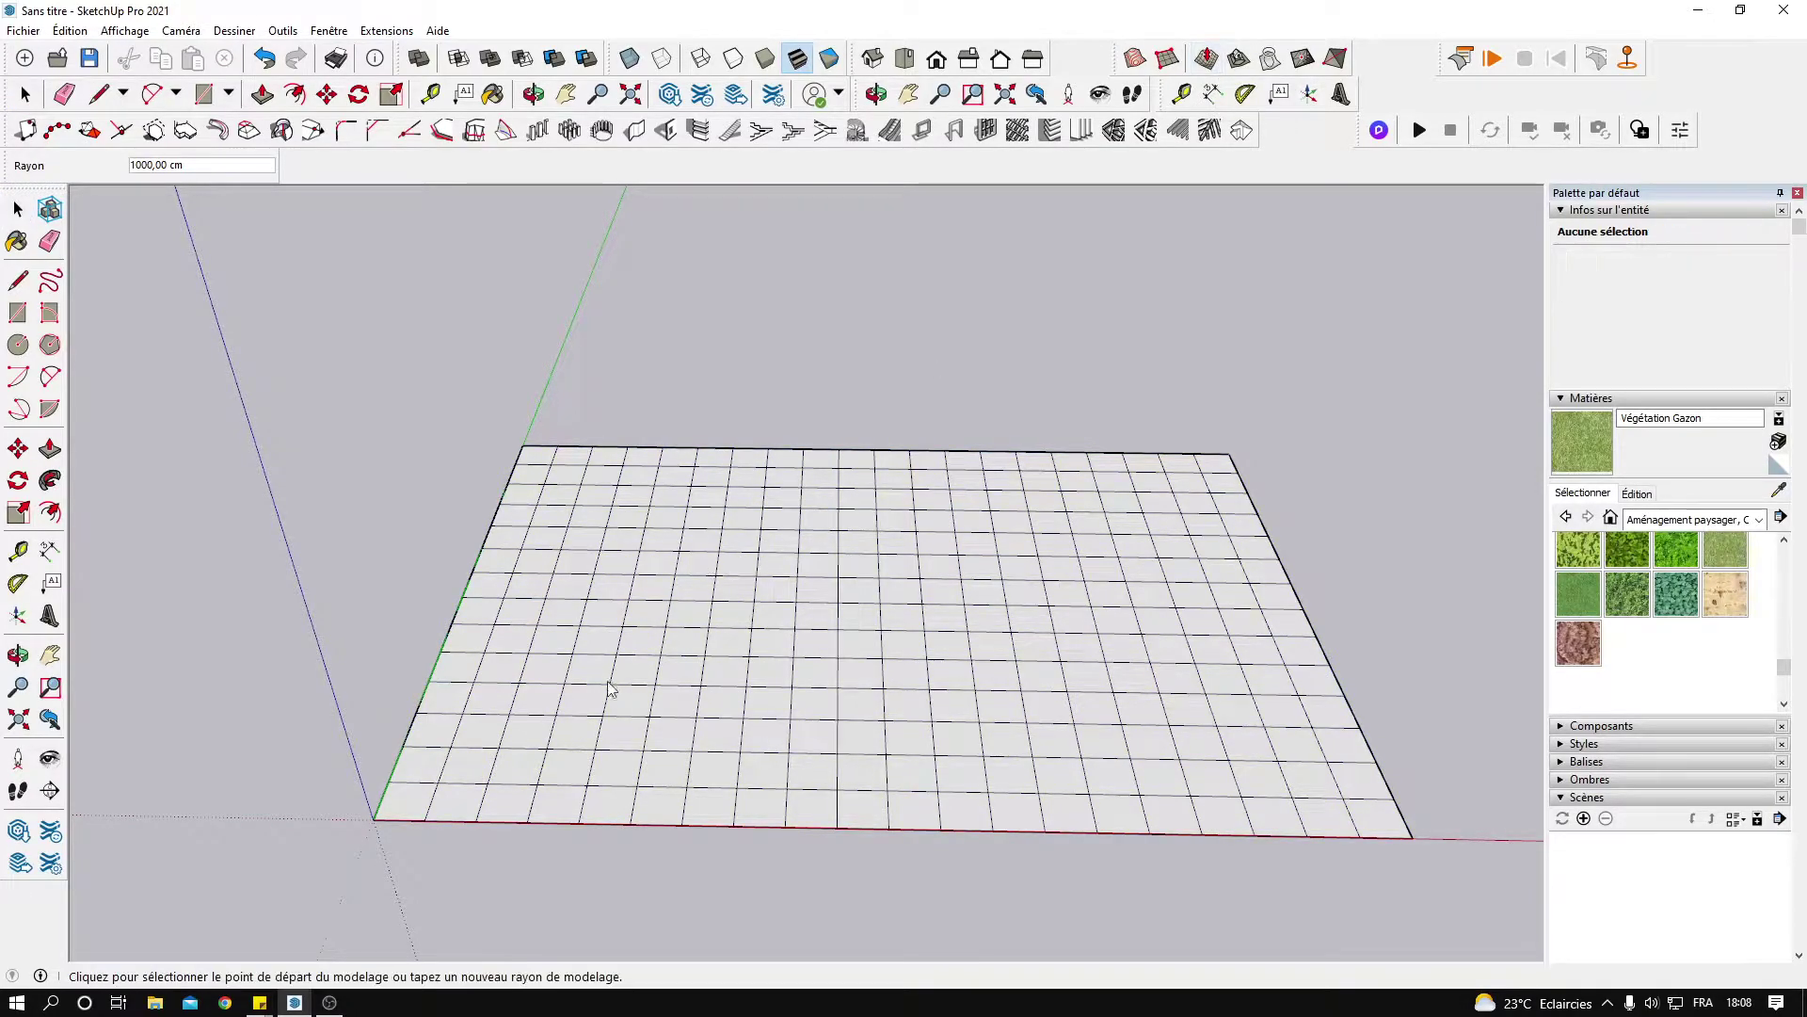
{"action": "key", "text": "space"}
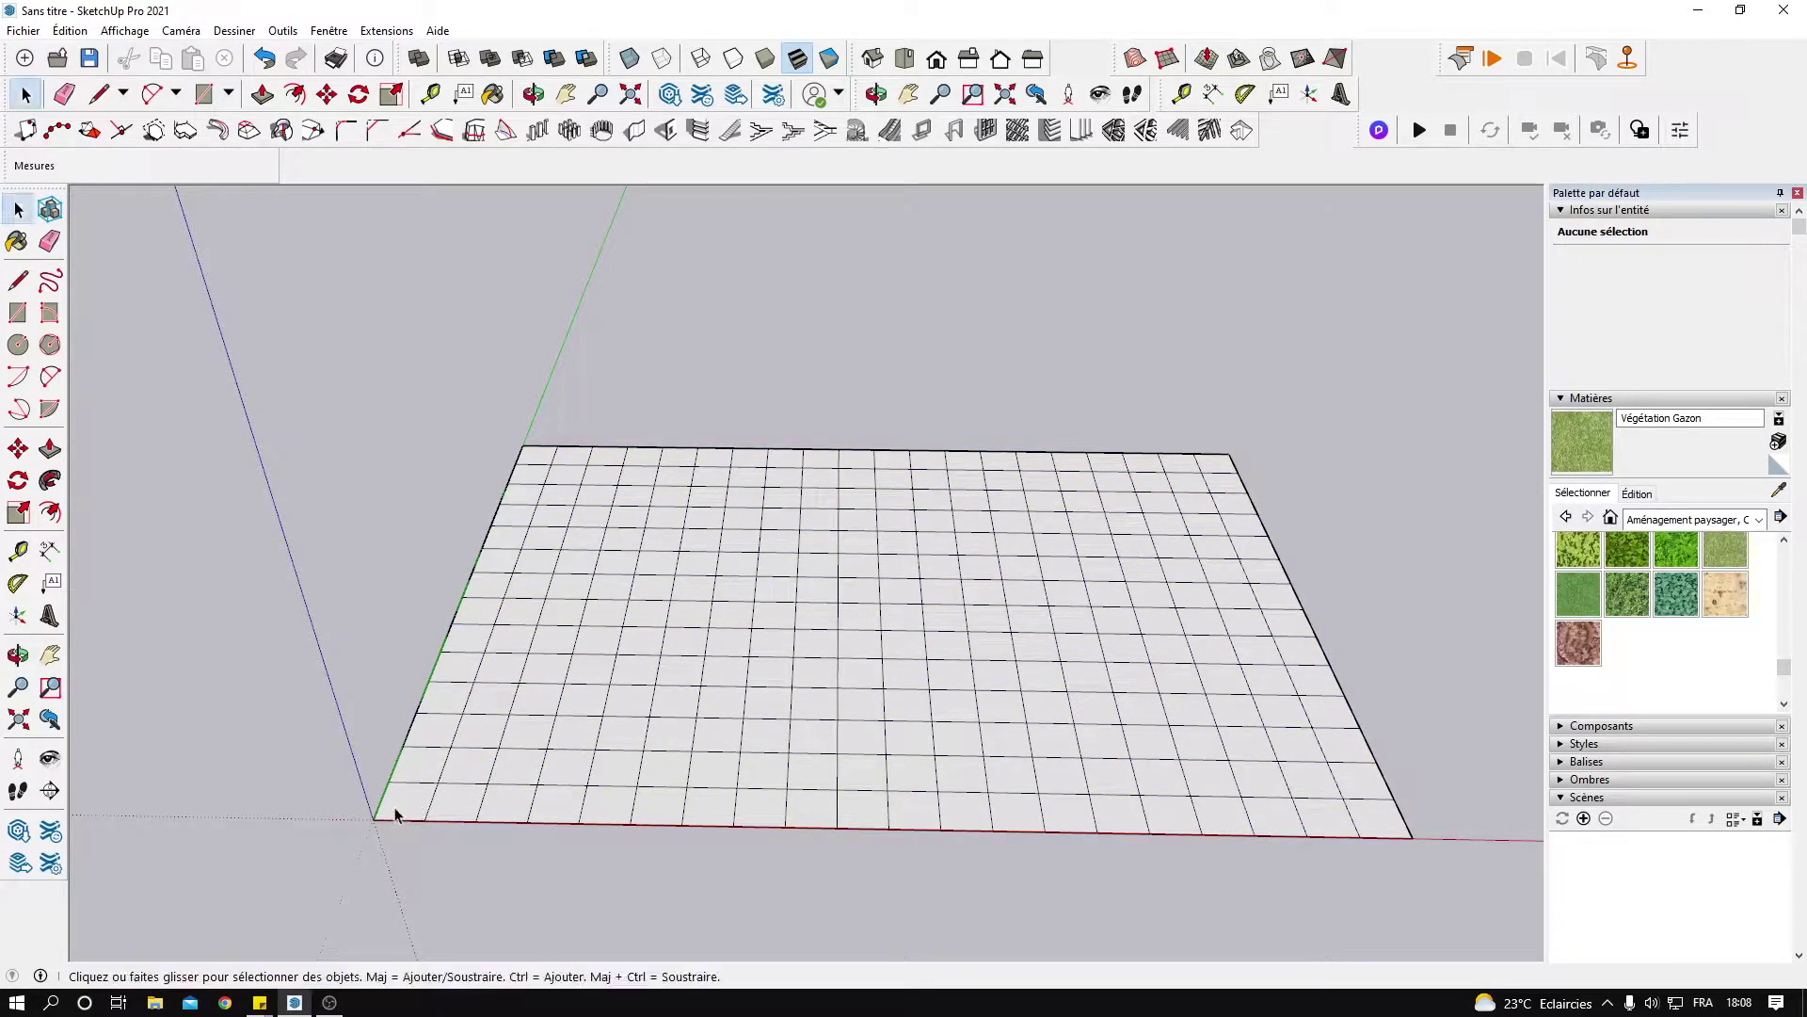
{"action": "triple_click", "coordinate": [394, 809]}
{"action": "left_click", "coordinate": [428, 801]}
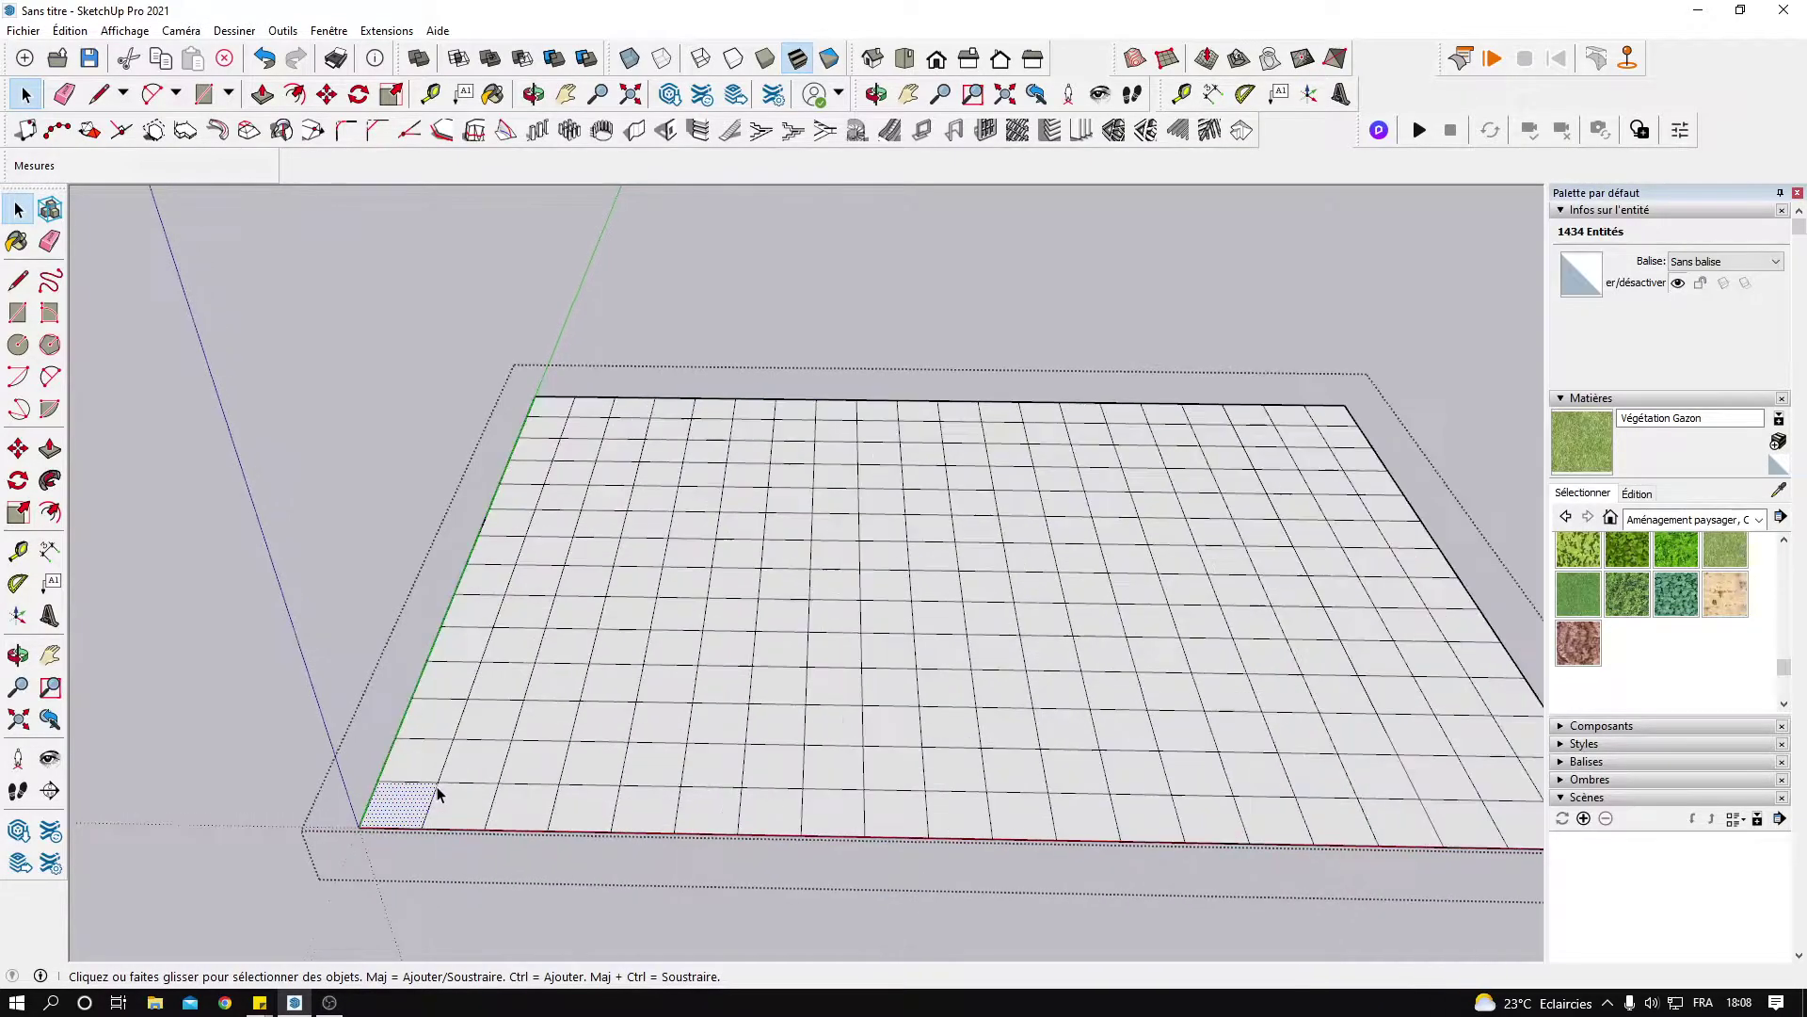
{"action": "mouse_move", "coordinate": [433, 747]}
{"action": "middle_mouse_down"}
{"action": "mouse_move", "coordinate": [582, 738]}
{"action": "mouse_move", "coordinate": [477, 795]}
{"action": "mouse_move", "coordinate": [573, 779]}
{"action": "middle_mouse_up"}
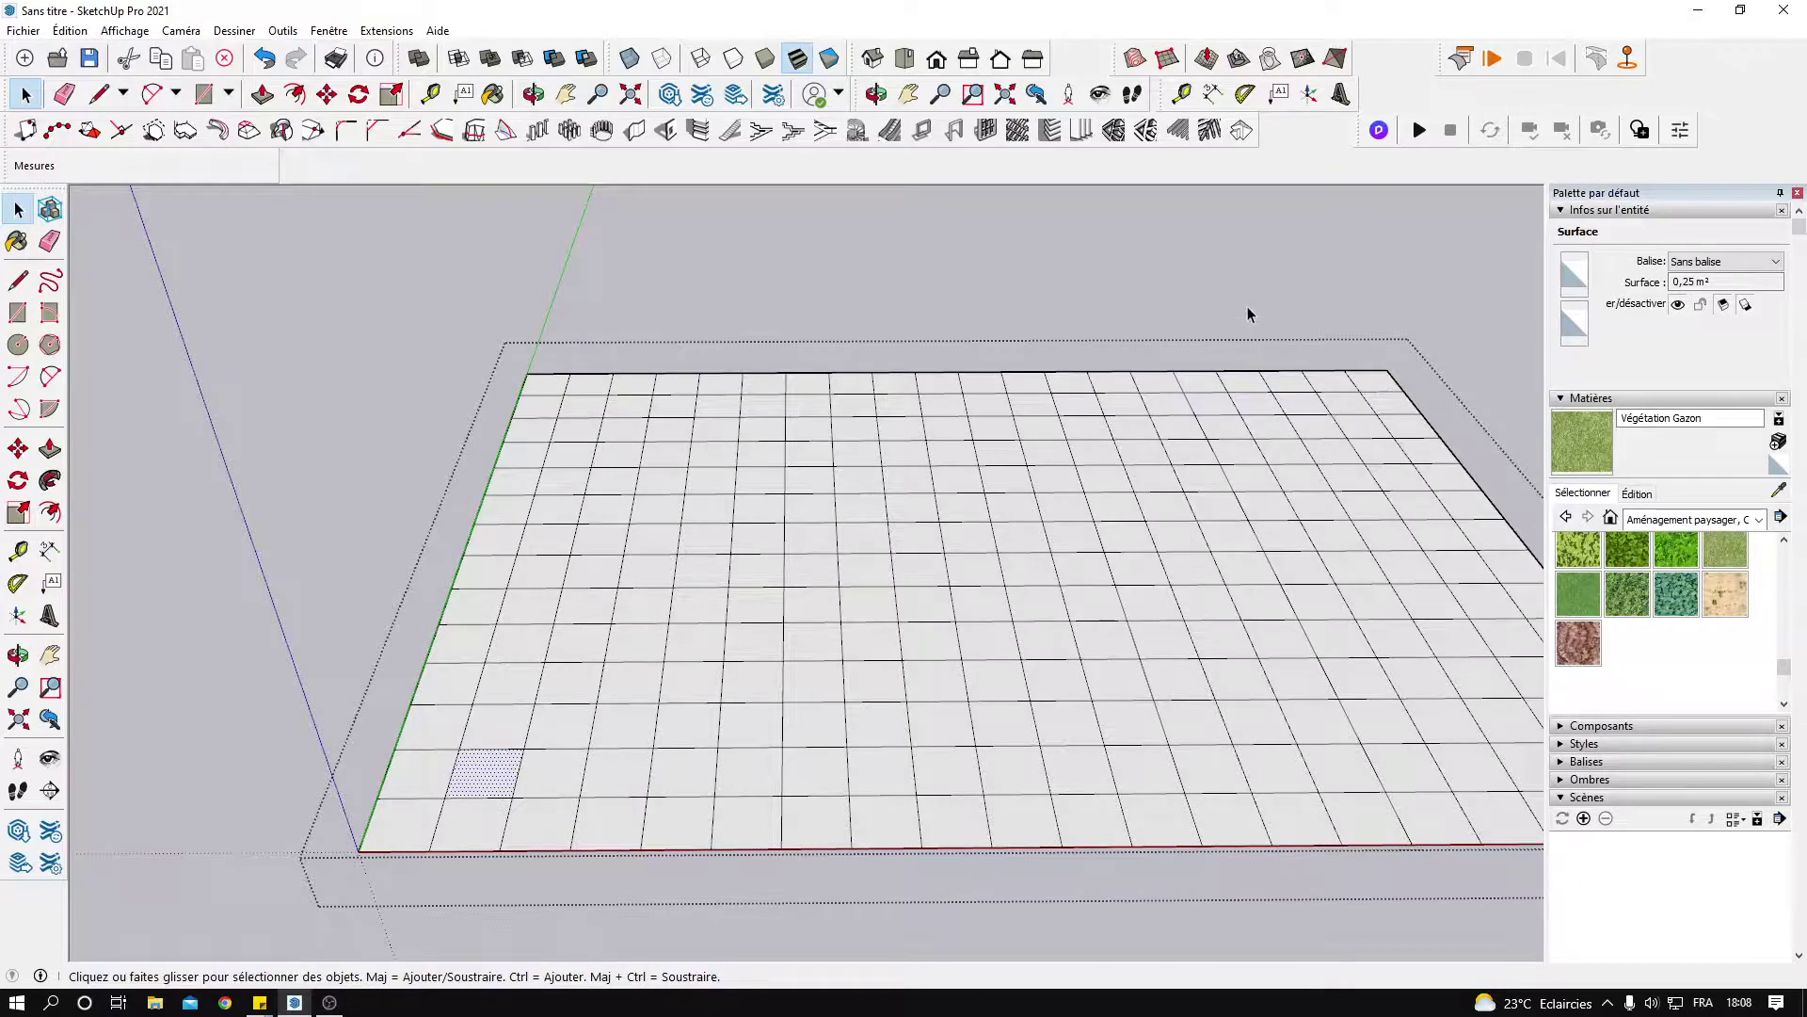
Raise the grid twice with Smoove at 1000 cm radius into a gentle hill.
{"action": "left_click", "coordinate": [1206, 64]}
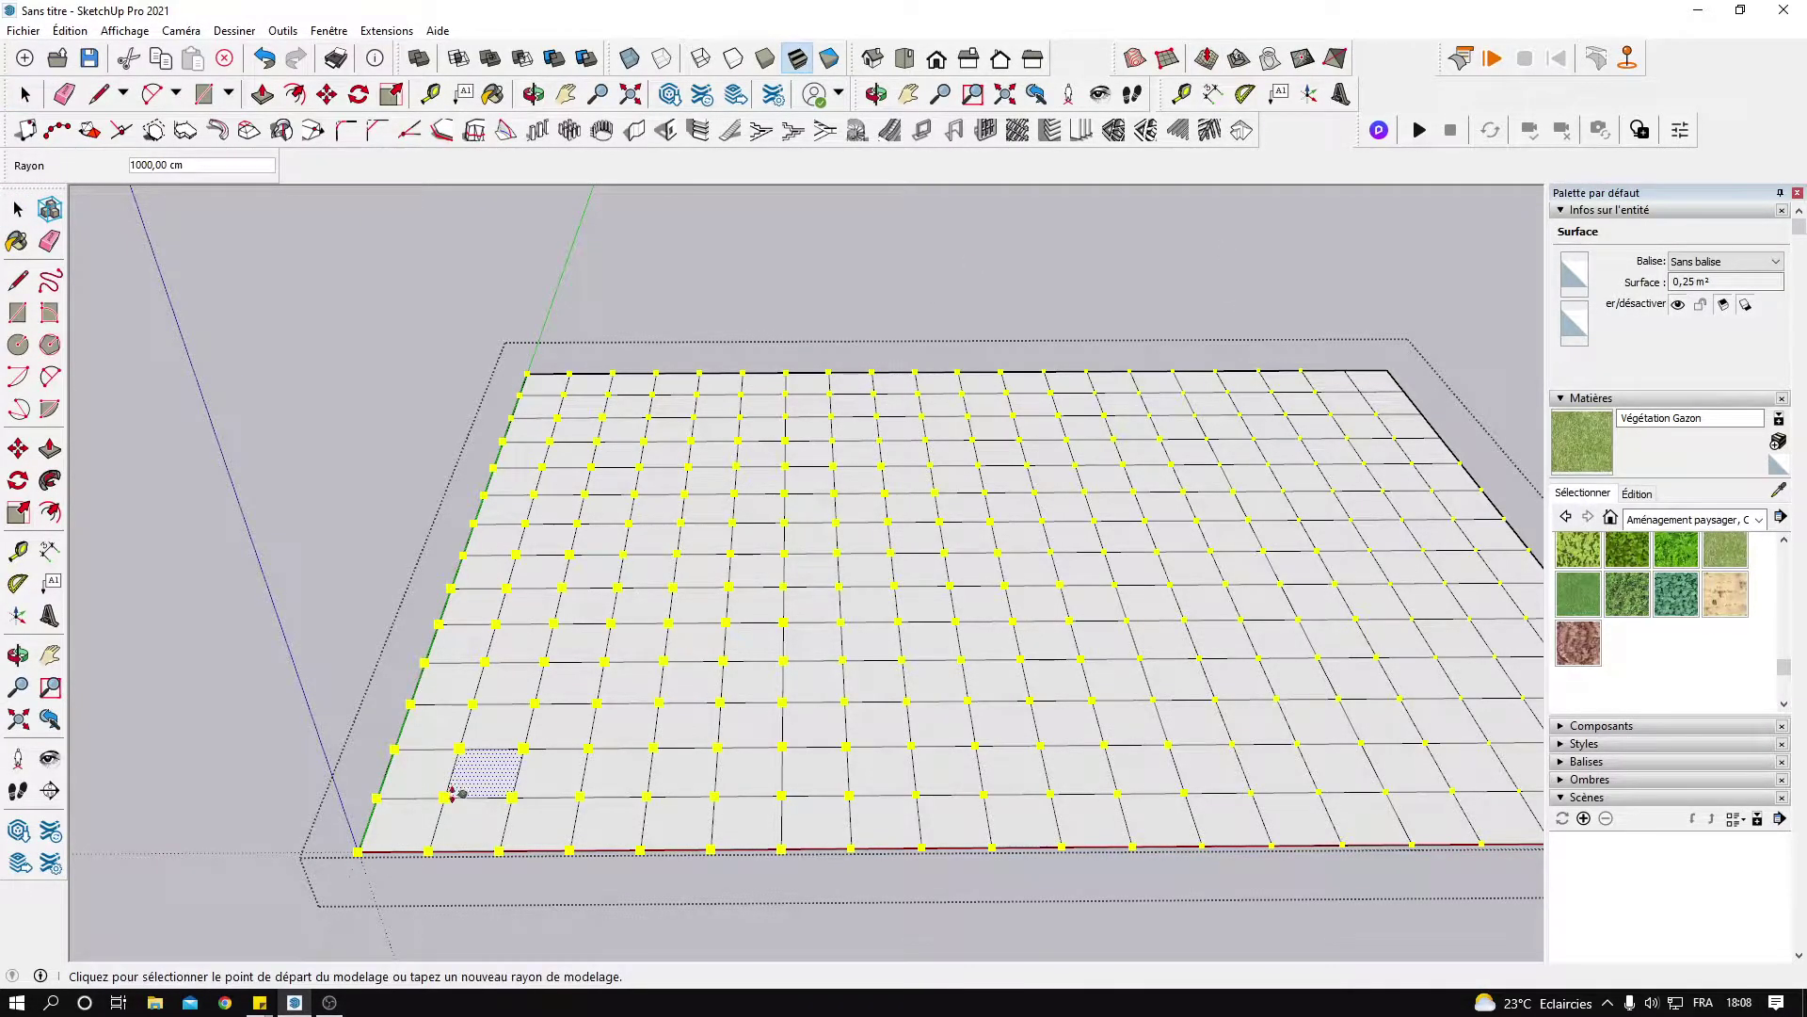
{"action": "mouse_move", "coordinate": [452, 793]}
{"action": "middle_mouse_down"}
{"action": "mouse_move", "coordinate": [609, 767]}
{"action": "mouse_move", "coordinate": [686, 662]}
{"action": "mouse_move", "coordinate": [676, 695]}
{"action": "mouse_move", "coordinate": [664, 679]}
{"action": "middle_mouse_up"}
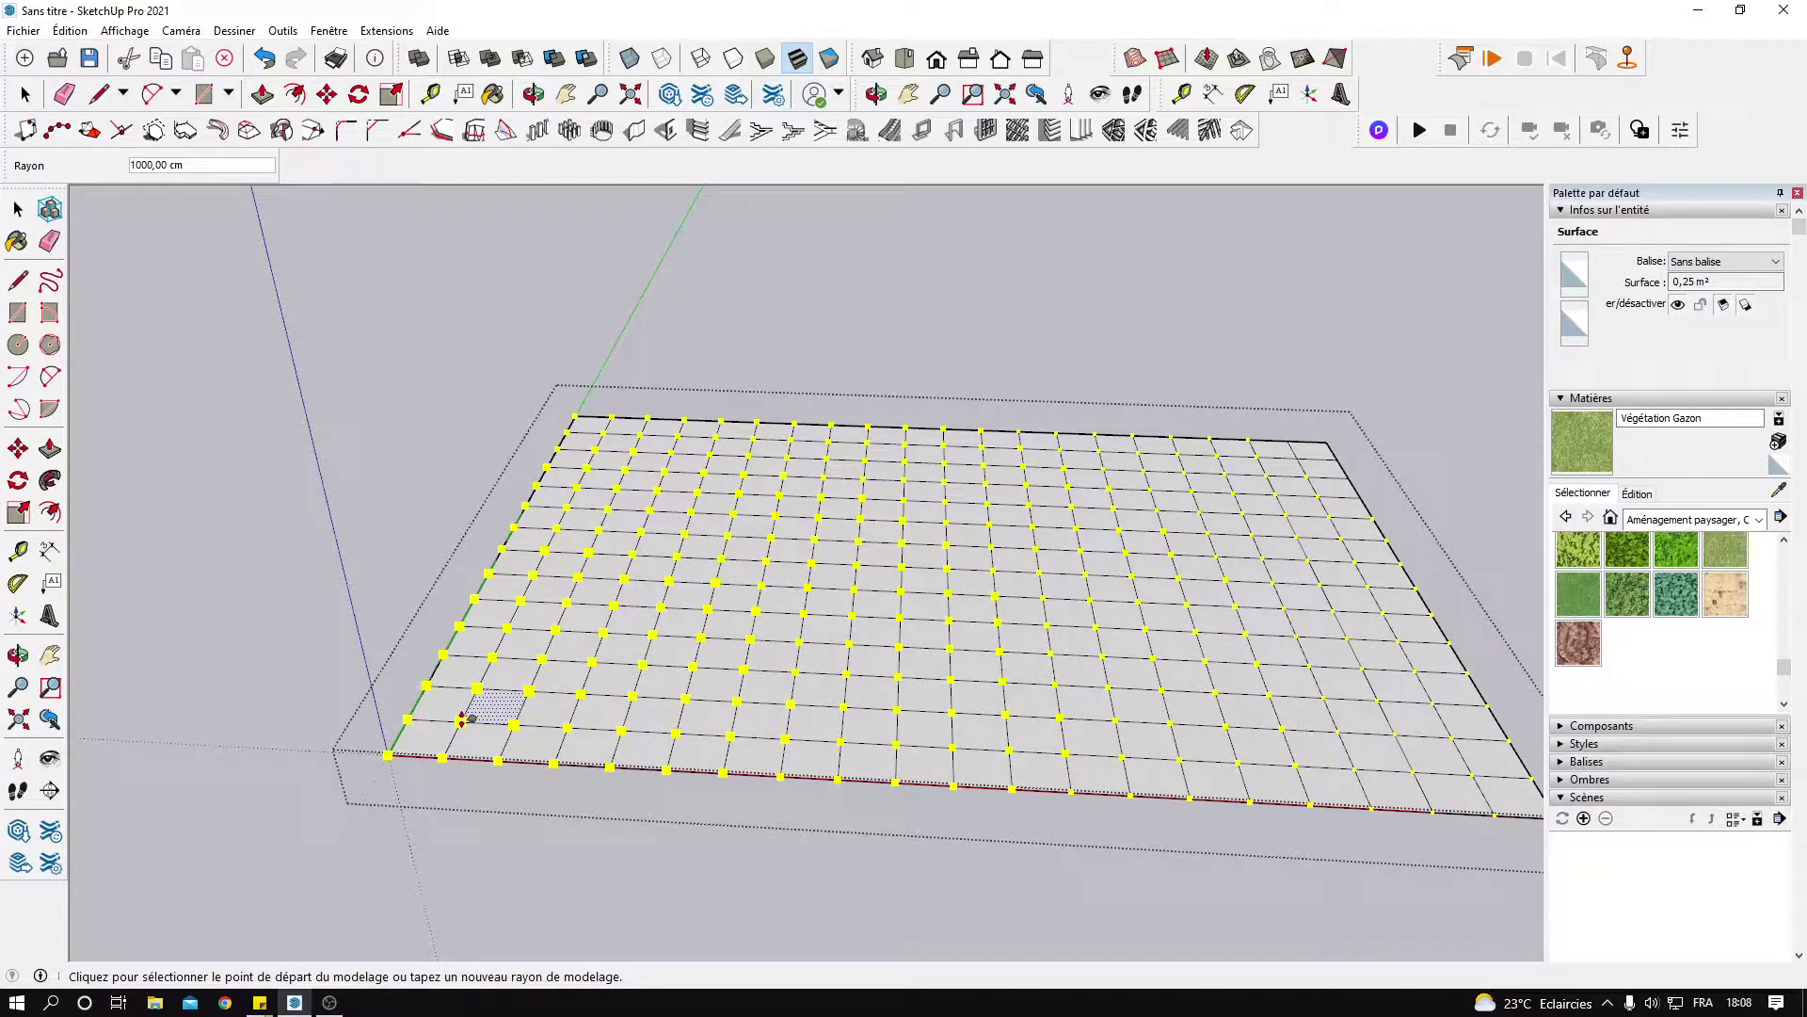
{"action": "left_click", "coordinate": [461, 721]}
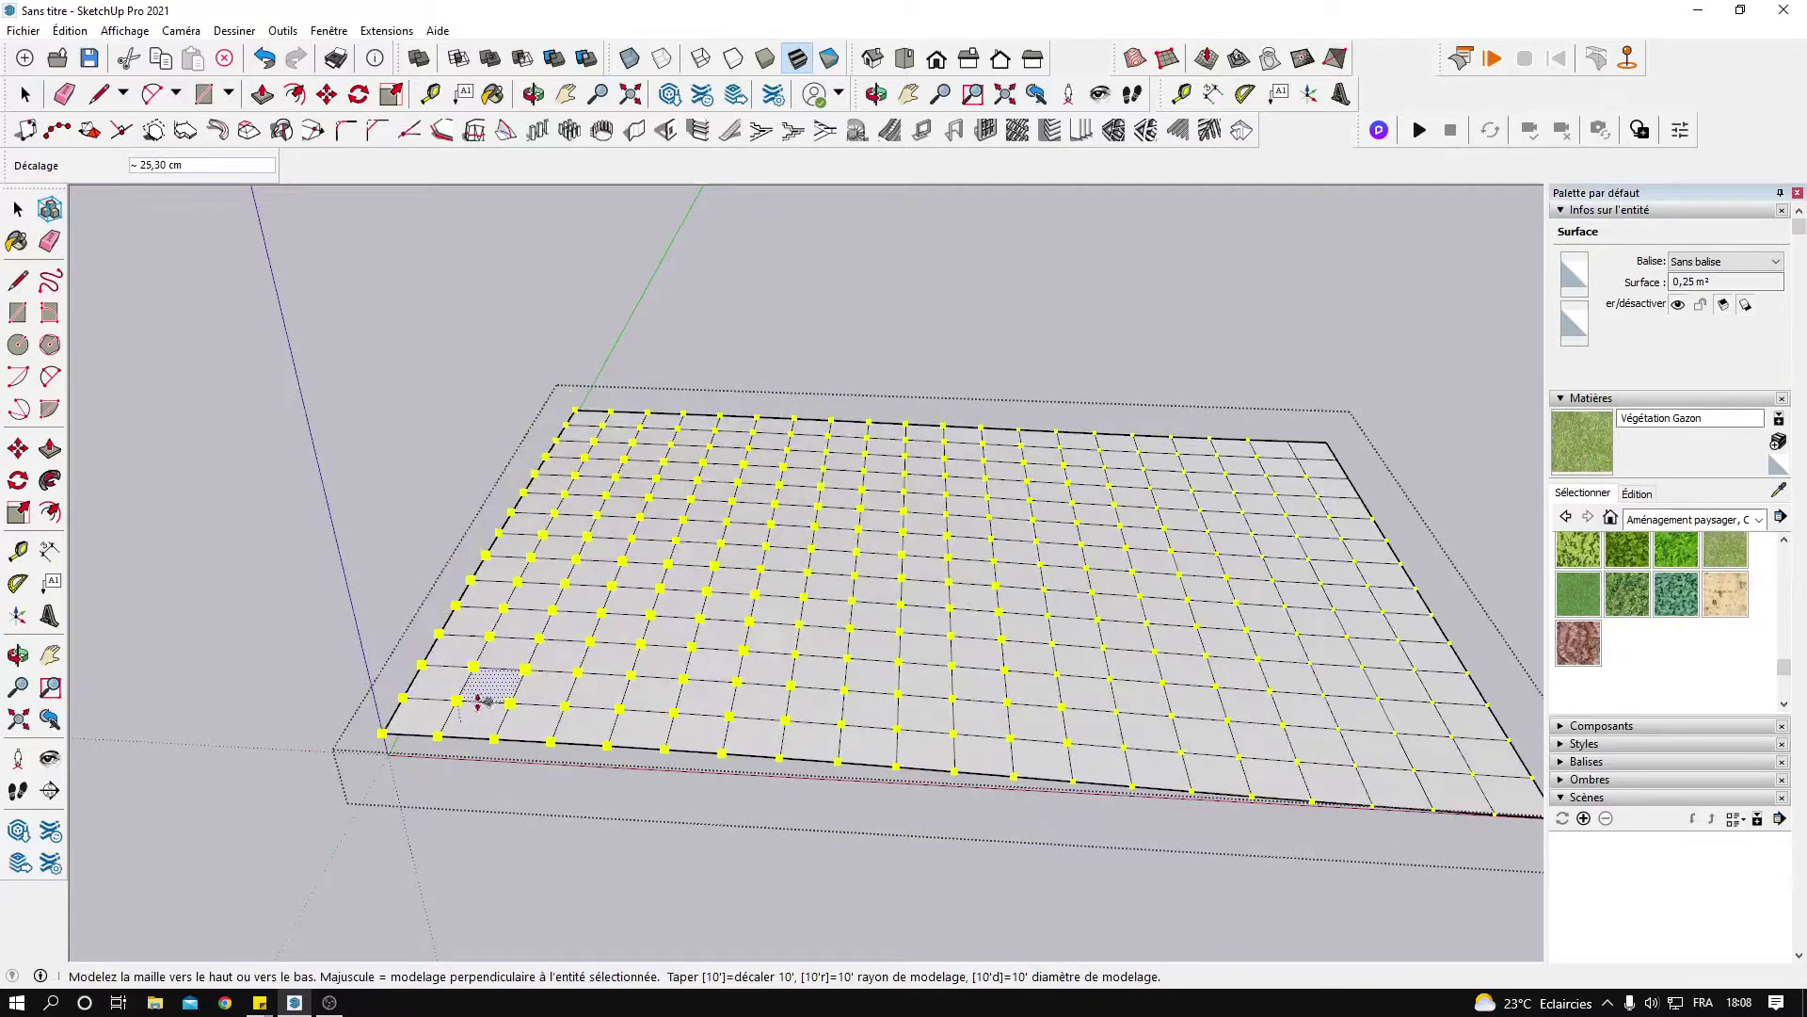
{"action": "left_click", "coordinate": [461, 650]}
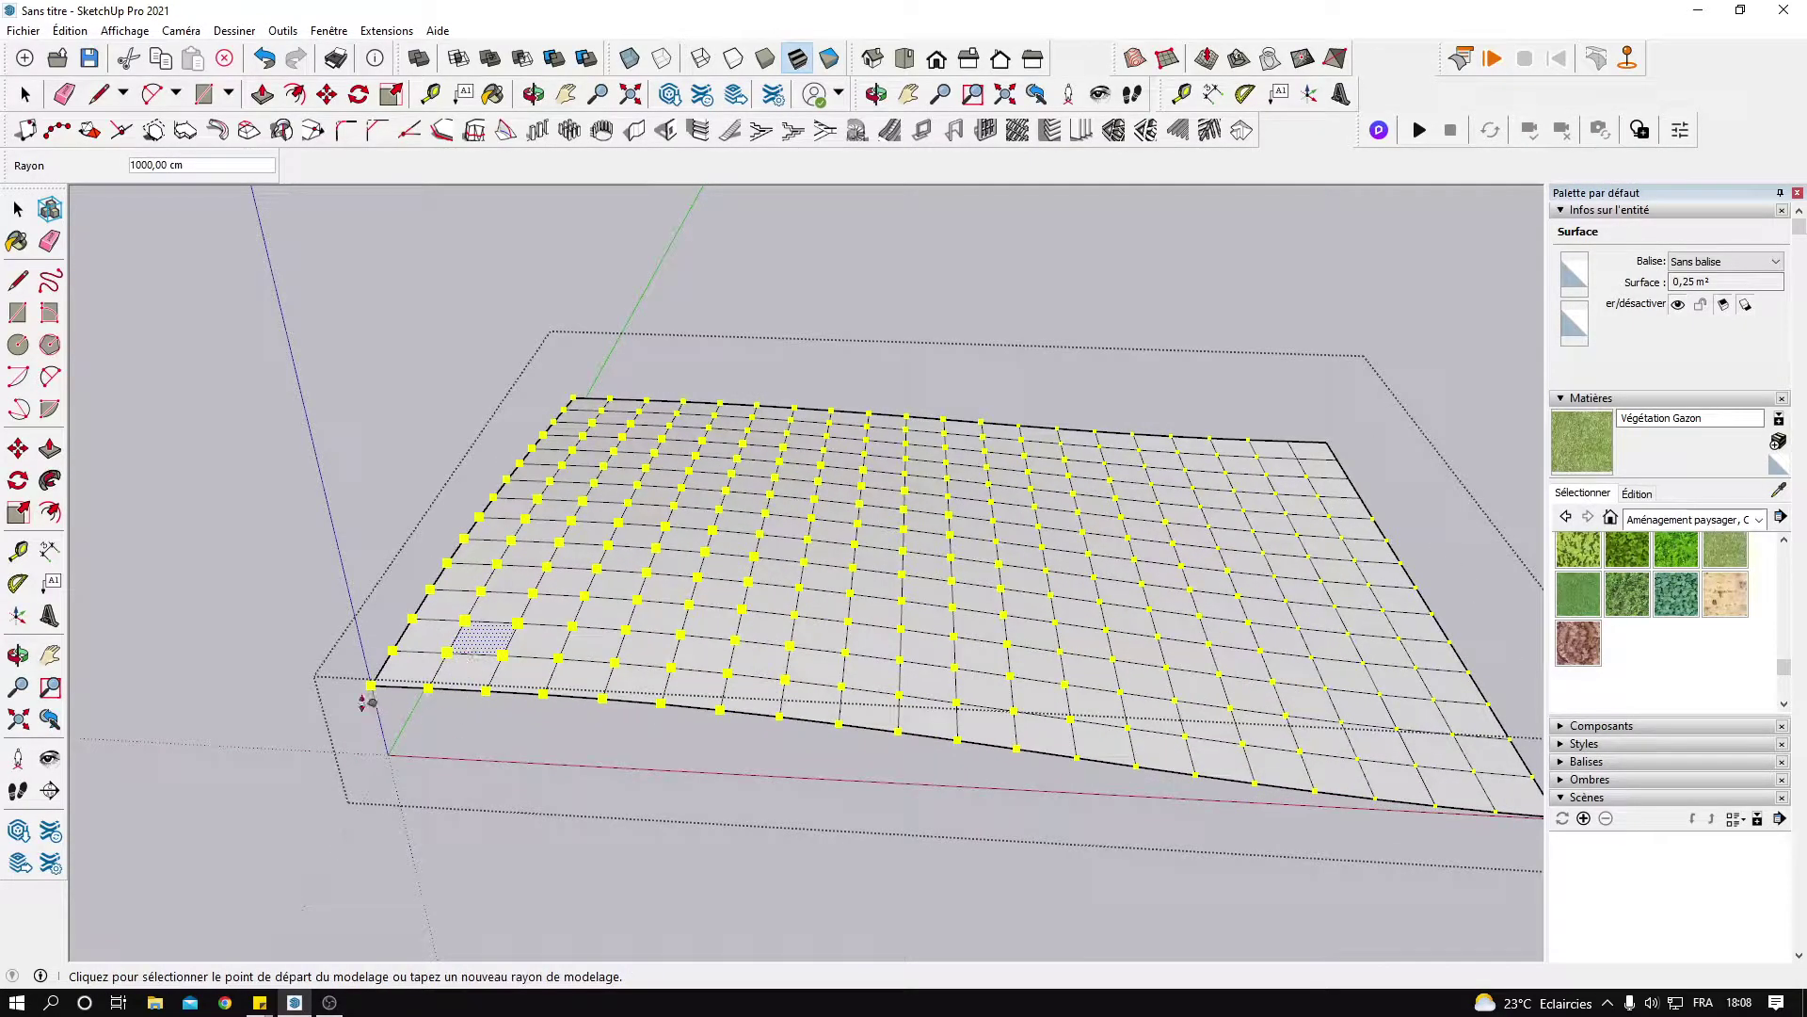
{"action": "left_click", "coordinate": [292, 656]}
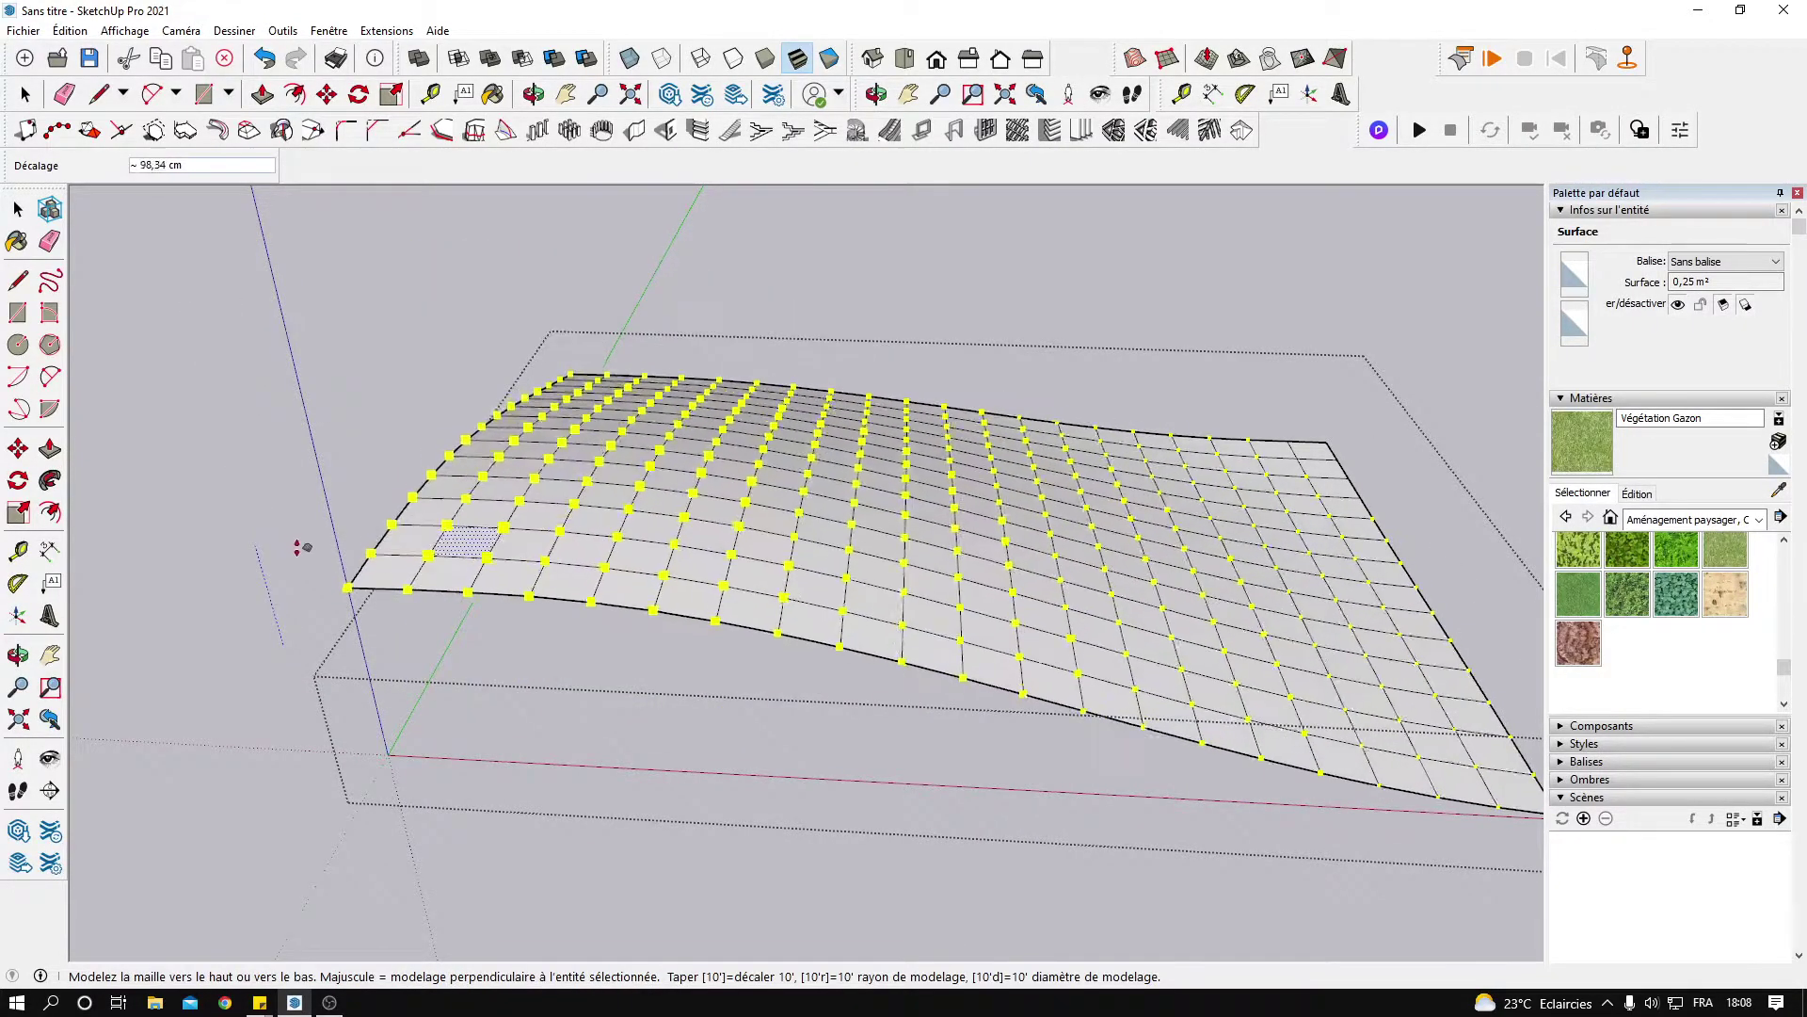
{"action": "left_click", "coordinate": [301, 546]}
{"action": "key", "text": "space"}
{"action": "left_click", "coordinate": [327, 522]}
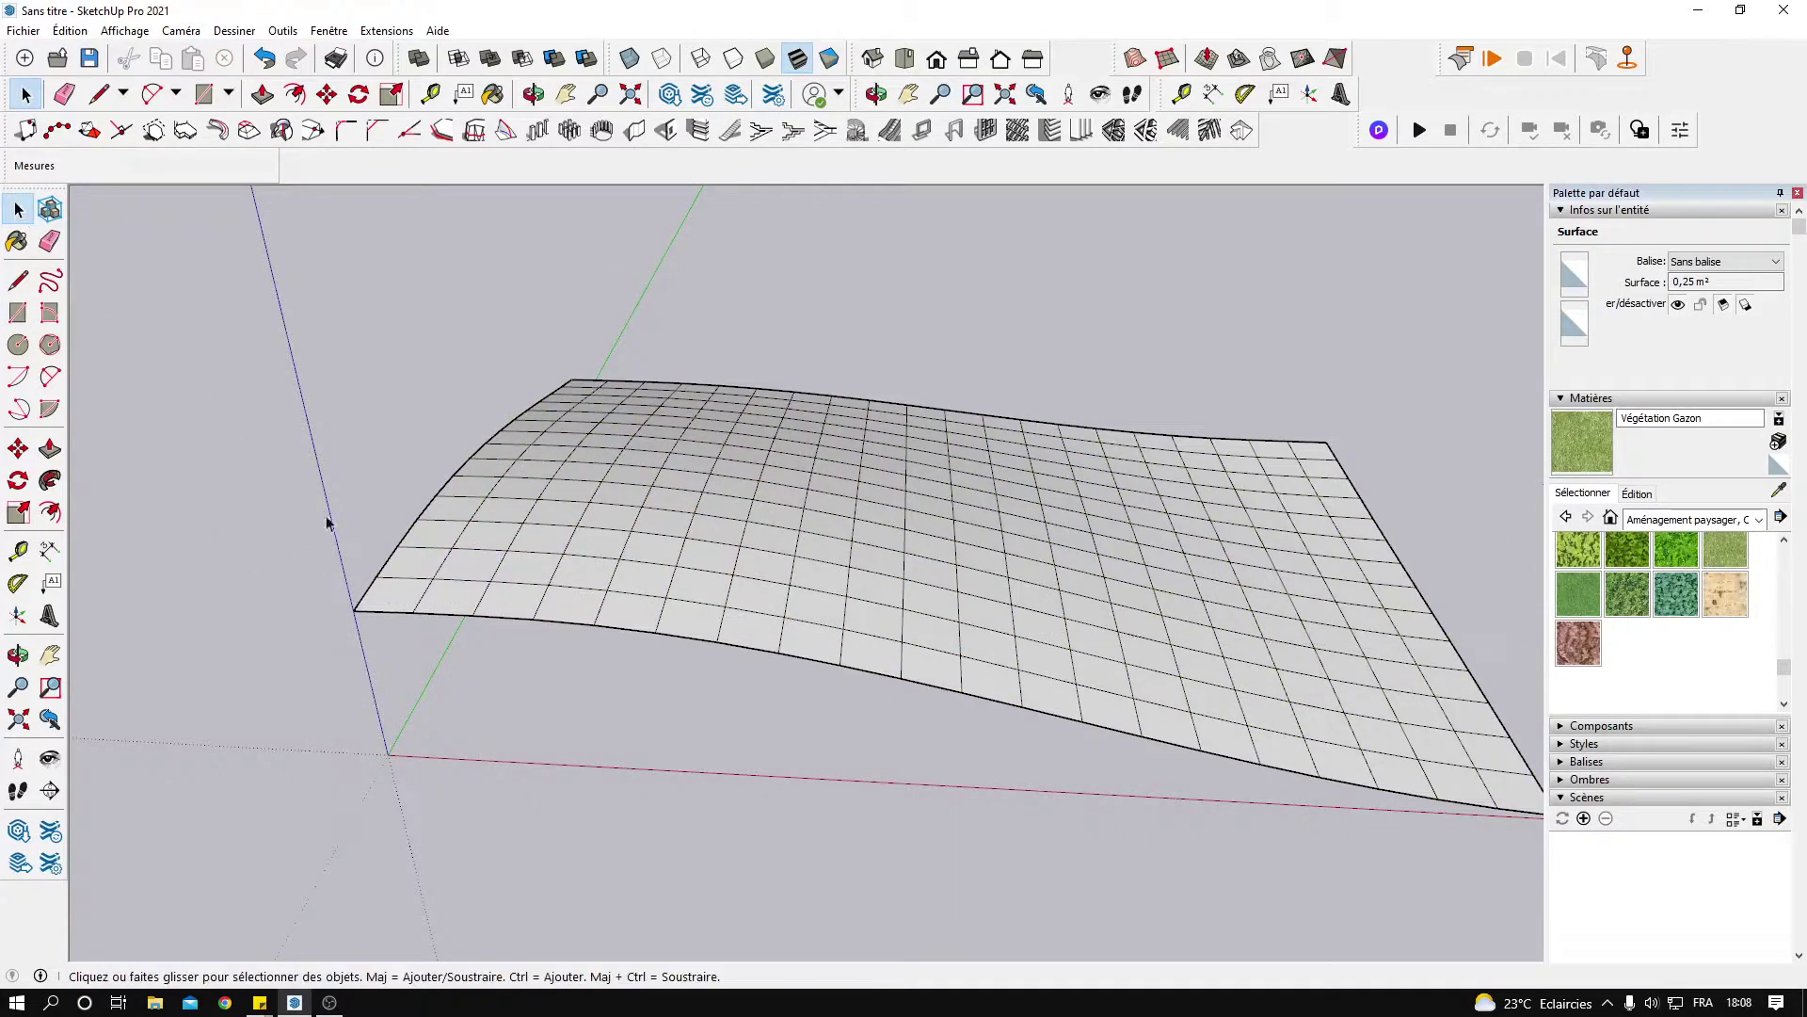
{"action": "mouse_move", "coordinate": [940, 646]}
{"action": "middle_mouse_down"}
{"action": "mouse_move", "coordinate": [476, 621]}
{"action": "mouse_move", "coordinate": [698, 643]}
{"action": "mouse_move", "coordinate": [581, 585]}
{"action": "mouse_move", "coordinate": [731, 641]}
{"action": "mouse_move", "coordinate": [1057, 609]}
{"action": "mouse_move", "coordinate": [822, 733]}
{"action": "mouse_move", "coordinate": [634, 697]}
{"action": "mouse_move", "coordinate": [633, 662]}
{"action": "mouse_move", "coordinate": [851, 625]}
{"action": "mouse_move", "coordinate": [1098, 622]}
{"action": "mouse_move", "coordinate": [694, 718]}
{"action": "mouse_move", "coordinate": [646, 702]}
{"action": "mouse_move", "coordinate": [756, 669]}
{"action": "mouse_move", "coordinate": [690, 736]}
{"action": "middle_mouse_up"}
Open the terrain group and pull its front edge down with Smoove.
{"action": "double_click", "coordinate": [580, 812]}
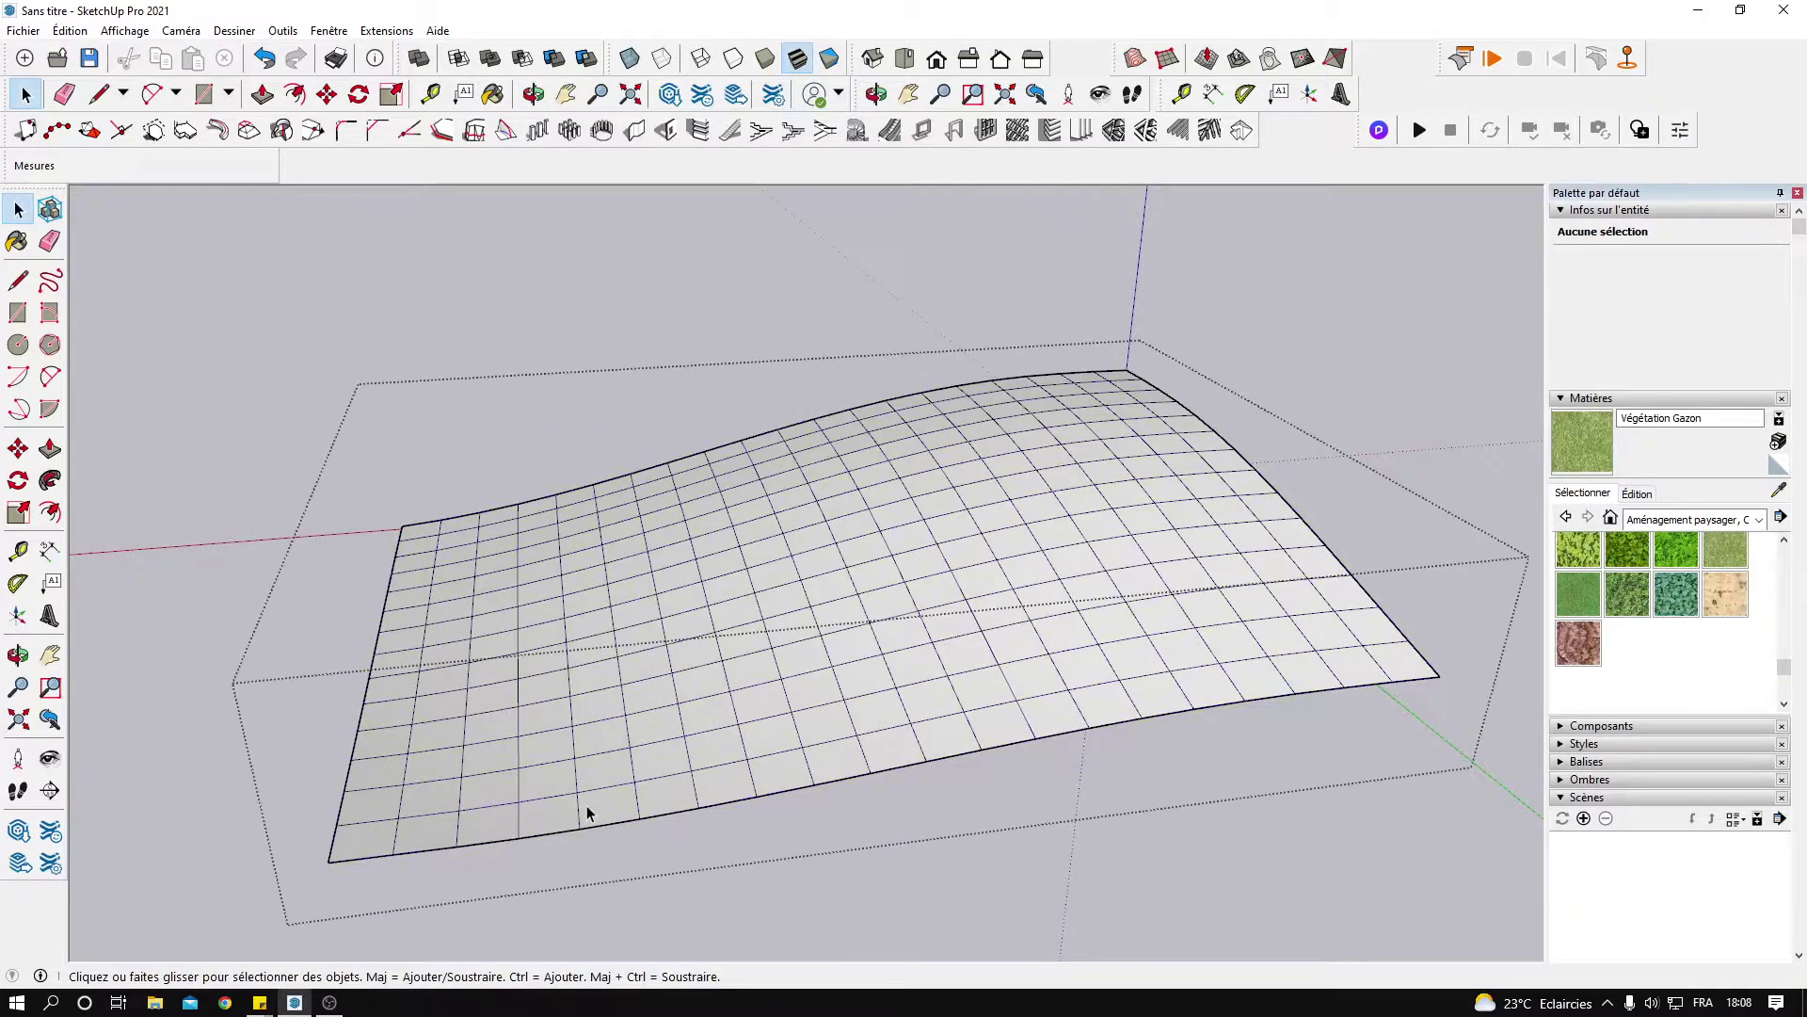
{"action": "left_click", "coordinate": [609, 816]}
{"action": "middle_click_drag", "start_coordinate": [803, 659], "coordinate": [1085, 254]}
{"action": "key", "text": "s"}
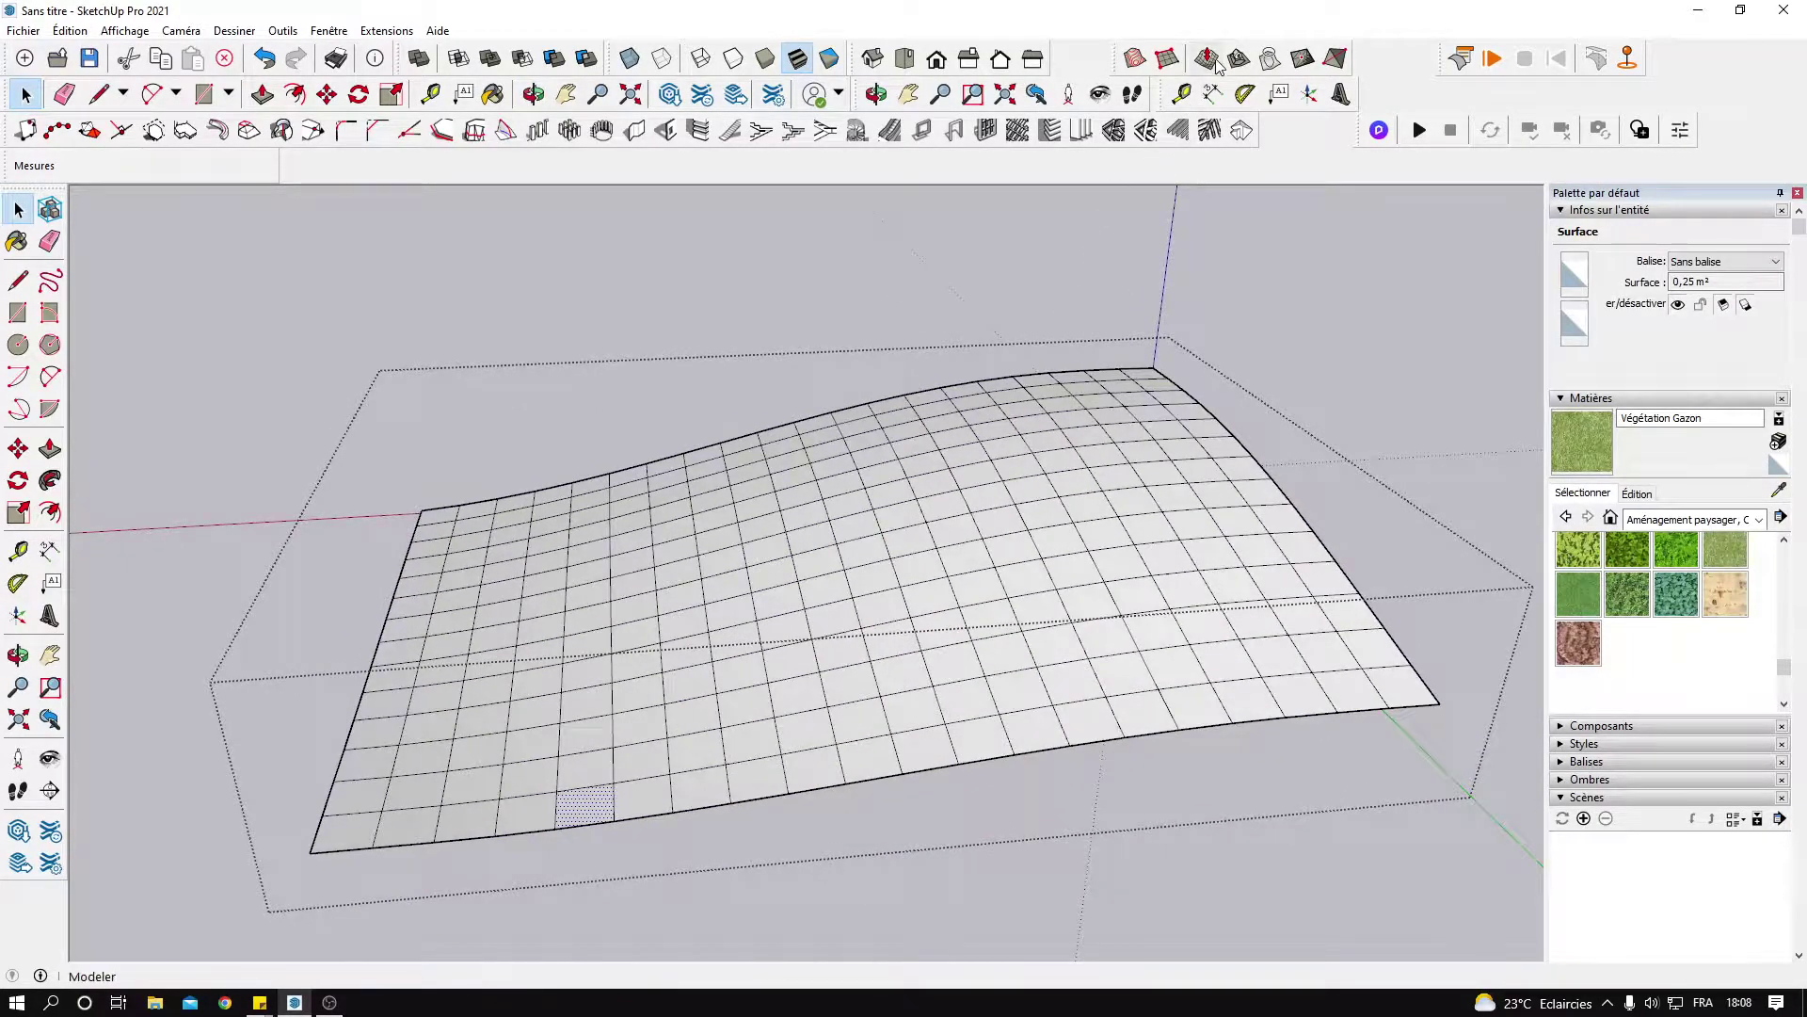
{"action": "left_click_drag", "start_coordinate": [569, 826], "coordinate": [577, 854]}
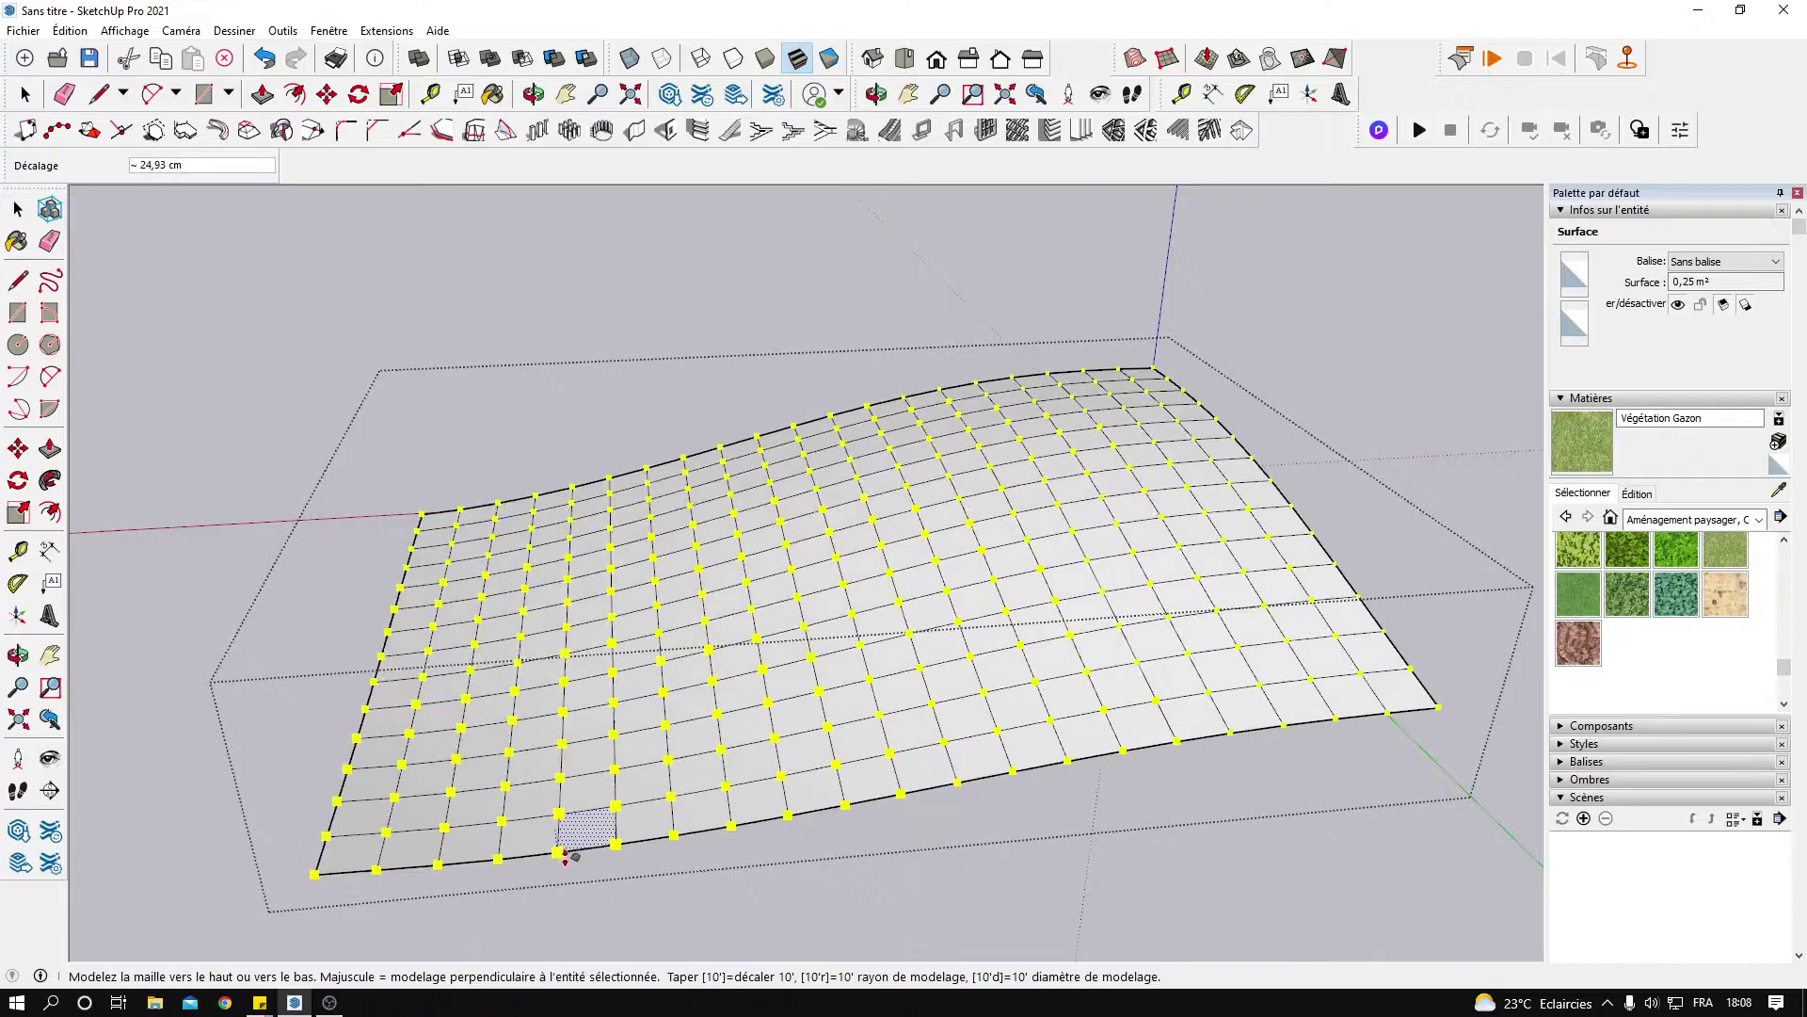
{"action": "mouse_move", "coordinate": [576, 854]}
{"action": "middle_mouse_down"}
{"action": "mouse_move", "coordinate": [921, 617]}
{"action": "mouse_move", "coordinate": [1090, 614]}
{"action": "mouse_move", "coordinate": [442, 805]}
{"action": "middle_mouse_up"}
{"action": "key", "text": "o"}
{"action": "mouse_move", "coordinate": [337, 766]}
{"action": "left_mouse_down"}
{"action": "mouse_move", "coordinate": [653, 697]}
{"action": "mouse_move", "coordinate": [552, 775]}
{"action": "mouse_move", "coordinate": [464, 753]}
{"action": "left_mouse_up"}
{"action": "middle_click_drag", "start_coordinate": [464, 754], "coordinate": [461, 794]}
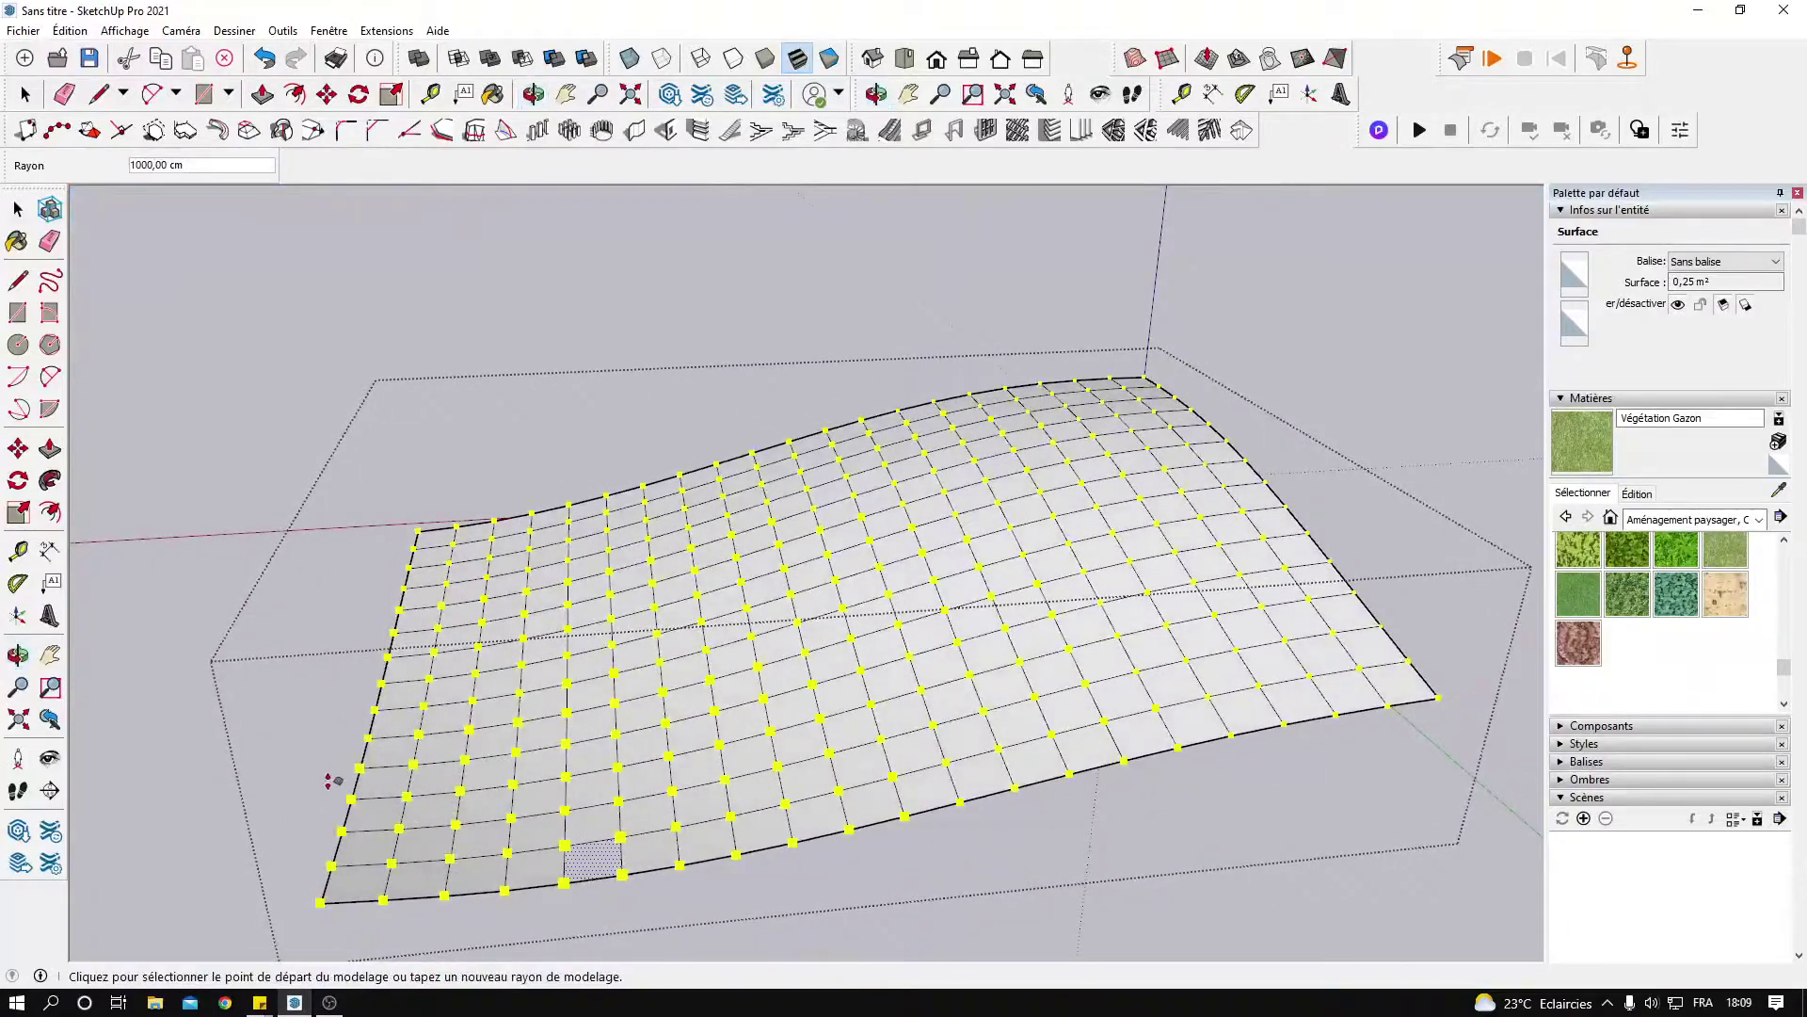
Orbit and pan to frame the reshaped wave-like terrain.
{"action": "key", "text": "o"}
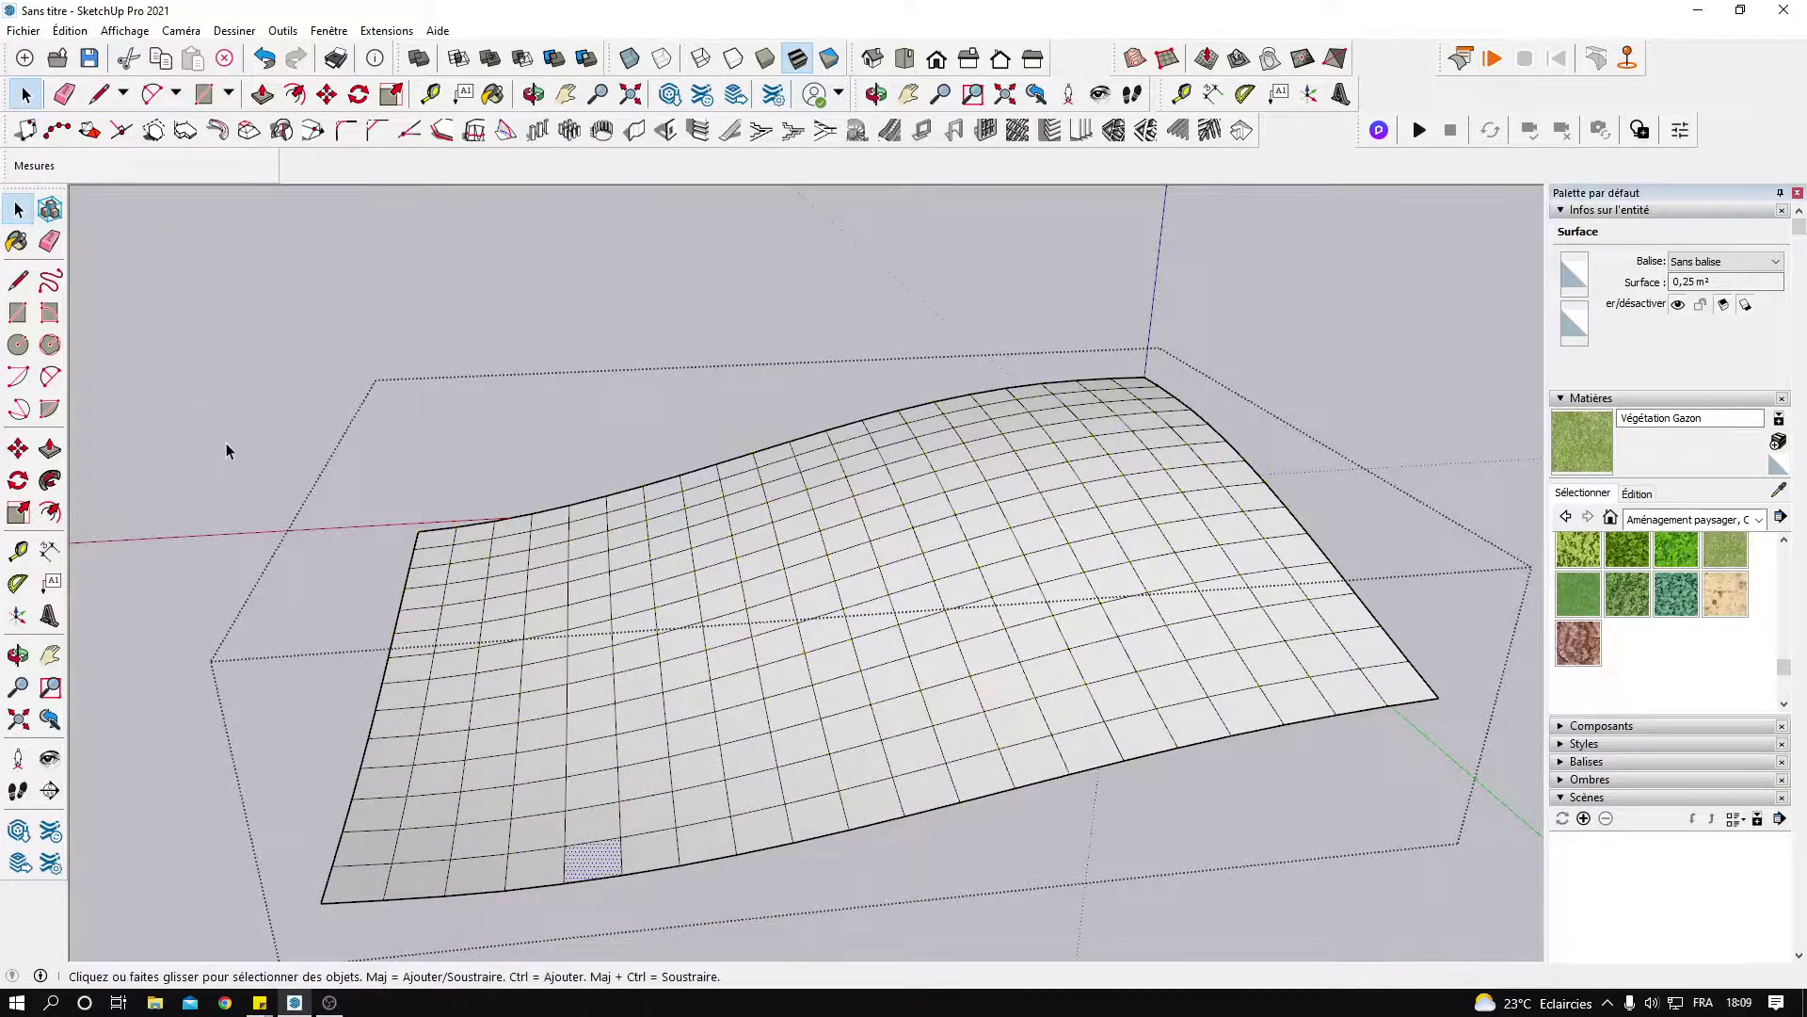
{"action": "mouse_move", "coordinate": [392, 529]}
{"action": "left_mouse_down"}
{"action": "mouse_move", "coordinate": [948, 629]}
{"action": "mouse_move", "coordinate": [1053, 605]}
{"action": "left_mouse_up"}
{"action": "key", "text": "space"}
{"action": "middle_click_drag", "start_coordinate": [1053, 606], "coordinate": [694, 738]}
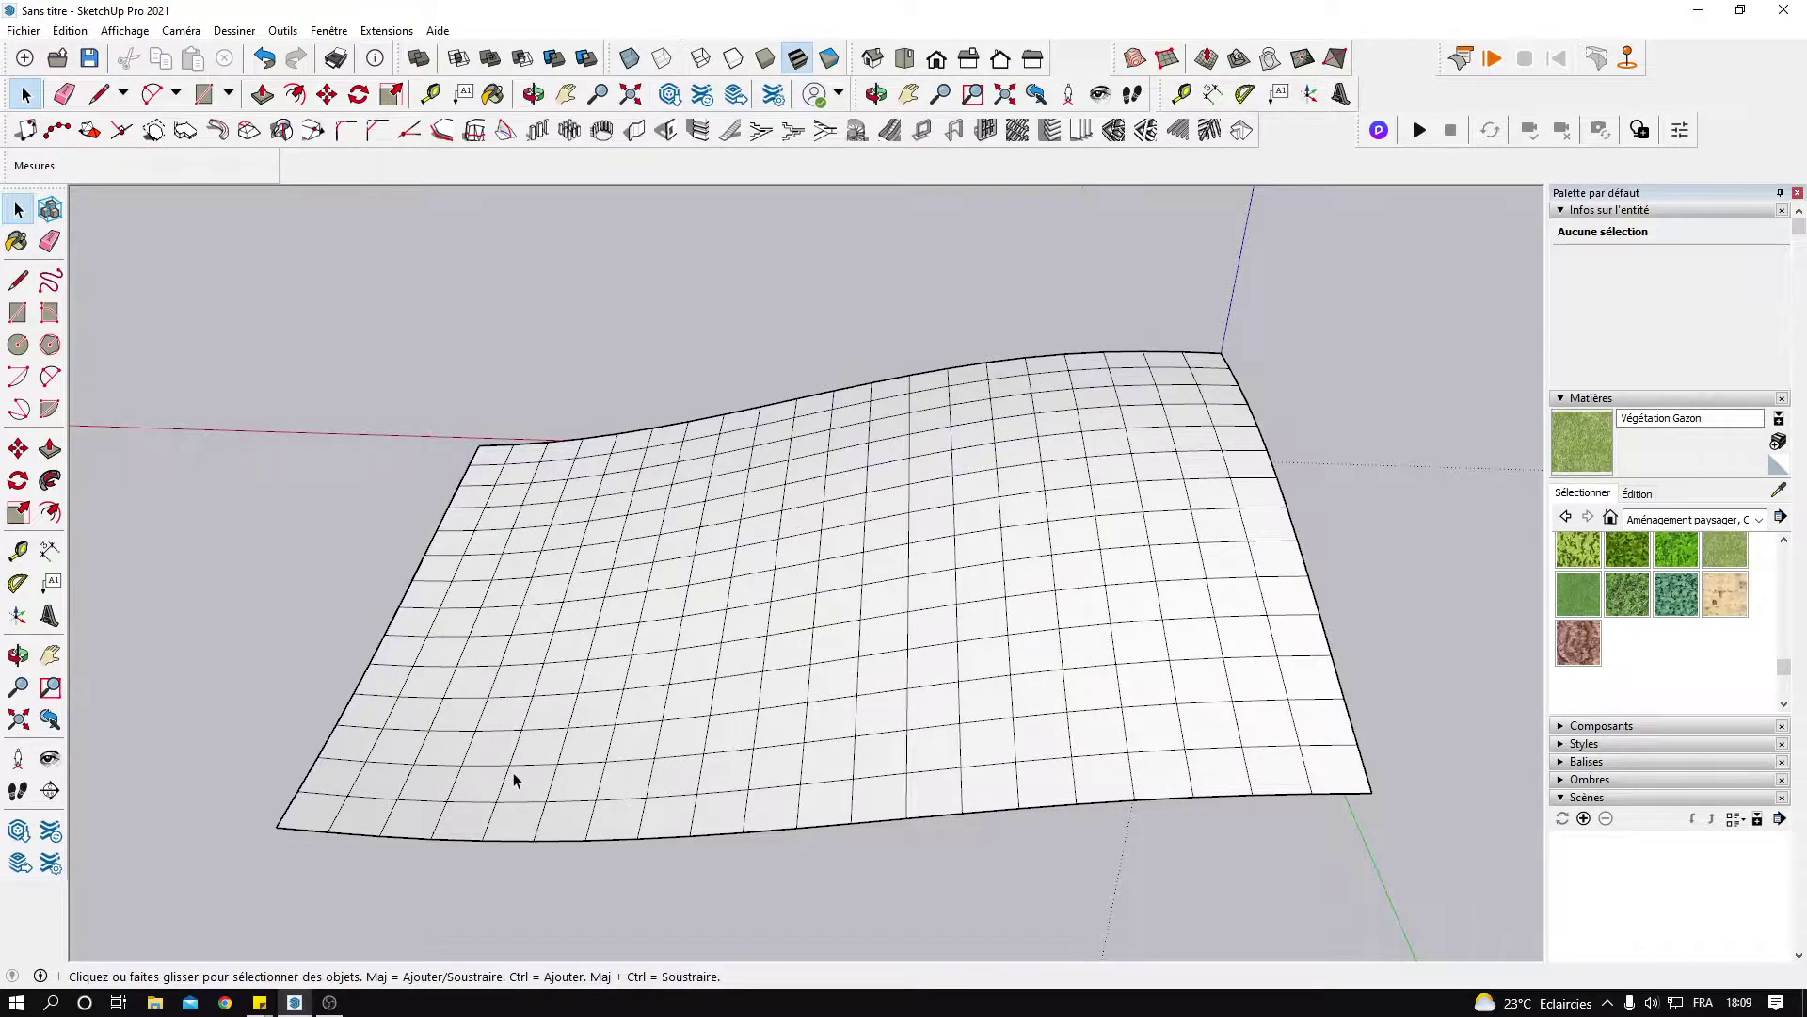
{"action": "middle_click_drag", "start_coordinate": [513, 774], "coordinate": [623, 676], "text": "shift"}
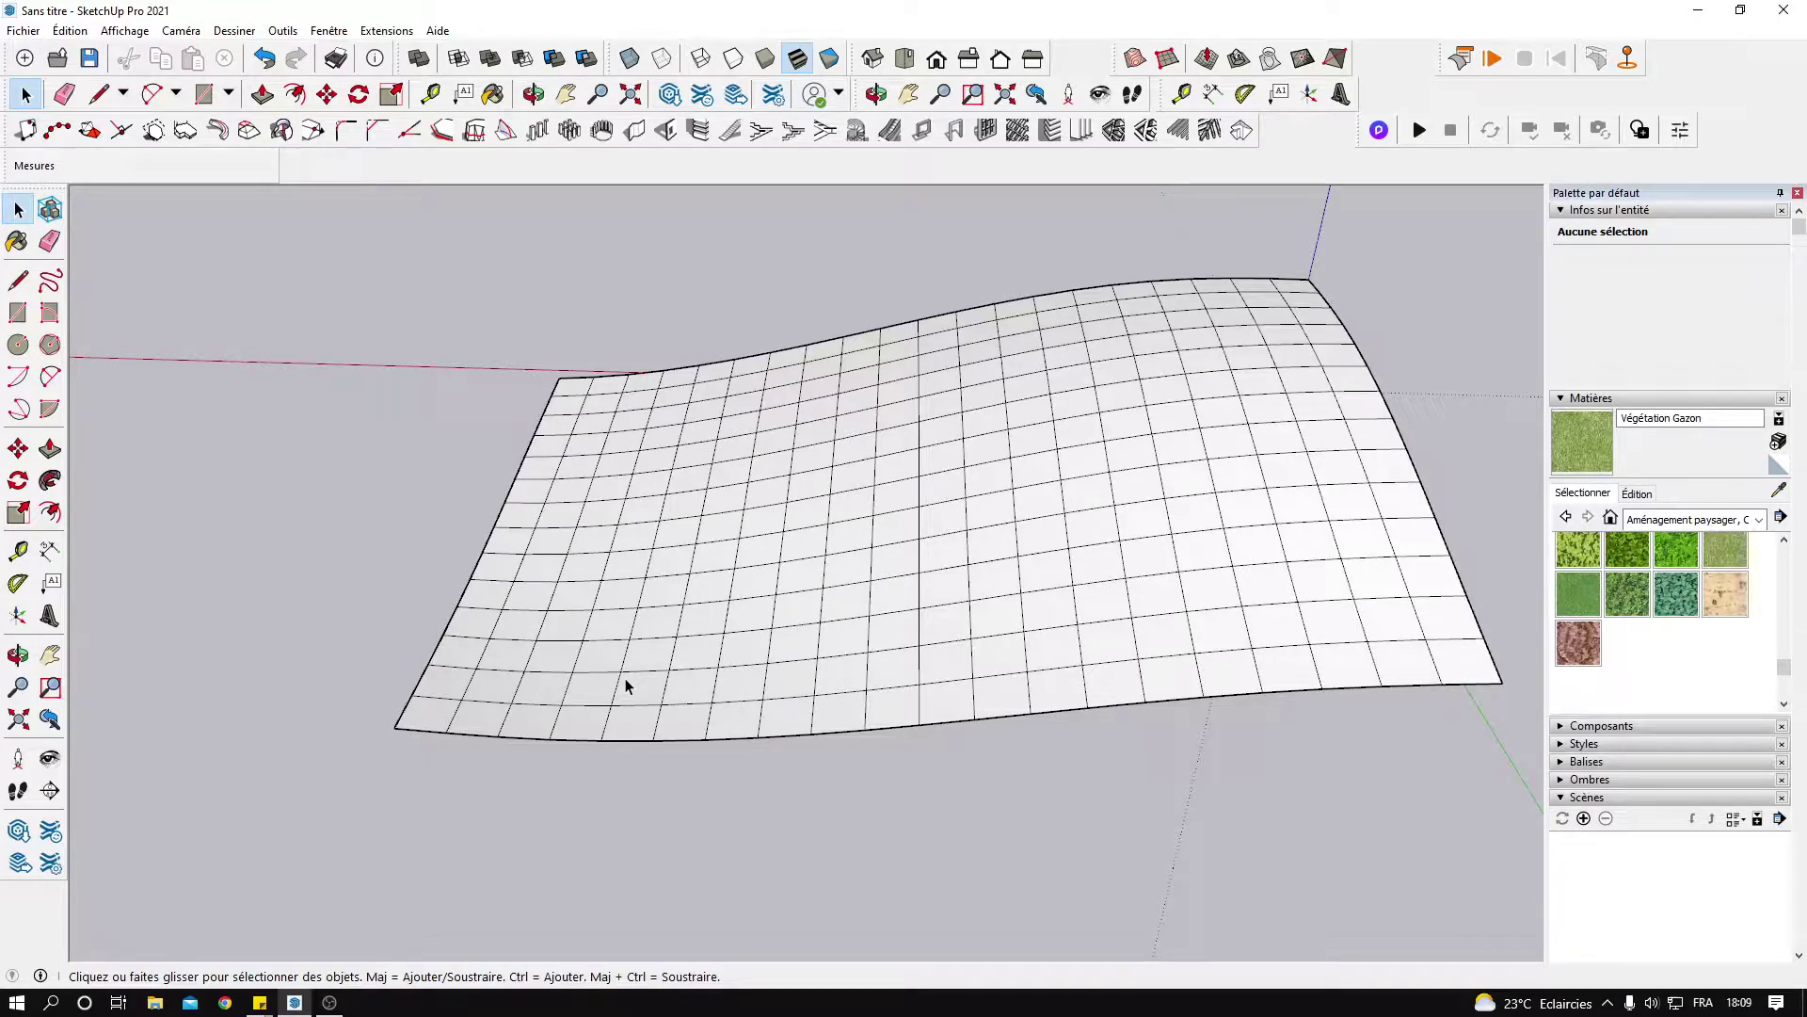
{"action": "mouse_move", "coordinate": [589, 736]}
{"action": "middle_mouse_down"}
{"action": "mouse_move", "coordinate": [606, 804]}
{"action": "mouse_move", "coordinate": [537, 828]}
{"action": "mouse_move", "coordinate": [621, 763]}
{"action": "mouse_move", "coordinate": [529, 797]}
{"action": "middle_mouse_up"}
Draw a small rectangle beside the terrain and push/pull it into a box.
{"action": "key", "text": "r"}
{"action": "left_click", "coordinate": [521, 807]}
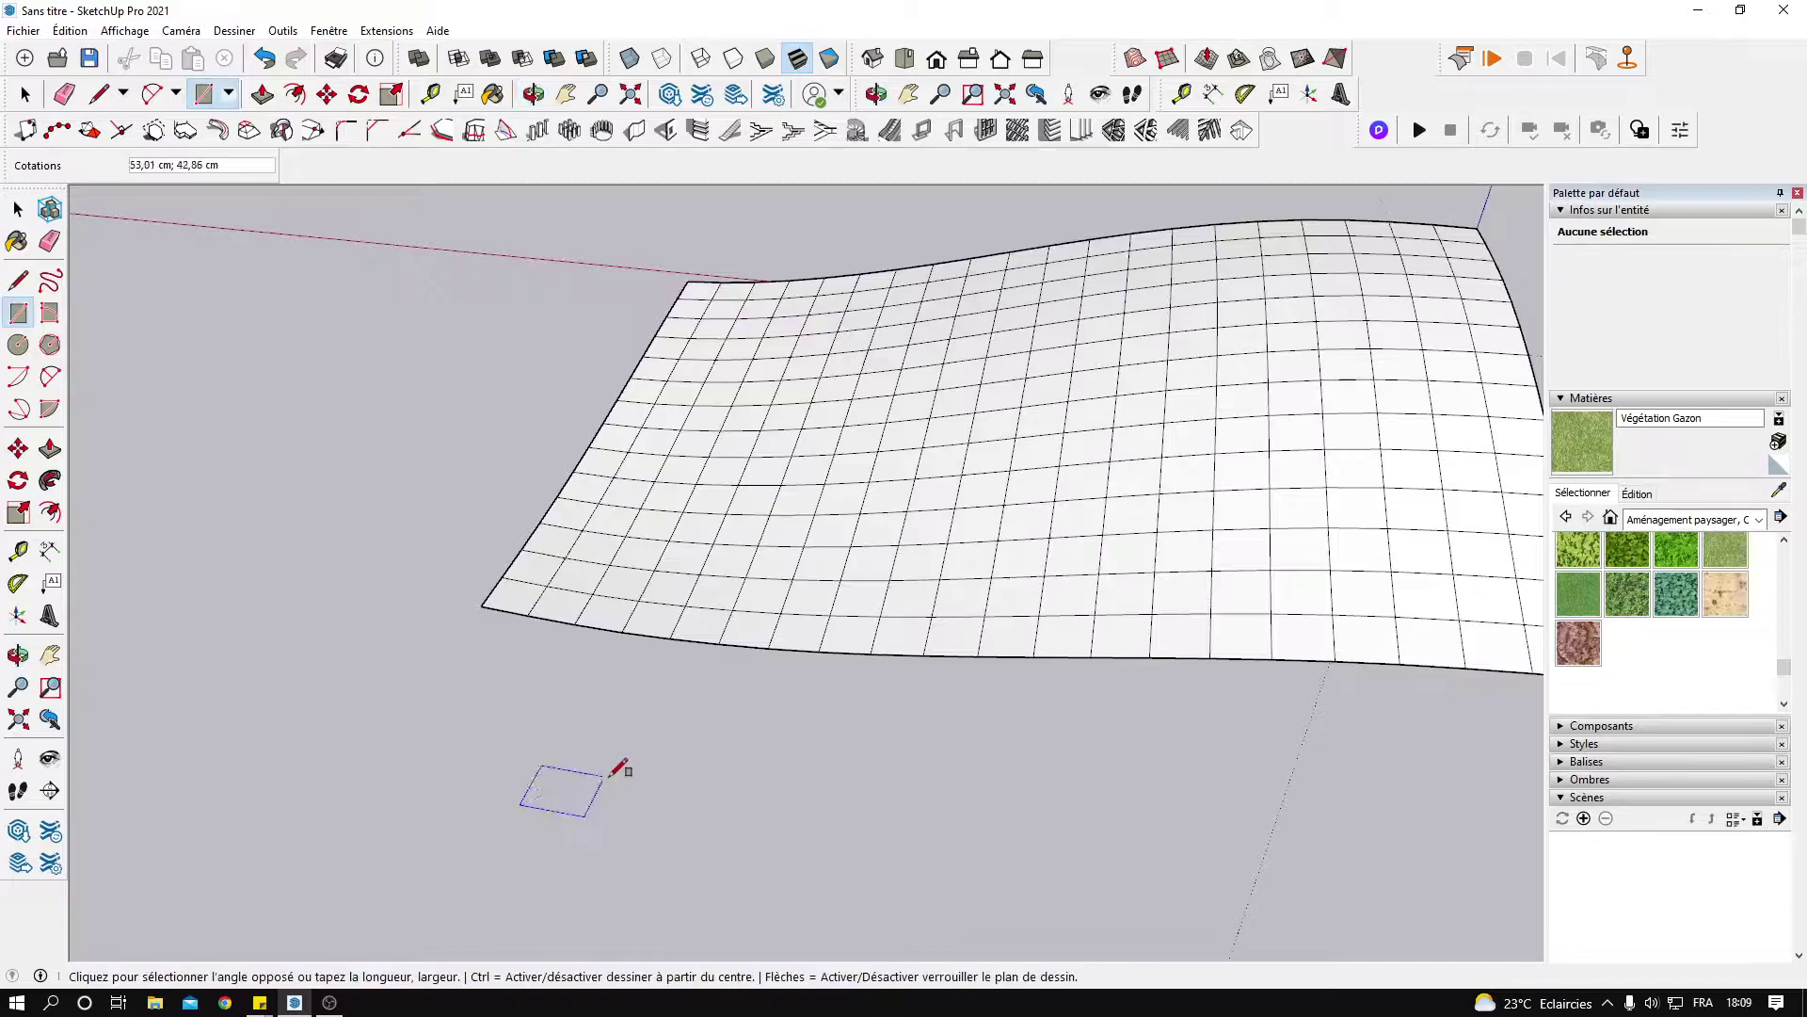
{"action": "left_click", "coordinate": [669, 757]}
{"action": "key", "text": "p"}
{"action": "left_click_drag", "start_coordinate": [558, 811], "coordinate": [540, 726]}
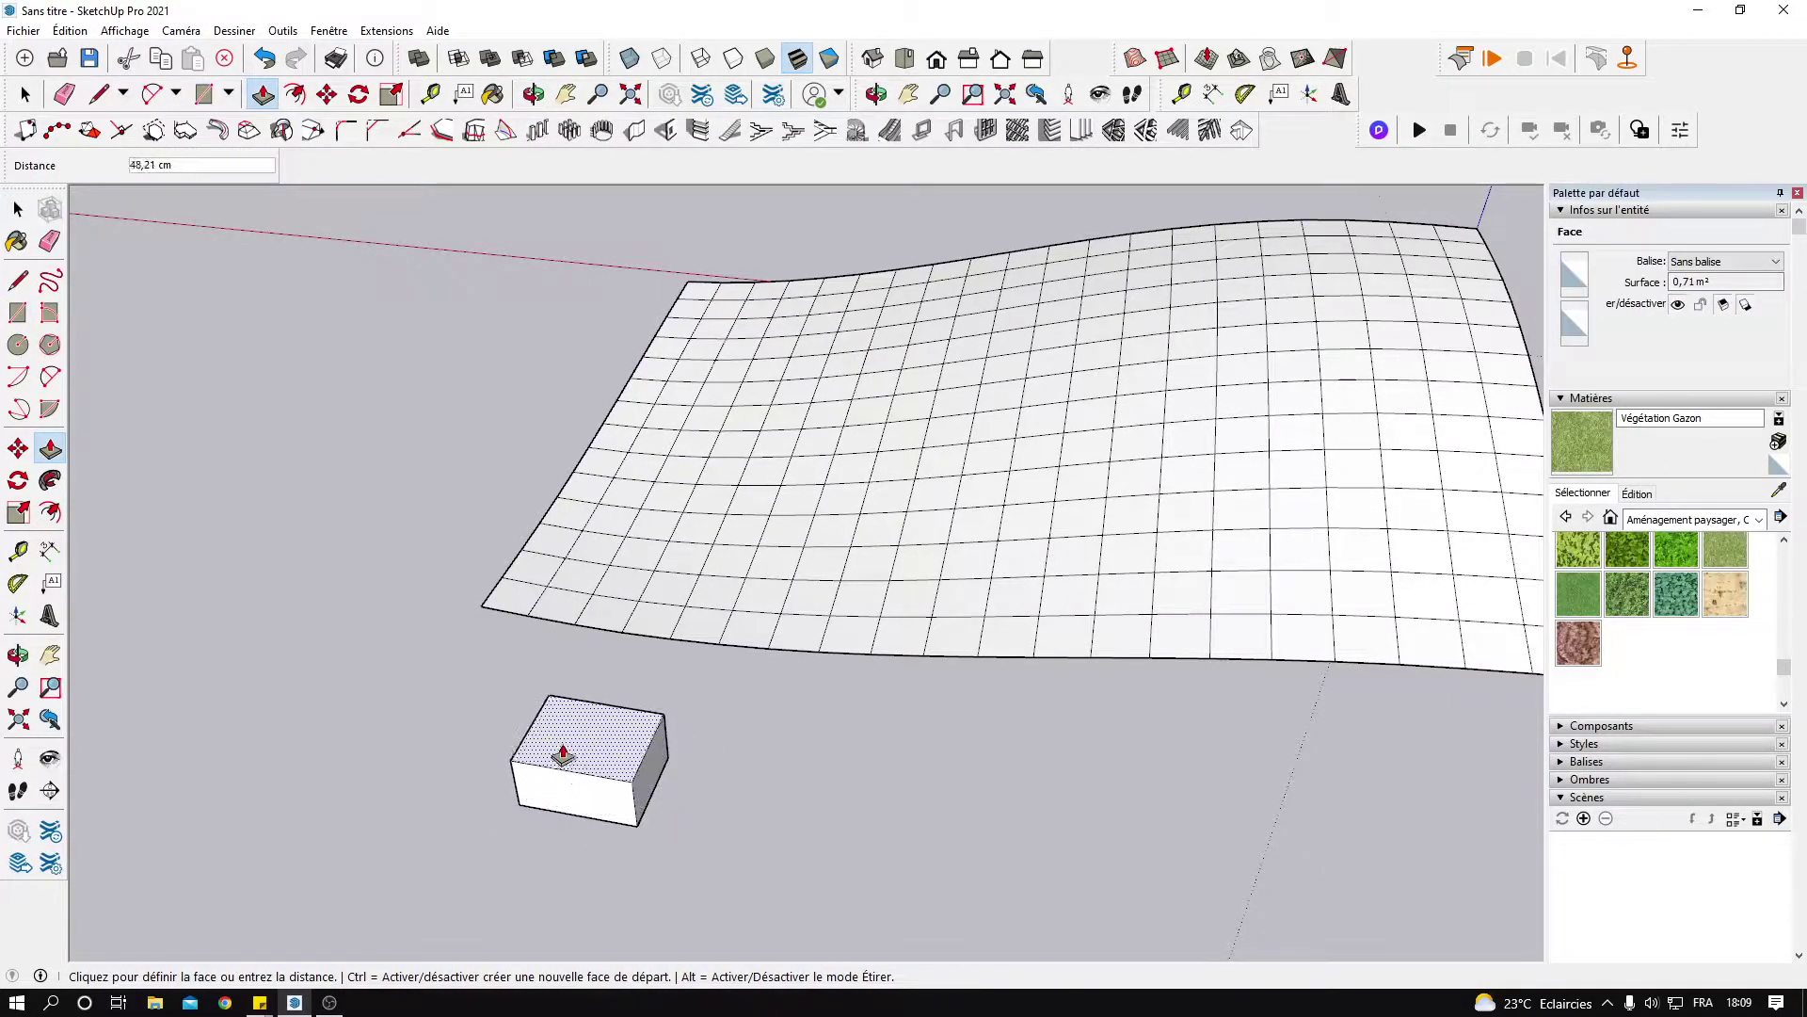
{"action": "mouse_move", "coordinate": [540, 726]}
{"action": "middle_mouse_down"}
{"action": "mouse_move", "coordinate": [606, 731]}
{"action": "mouse_move", "coordinate": [524, 637]}
{"action": "mouse_move", "coordinate": [553, 694]}
{"action": "mouse_move", "coordinate": [528, 666]}
{"action": "middle_mouse_up"}
Draw a line across the box top and move it up into a roof ridge.
{"action": "key", "text": "l"}
{"action": "left_click", "coordinate": [489, 630]}
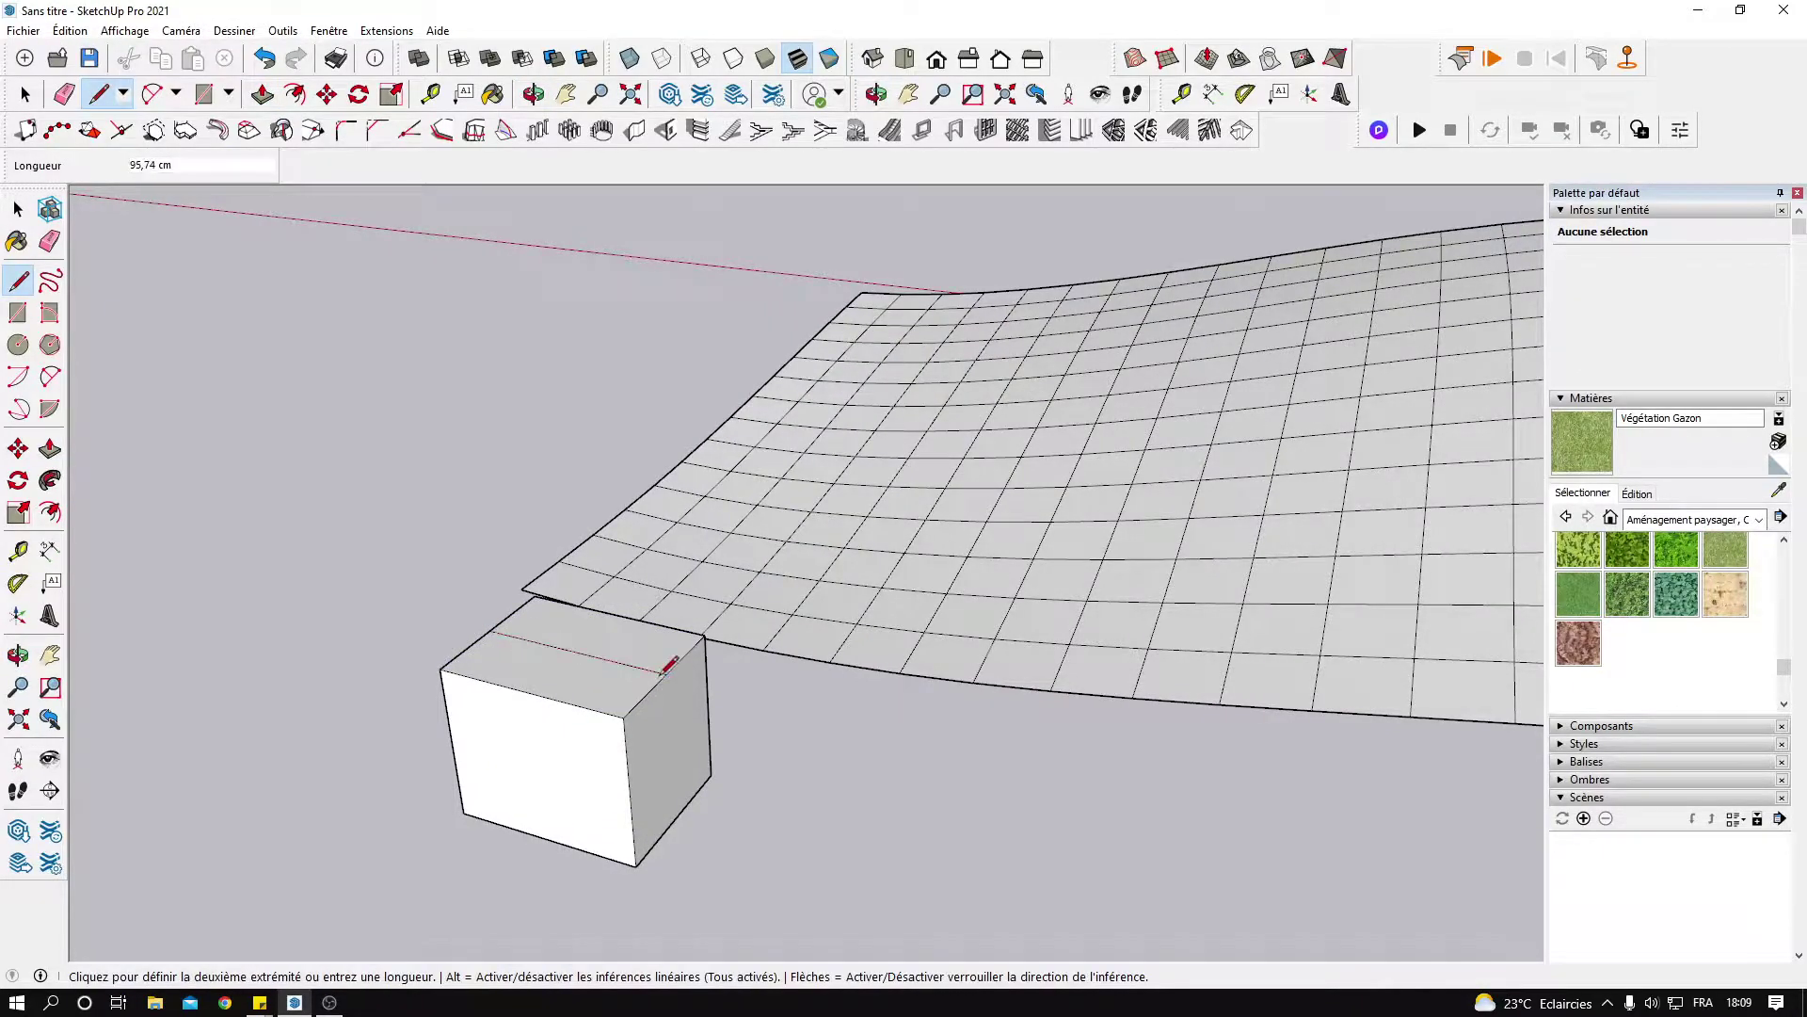
{"action": "left_click", "coordinate": [664, 677]}
{"action": "middle_click_drag", "start_coordinate": [663, 677], "coordinate": [584, 642]}
{"action": "key", "text": "space"}
{"action": "left_click", "coordinate": [583, 640]}
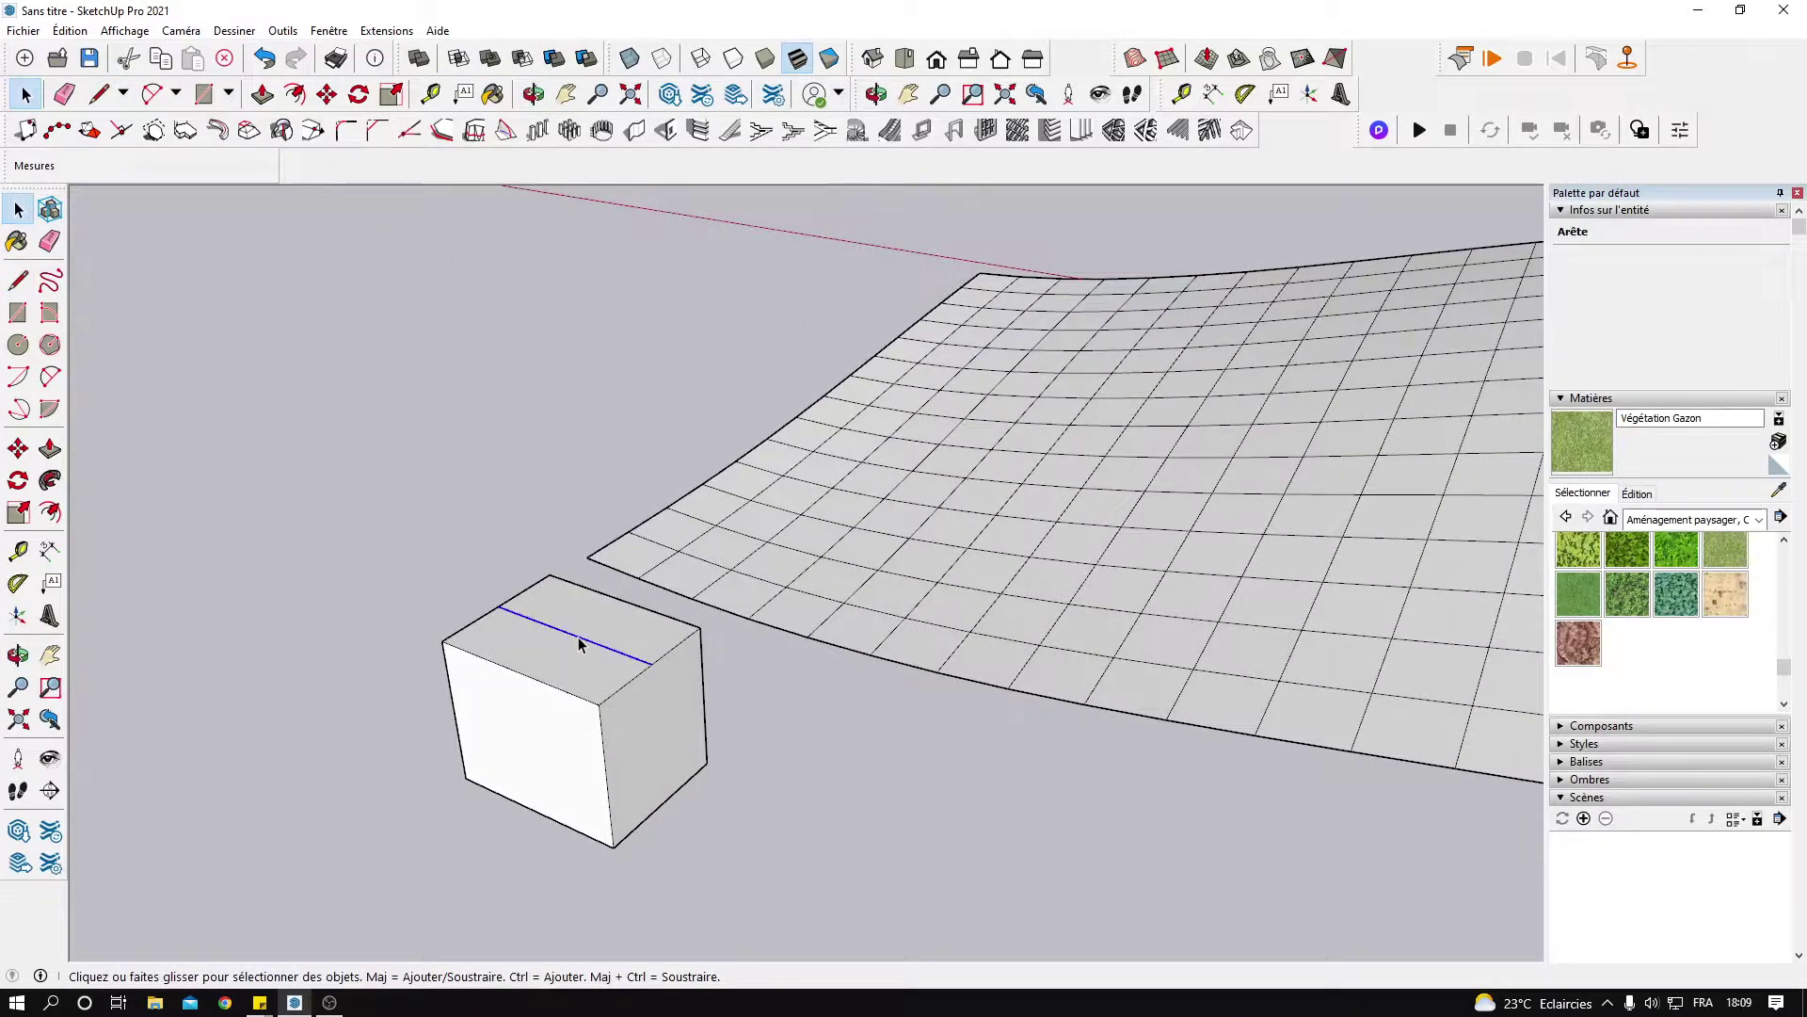
{"action": "key", "text": "m"}
{"action": "left_click", "coordinate": [576, 638]}
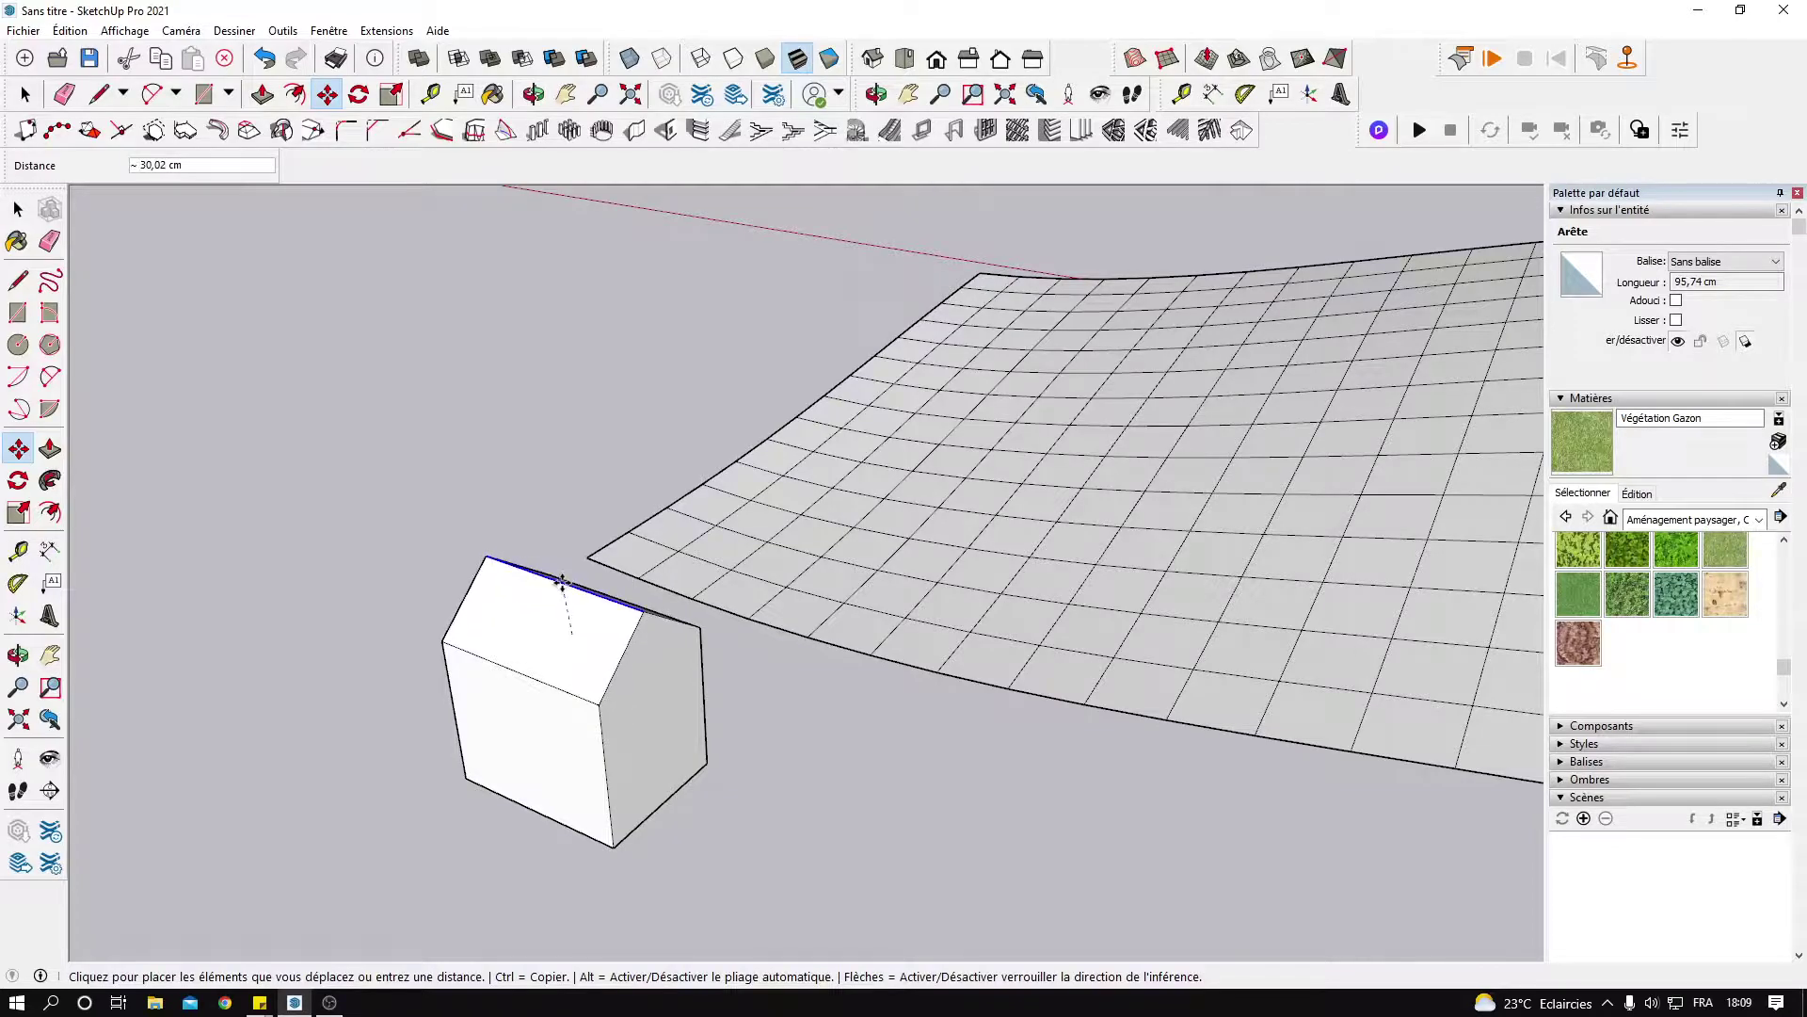
Select the whole house block and make it a group (Créer un groupe).
{"action": "key", "text": "space"}
{"action": "triple_click", "coordinate": [564, 678]}
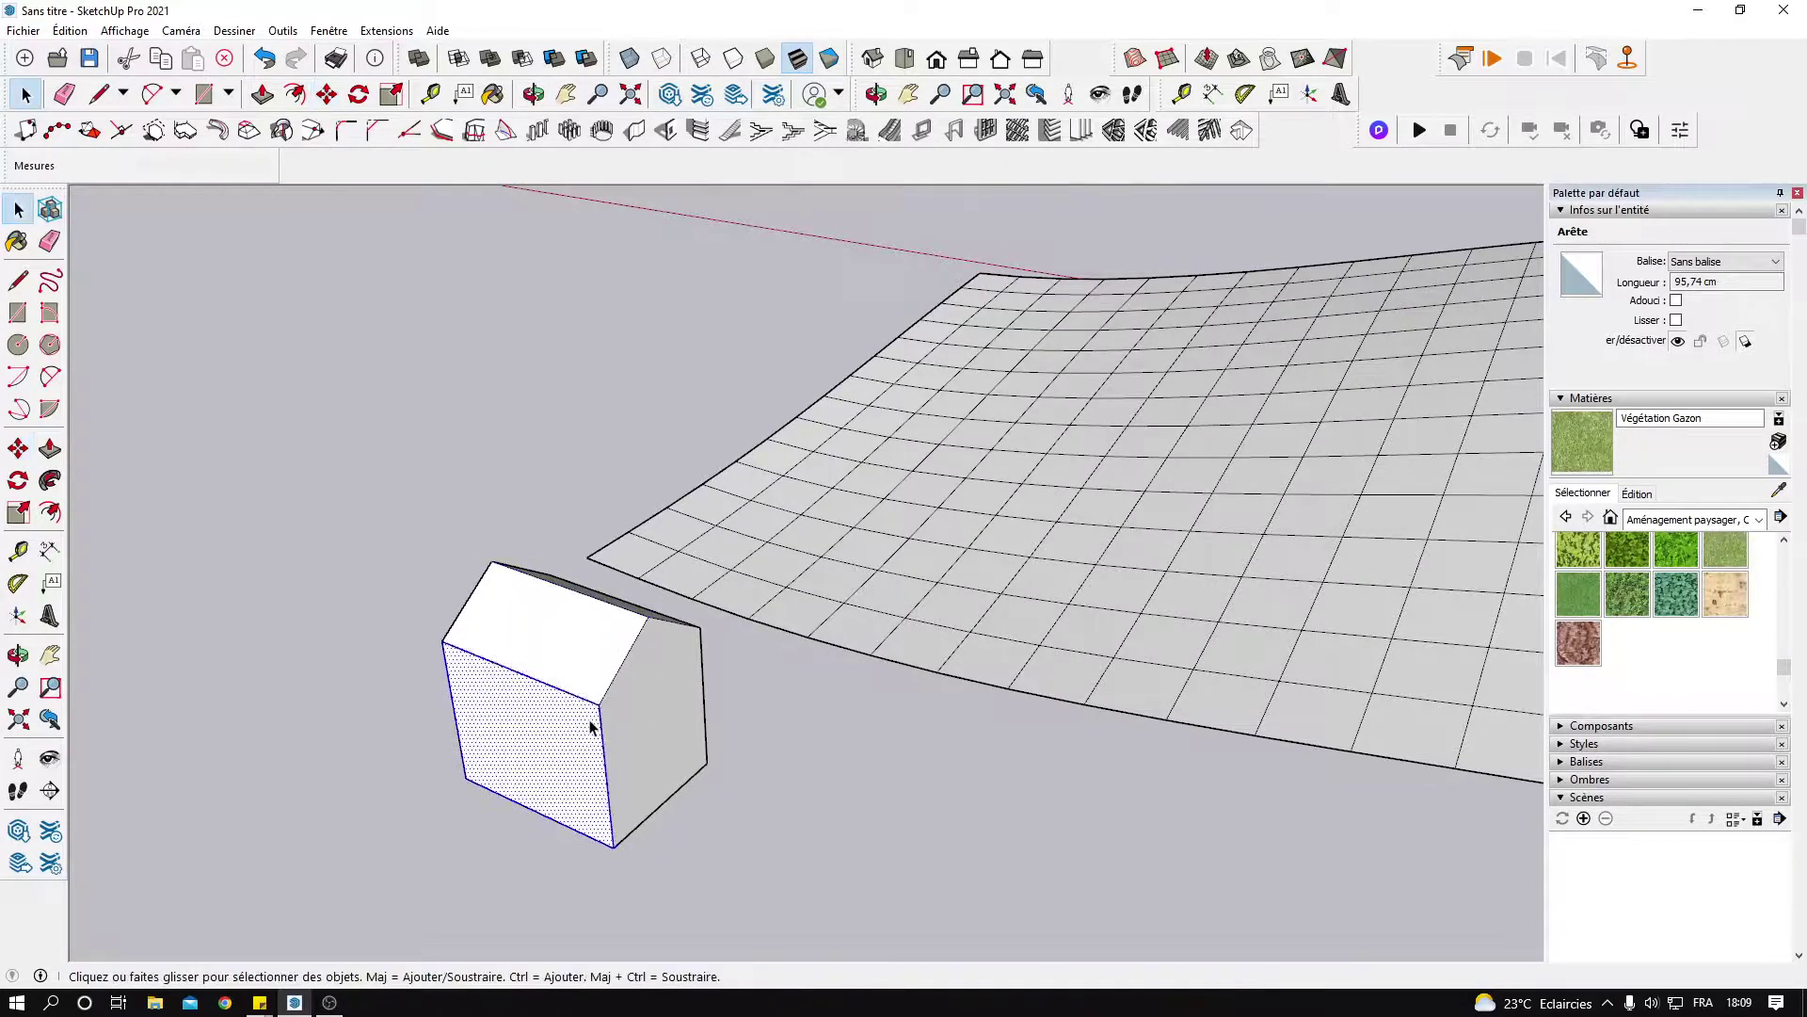
{"action": "right_click", "coordinate": [598, 725]}
{"action": "left_click", "coordinate": [663, 581]}
{"action": "mouse_move", "coordinate": [683, 697]}
{"action": "middle_mouse_down"}
{"action": "mouse_move", "coordinate": [658, 787]}
{"action": "mouse_move", "coordinate": [756, 593]}
{"action": "mouse_move", "coordinate": [508, 790]}
{"action": "middle_mouse_up"}
Move the 0,67 m³ house group onto the sculpted terrain surface.
{"action": "key", "text": "m"}
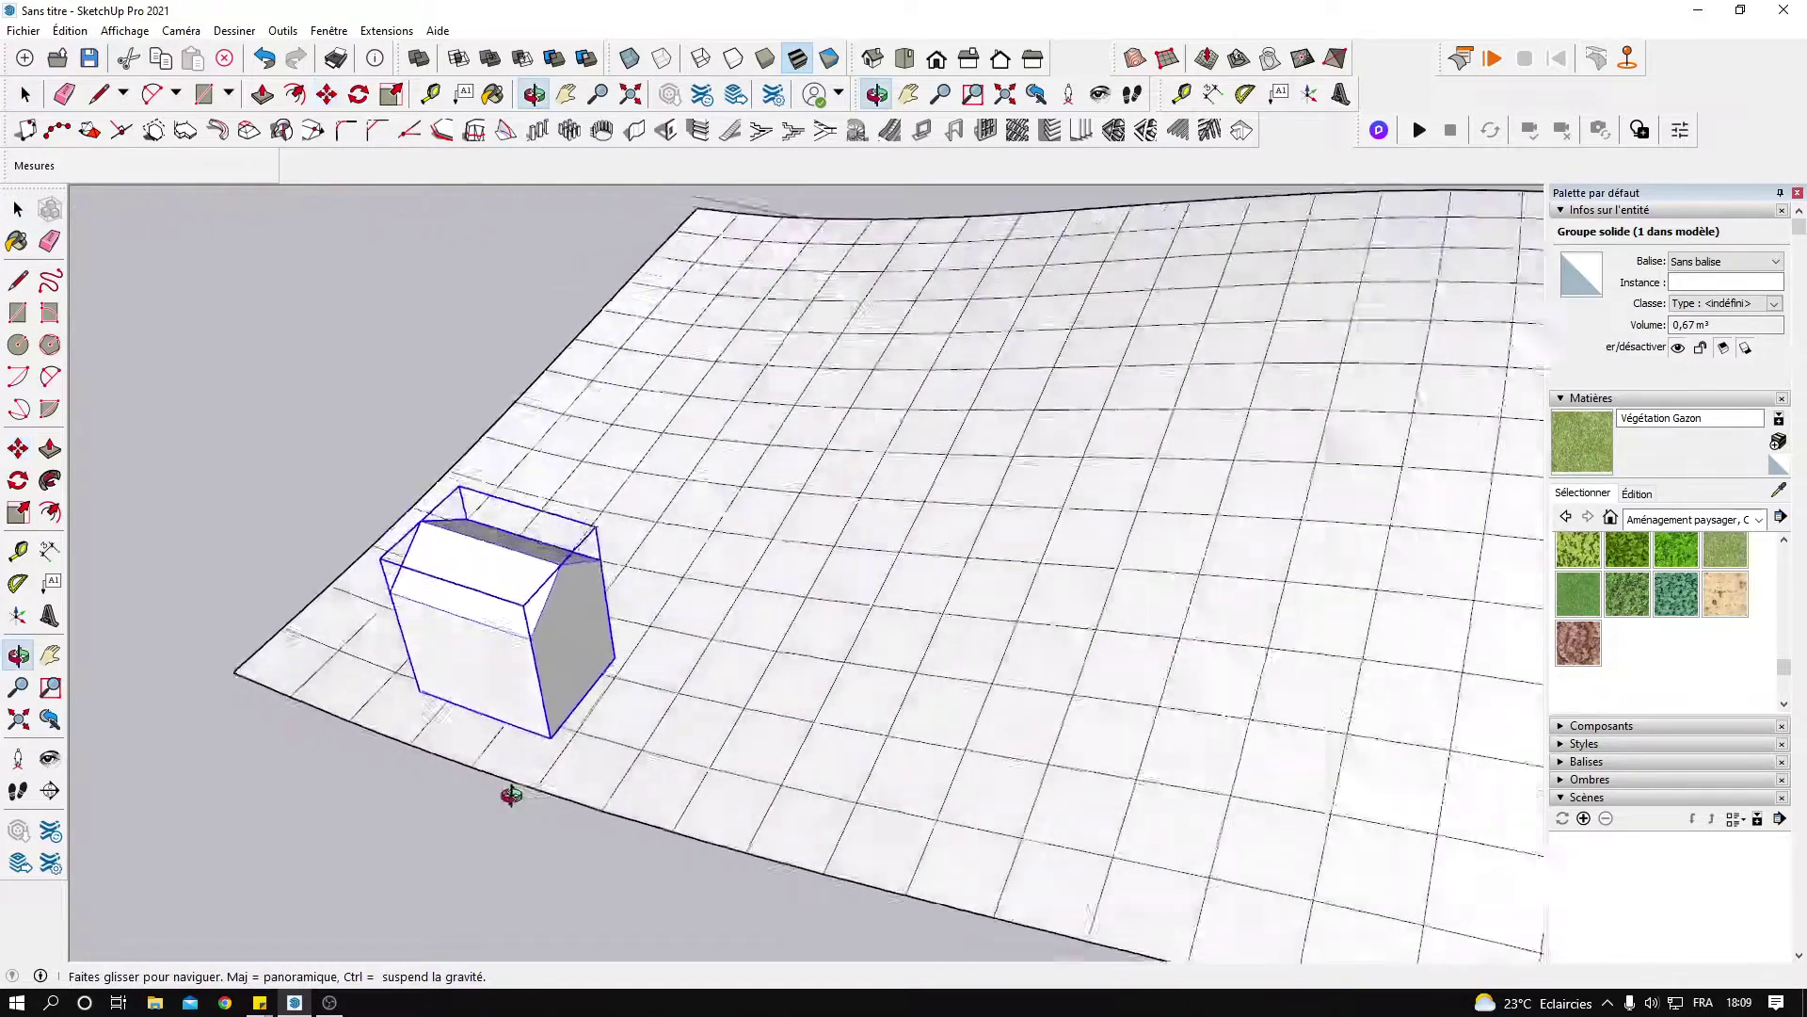
{"action": "left_click", "coordinate": [508, 790]}
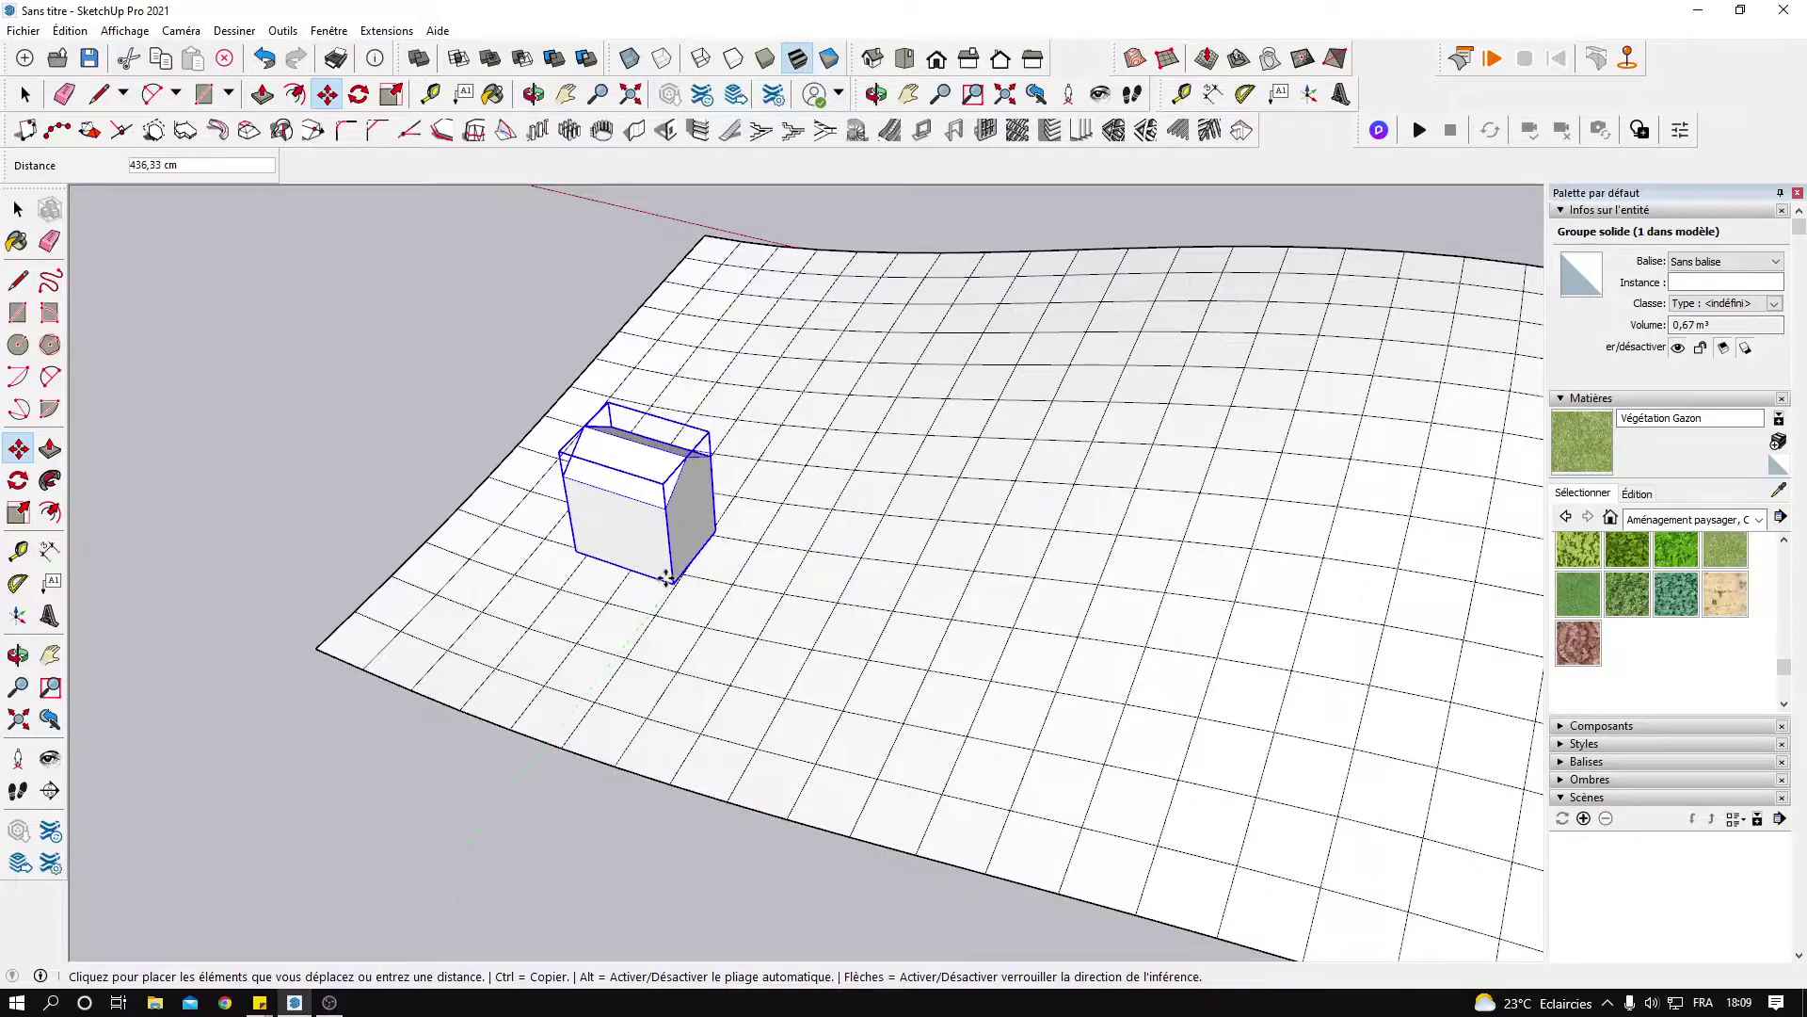
{"action": "left_click", "coordinate": [676, 577]}
{"action": "mouse_move", "coordinate": [1359, 441]}
{"action": "middle_mouse_down"}
{"action": "mouse_move", "coordinate": [1040, 605]}
{"action": "mouse_move", "coordinate": [1138, 577]}
{"action": "mouse_move", "coordinate": [1035, 572]}
{"action": "middle_mouse_up"}
{"action": "left_click", "coordinate": [879, 603]}
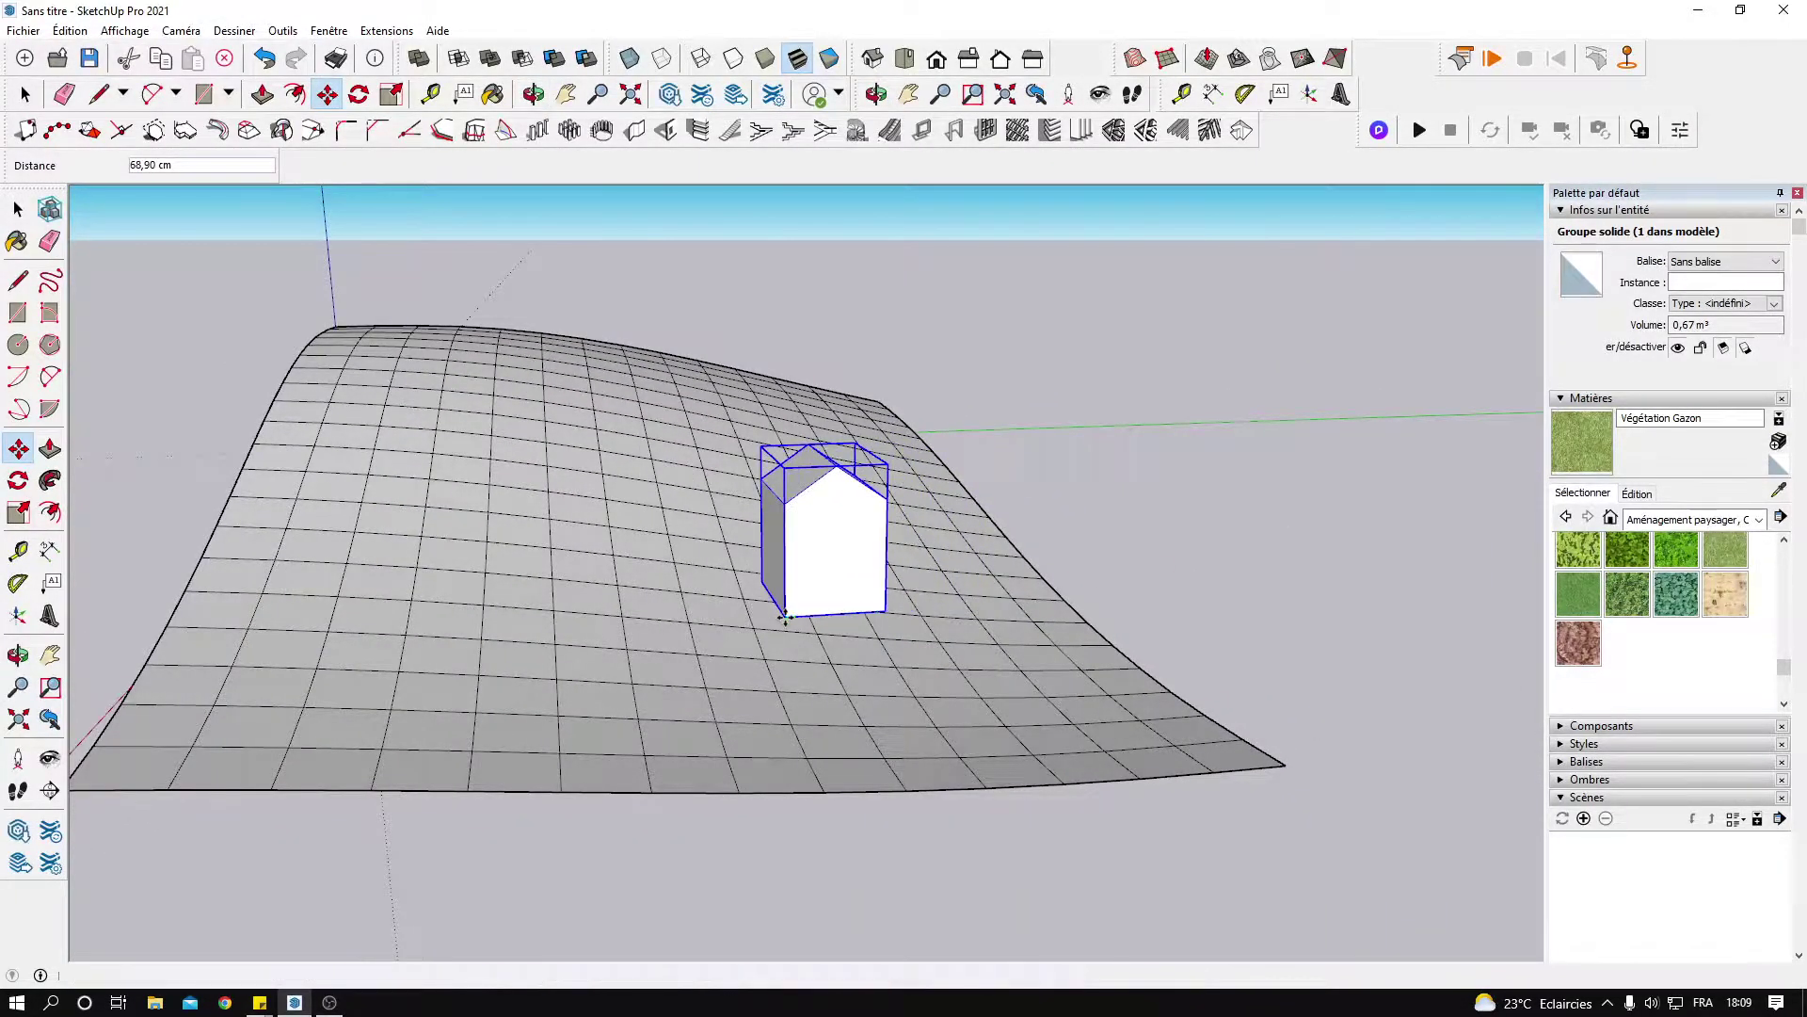
{"action": "left_click", "coordinate": [795, 605]}
{"action": "mouse_move", "coordinate": [796, 605]}
{"action": "middle_mouse_down"}
{"action": "mouse_move", "coordinate": [1126, 597]}
{"action": "mouse_move", "coordinate": [606, 645]}
{"action": "mouse_move", "coordinate": [638, 670]}
{"action": "mouse_move", "coordinate": [605, 598]}
{"action": "middle_mouse_up"}
Stamp the house group into the terrain, creating a flat pad with 100 cm sloped edges.
{"action": "middle_click_drag", "start_coordinate": [819, 584], "coordinate": [833, 527]}
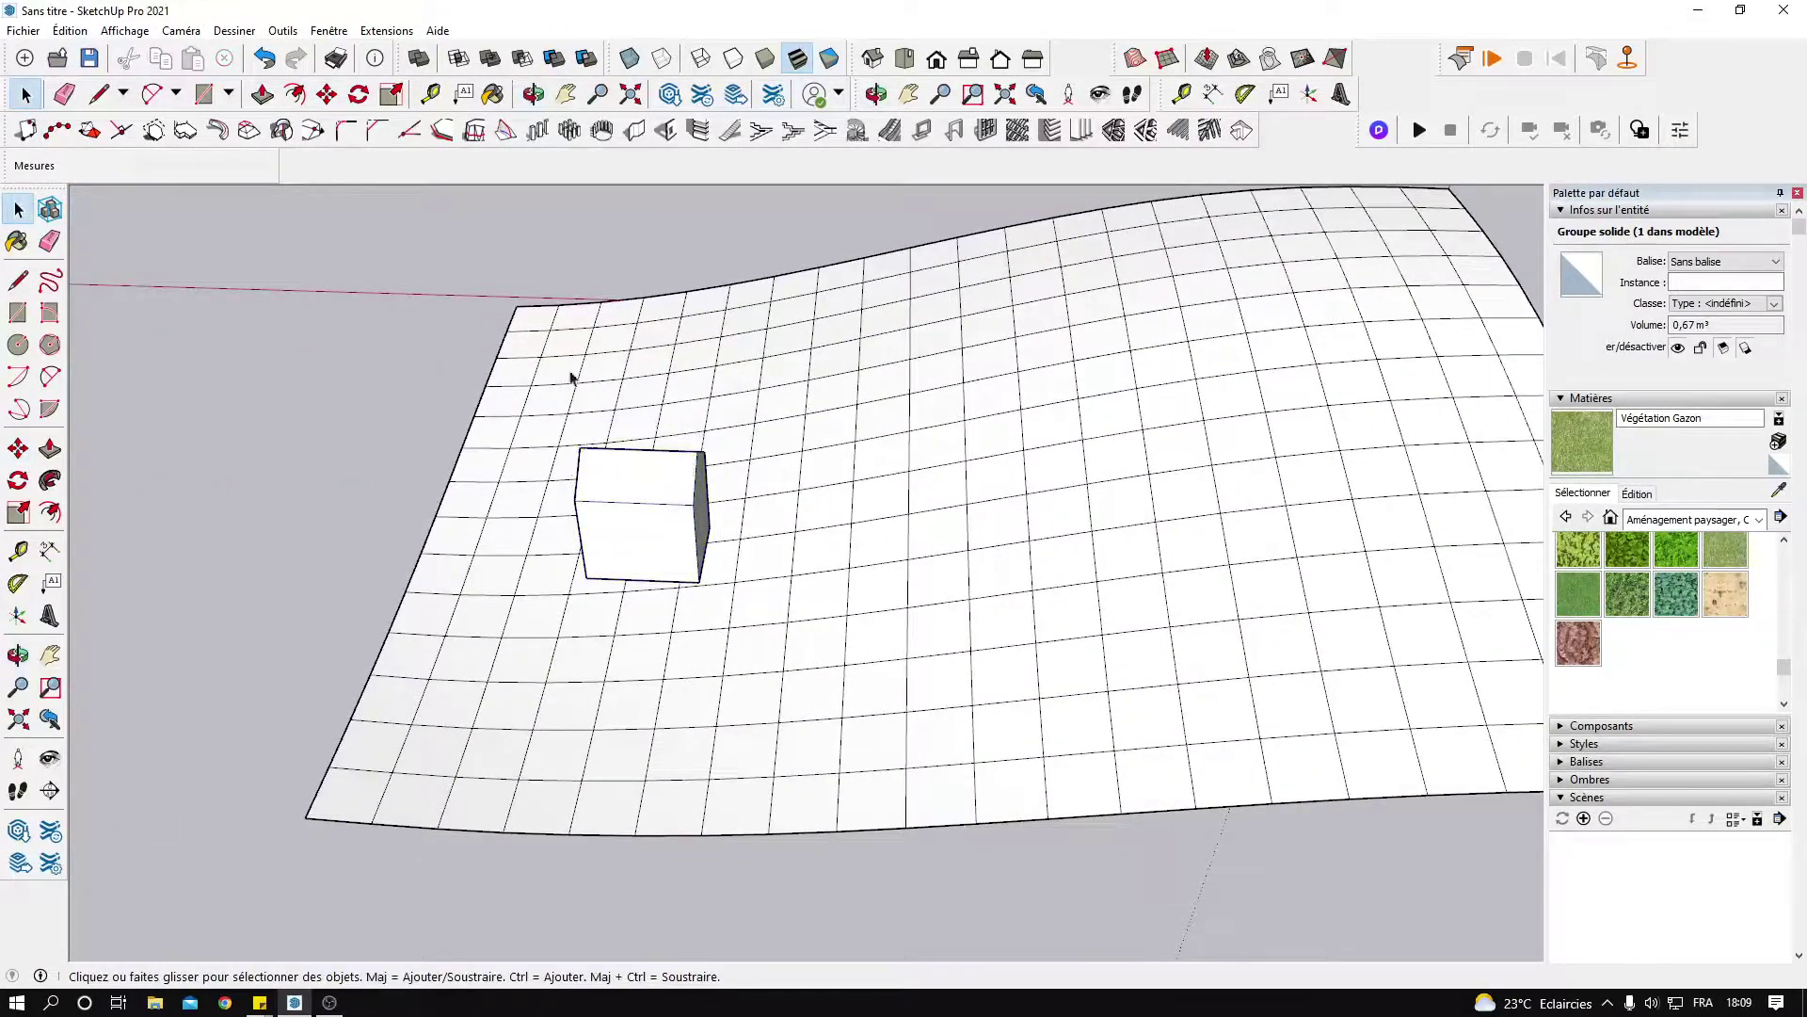
{"action": "key", "text": "Escape"}
{"action": "middle_click_drag", "start_coordinate": [936, 274], "coordinate": [1114, 139]}
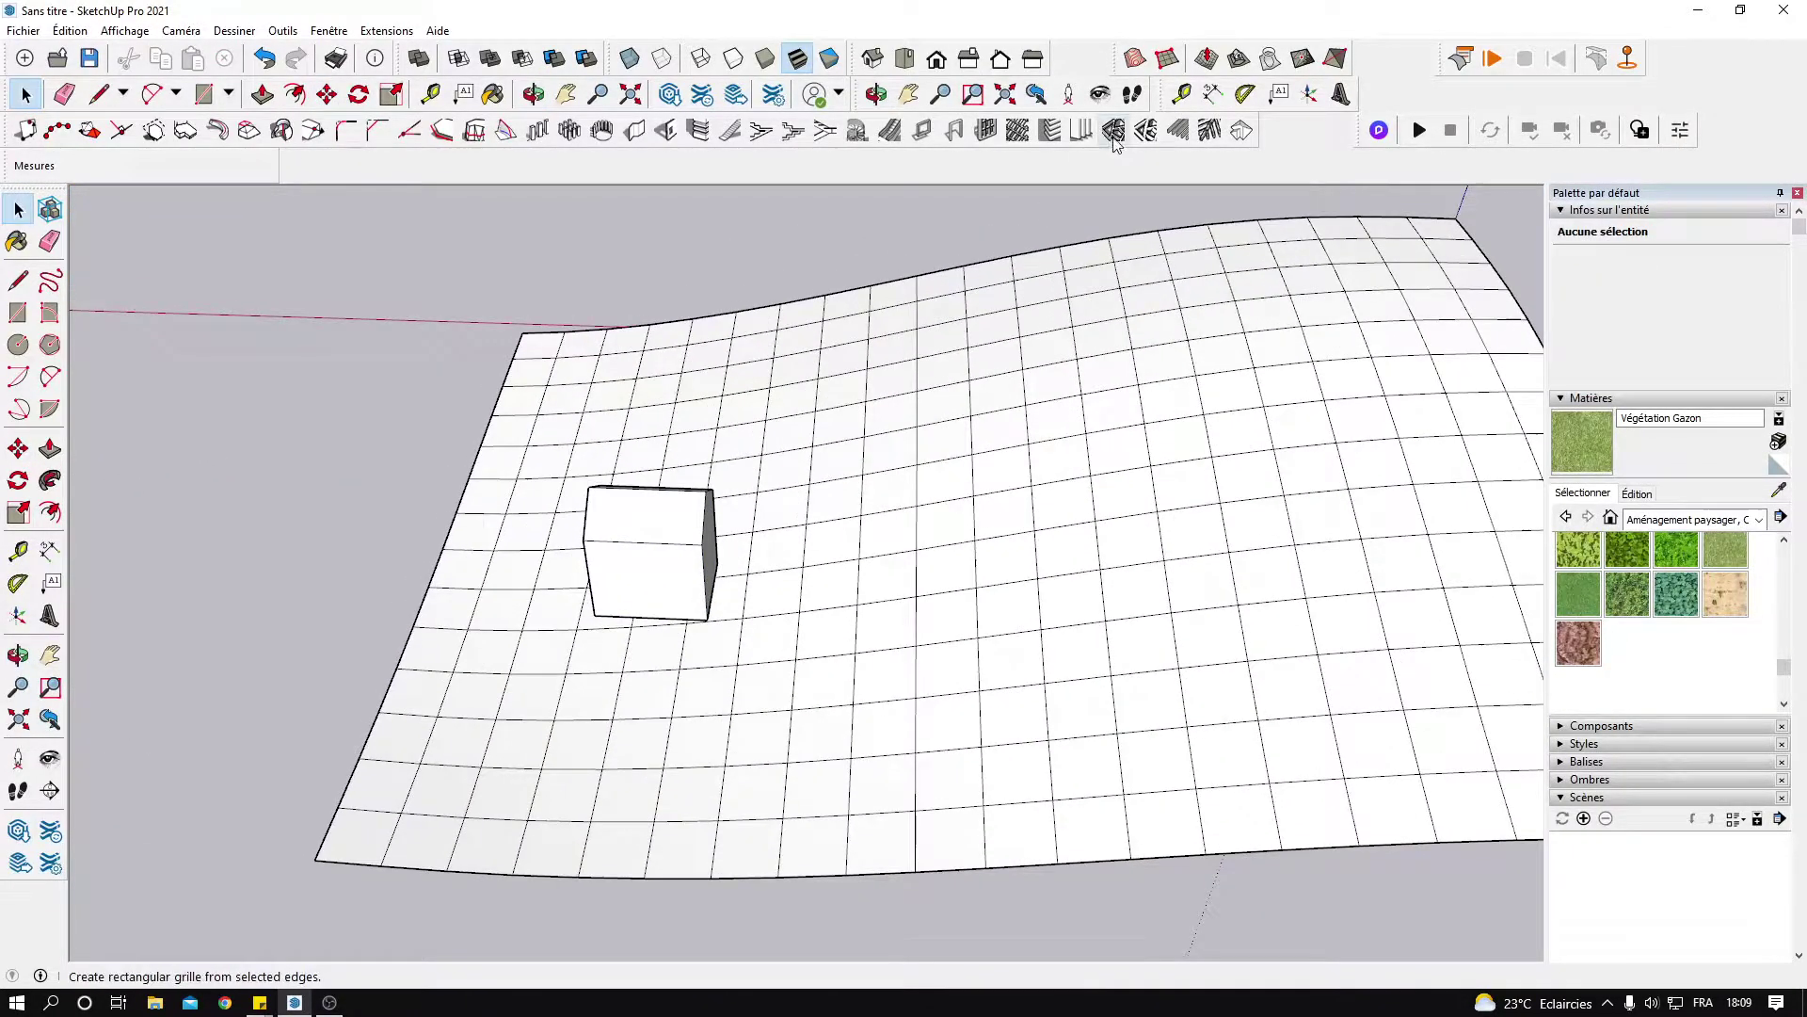
{"action": "left_click", "coordinate": [1238, 61]}
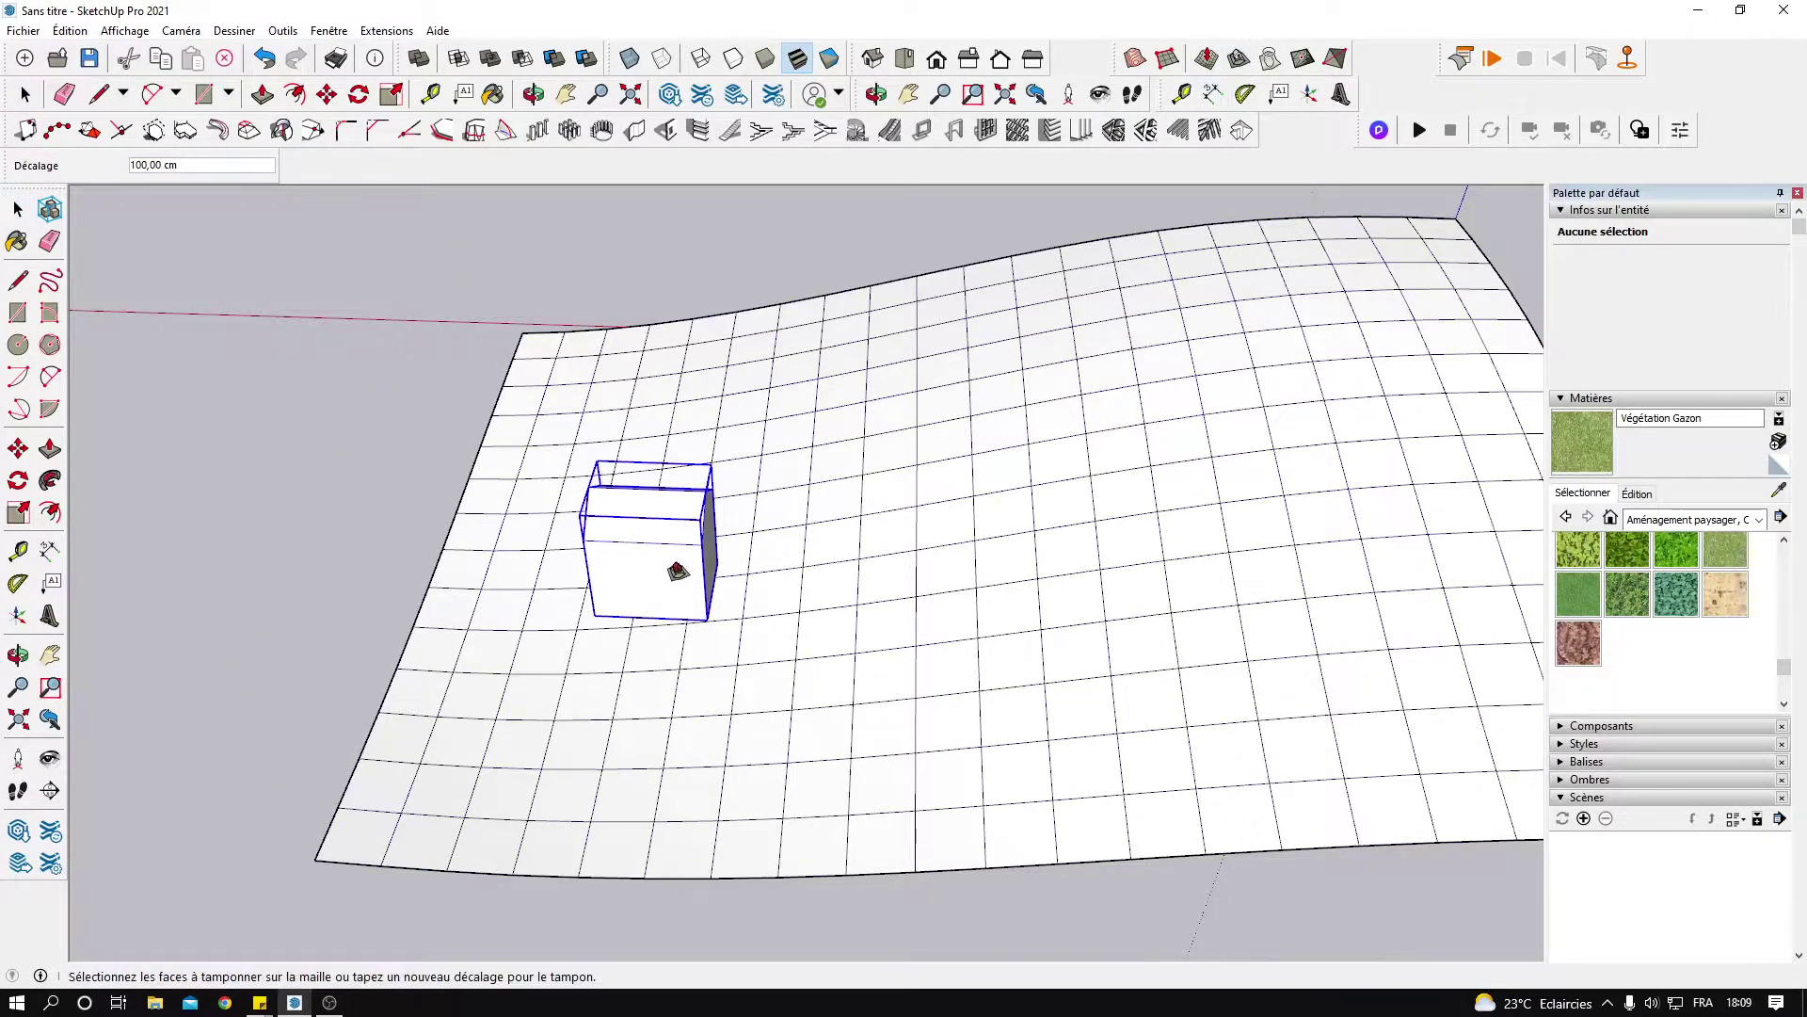
{"action": "left_click", "coordinate": [678, 572]}
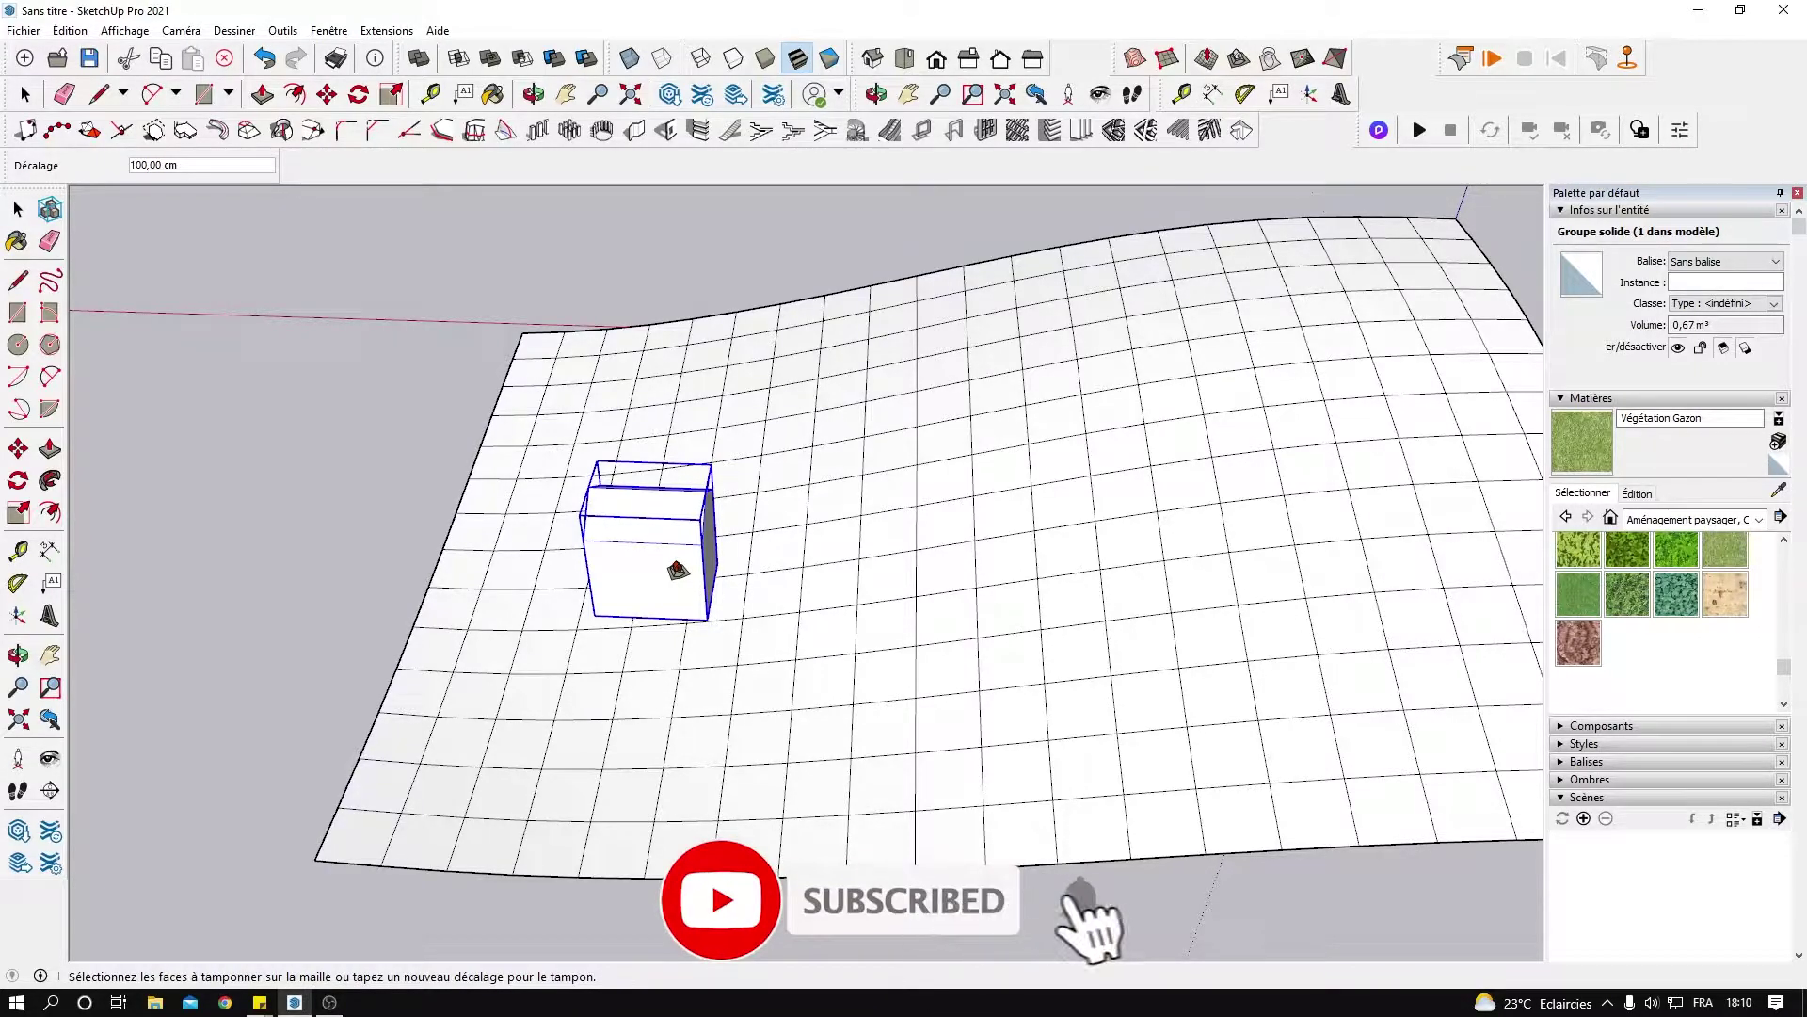
{"action": "left_click", "coordinate": [677, 572]}
{"action": "mouse_move", "coordinate": [694, 791]}
{"action": "middle_mouse_down"}
{"action": "mouse_move", "coordinate": [899, 620]}
{"action": "mouse_move", "coordinate": [958, 594]}
{"action": "mouse_move", "coordinate": [646, 693]}
{"action": "middle_mouse_up"}
{"action": "left_click", "coordinate": [646, 694]}
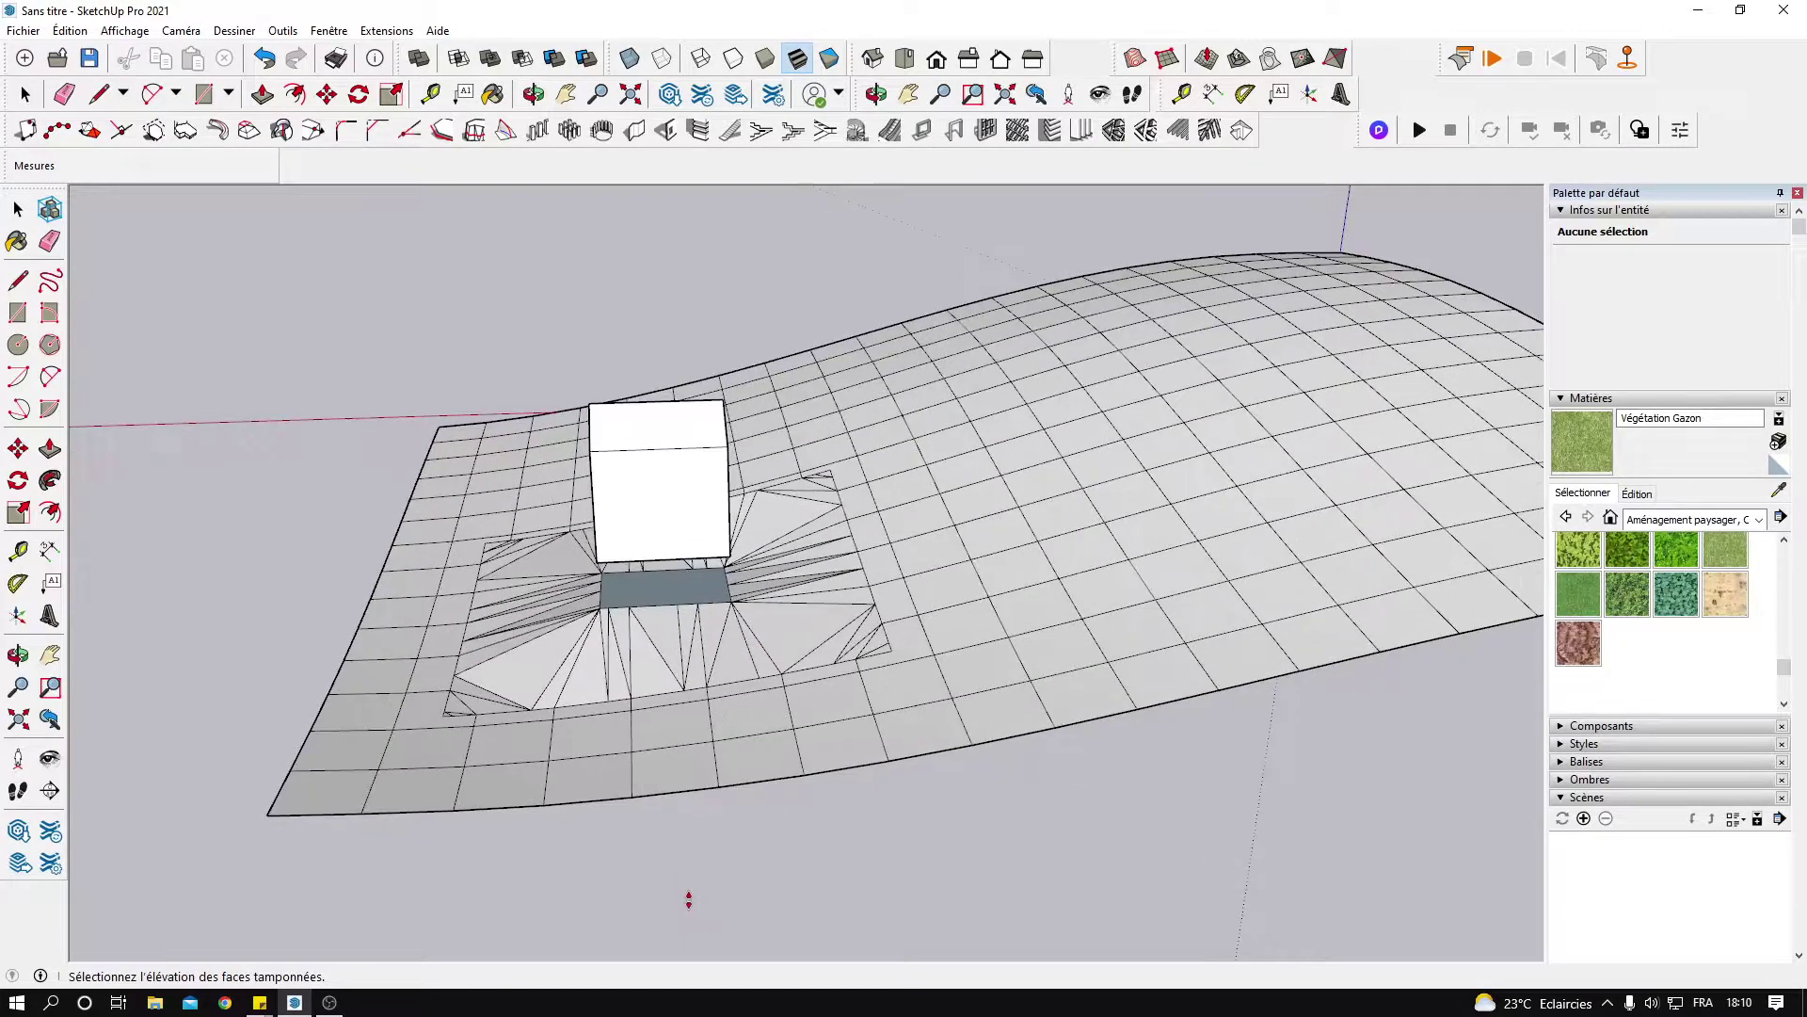
{"action": "mouse_move", "coordinate": [717, 854]}
{"action": "middle_mouse_down"}
{"action": "mouse_move", "coordinate": [519, 860]}
{"action": "mouse_move", "coordinate": [626, 856]}
{"action": "middle_mouse_up"}
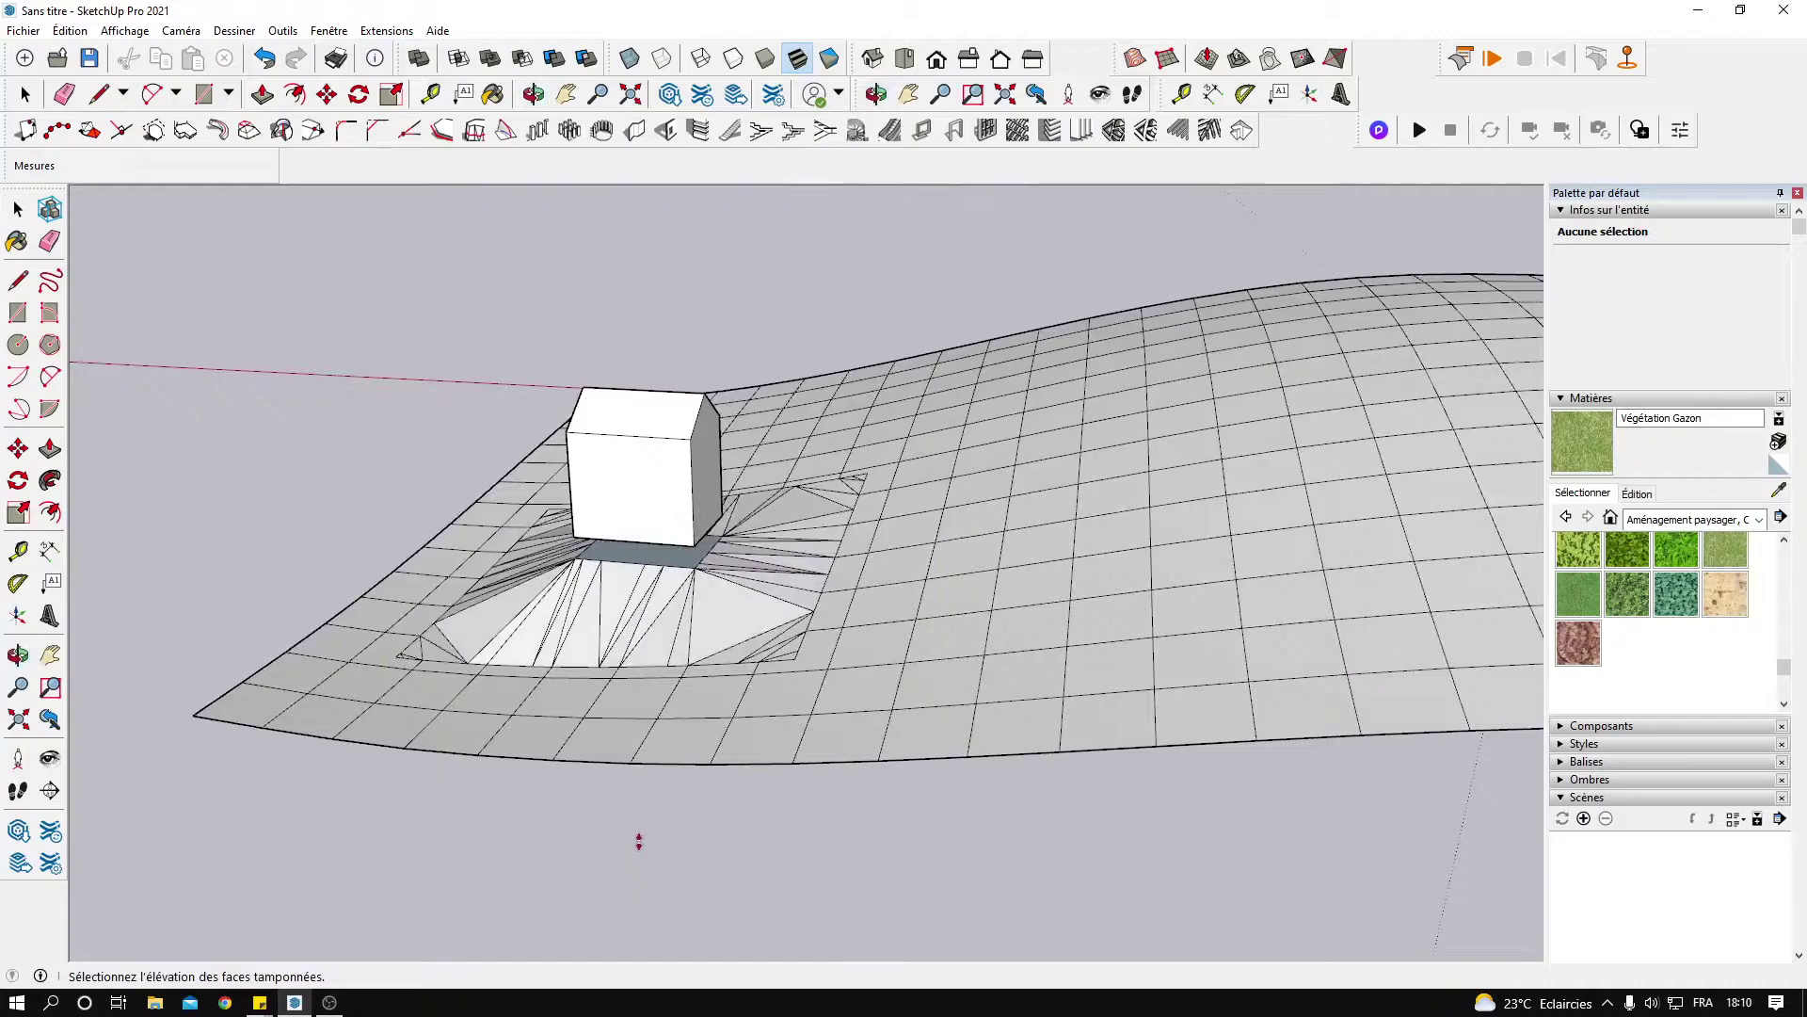
{"action": "left_click", "coordinate": [636, 830]}
{"action": "key", "text": "space"}
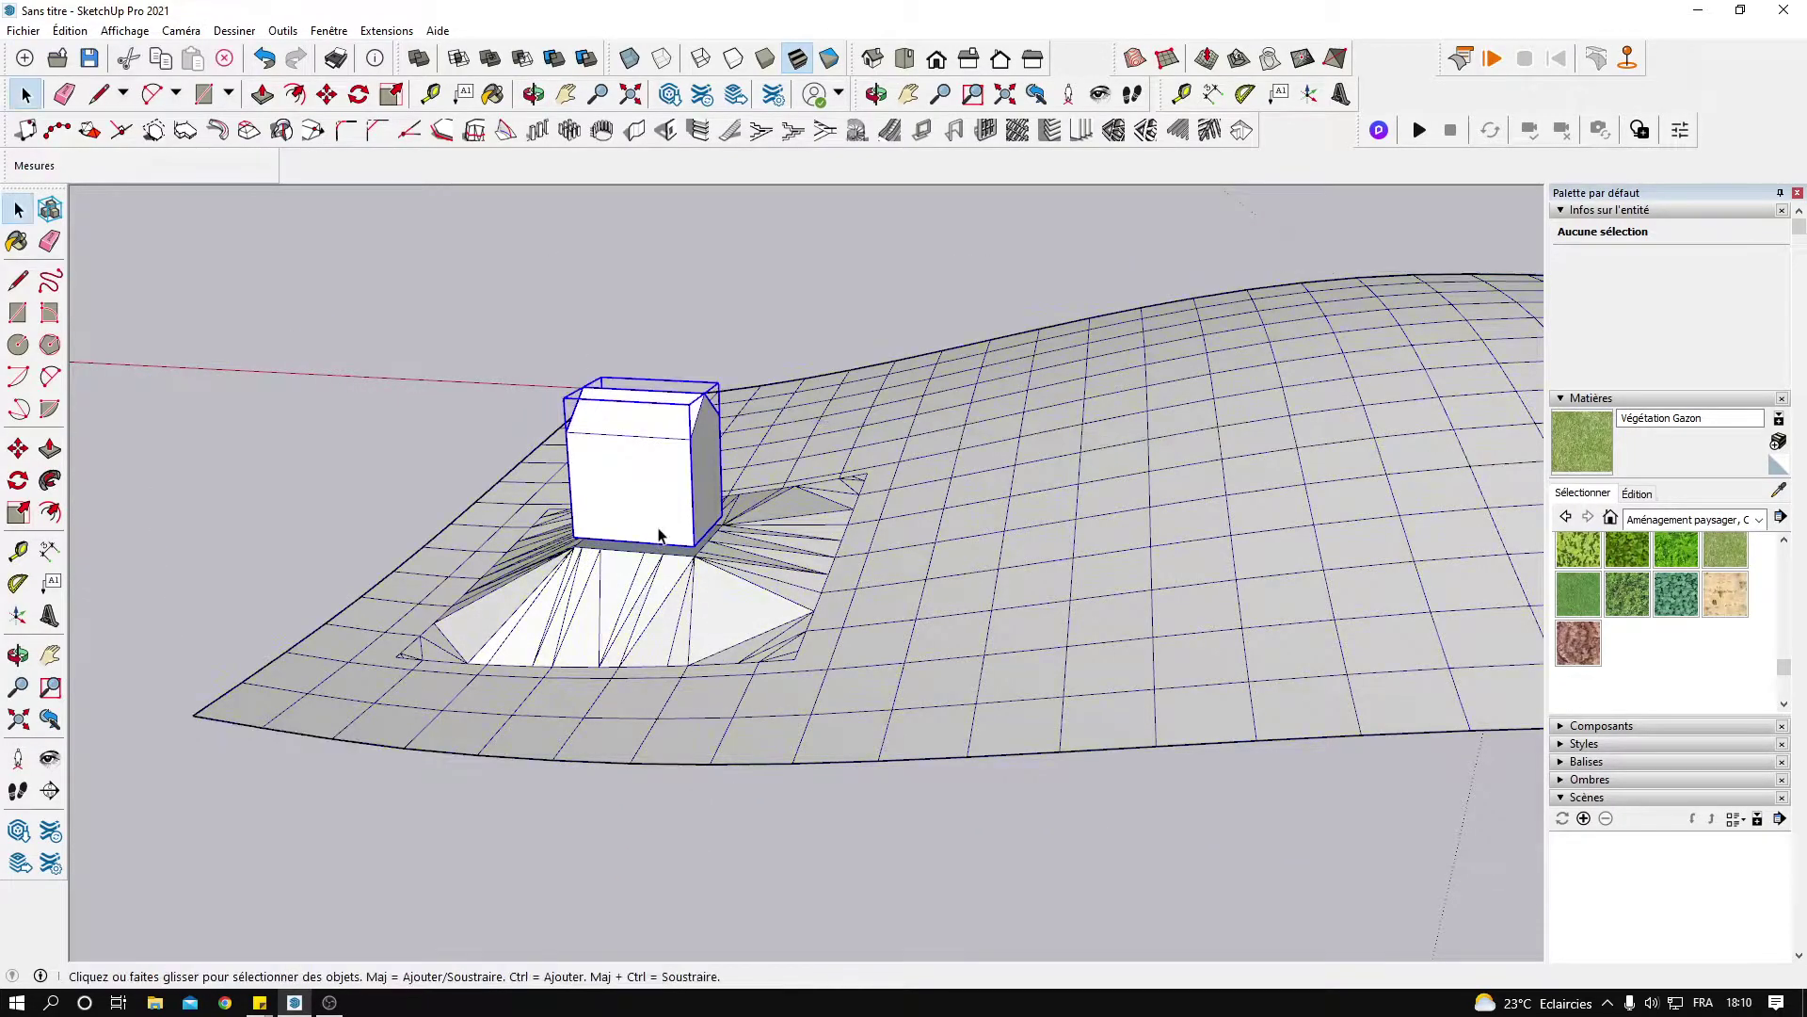
{"action": "scroll", "coordinate": [657, 533], "scroll_direction": "up", "scroll_amount": 3}
{"action": "scroll", "coordinate": [723, 570], "scroll_direction": "up", "scroll_amount": 1}
{"action": "key", "text": "m"}
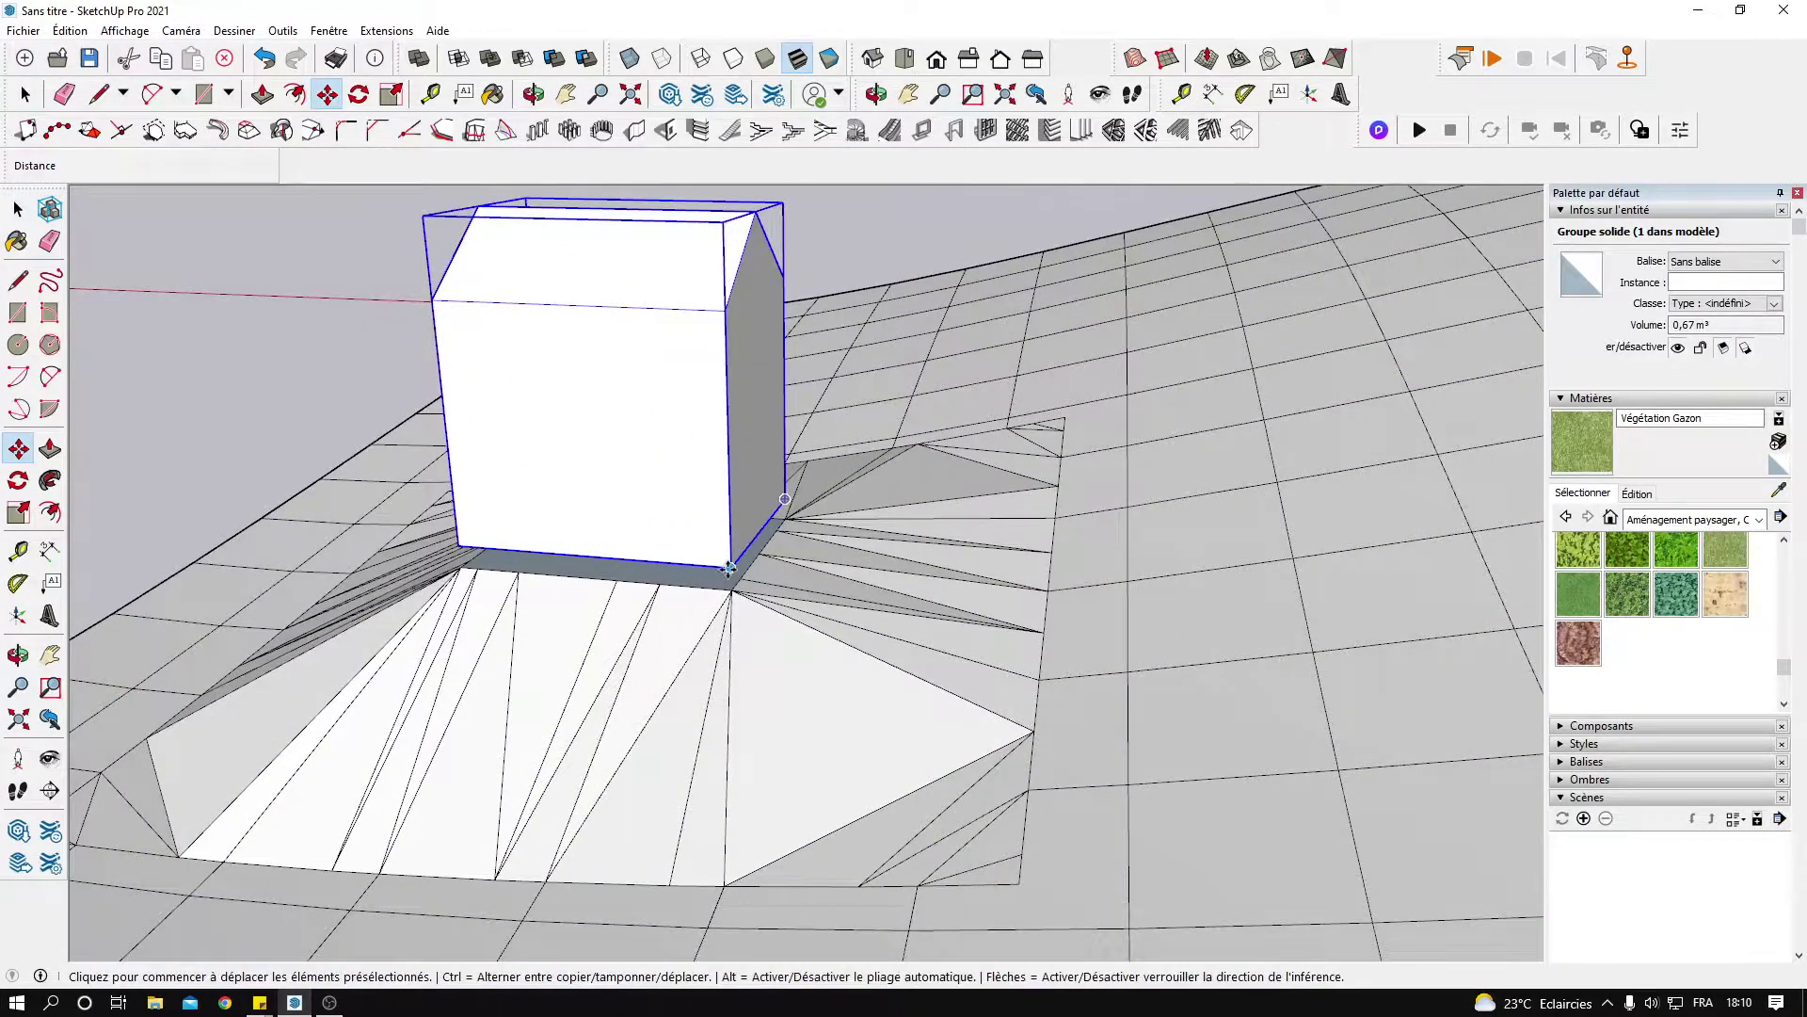
{"action": "scroll", "coordinate": [729, 568], "scroll_direction": "down", "scroll_amount": 5}
{"action": "mouse_move", "coordinate": [729, 568]}
{"action": "middle_mouse_down"}
{"action": "mouse_move", "coordinate": [826, 665]}
{"action": "mouse_move", "coordinate": [875, 527]}
{"action": "mouse_move", "coordinate": [825, 575]}
{"action": "mouse_move", "coordinate": [524, 545]}
{"action": "mouse_move", "coordinate": [533, 593]}
{"action": "mouse_move", "coordinate": [763, 646]}
{"action": "mouse_move", "coordinate": [634, 634]}
{"action": "mouse_move", "coordinate": [963, 623]}
{"action": "mouse_move", "coordinate": [738, 633]}
{"action": "mouse_move", "coordinate": [859, 584]}
{"action": "middle_mouse_up"}
{"action": "scroll", "coordinate": [797, 643], "scroll_direction": "up", "scroll_amount": 3}
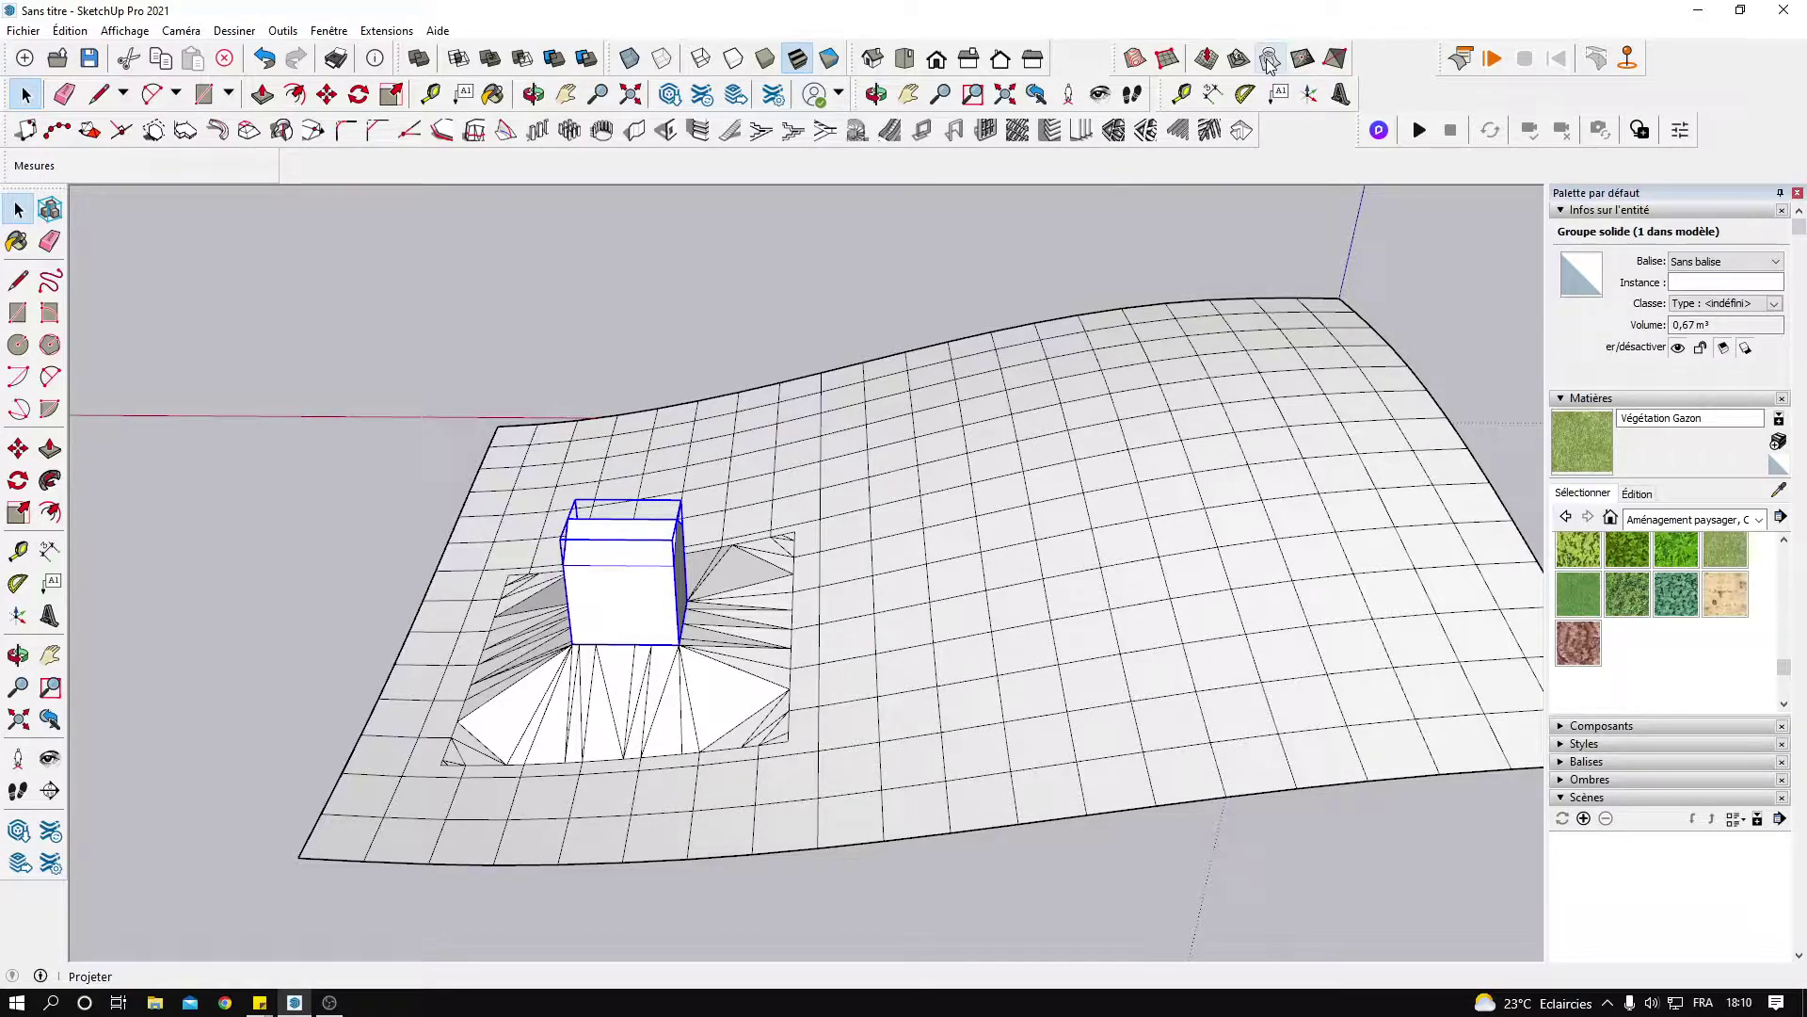
{"action": "mouse_move", "coordinate": [885, 591]}
{"action": "middle_mouse_down"}
{"action": "mouse_move", "coordinate": [863, 517]}
{"action": "mouse_move", "coordinate": [501, 824]}
{"action": "middle_mouse_up"}
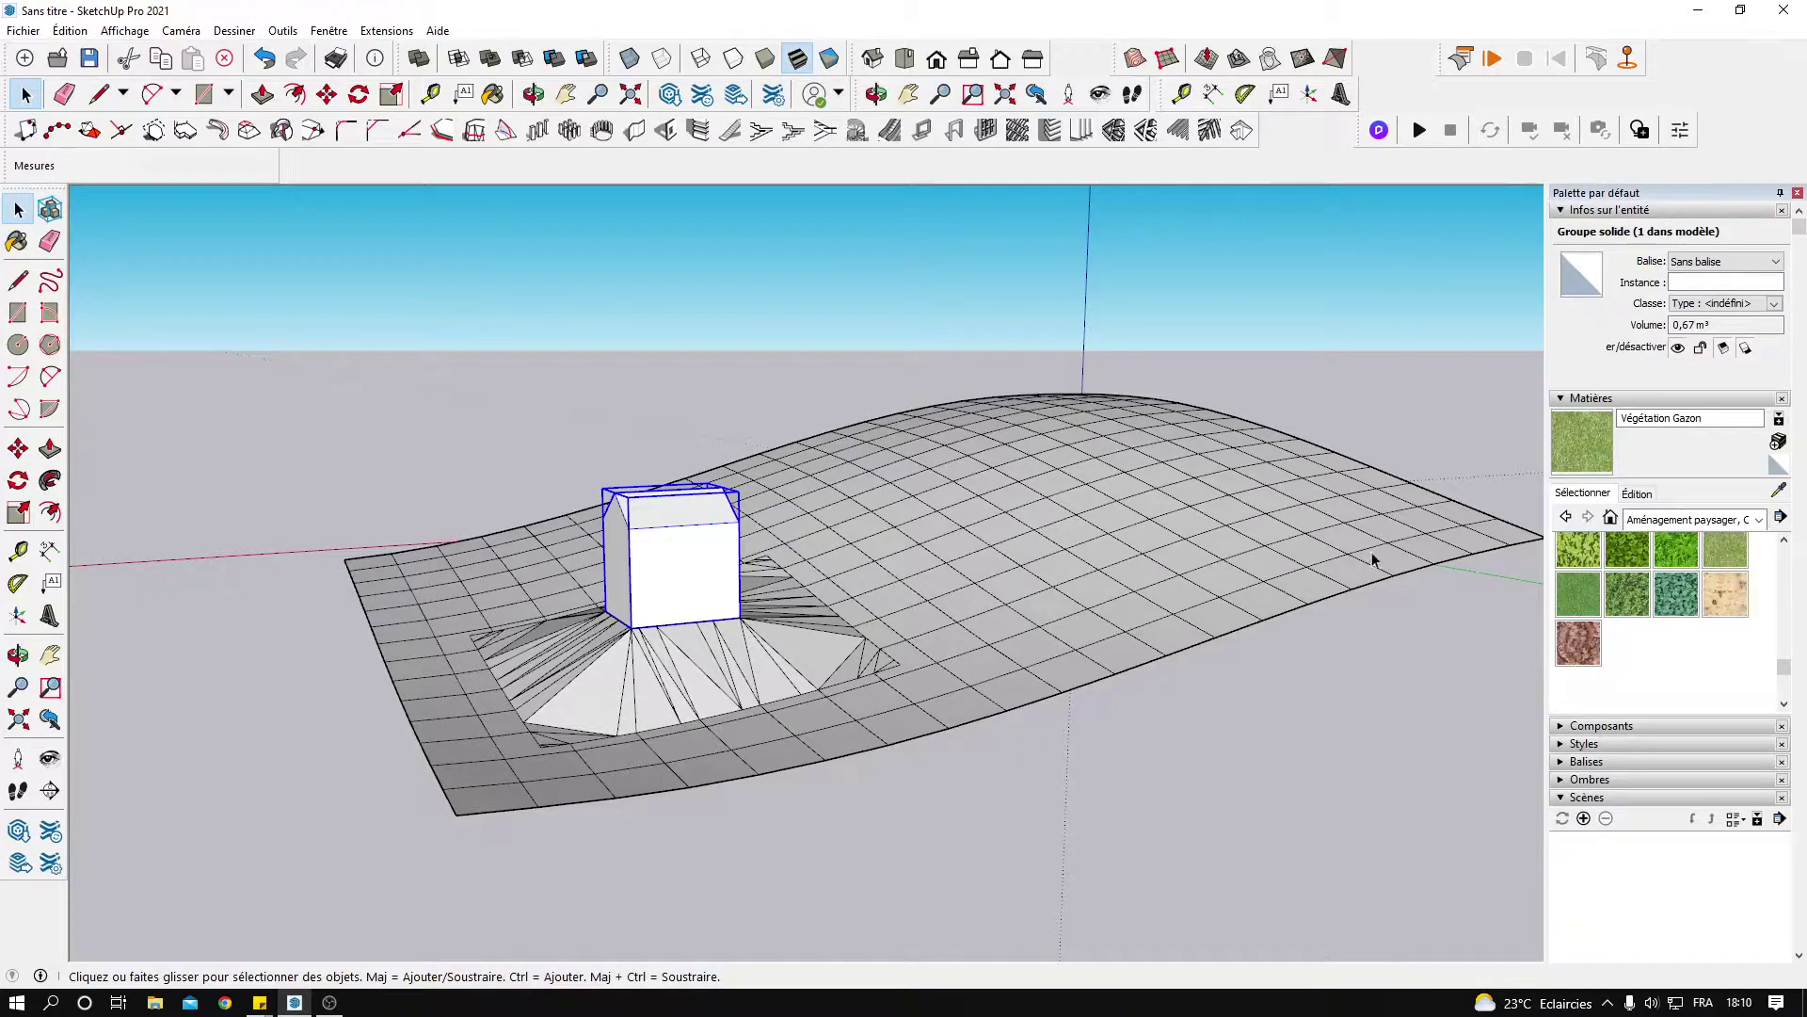
{"action": "mouse_move", "coordinate": [1373, 559]}
{"action": "middle_mouse_down"}
{"action": "mouse_move", "coordinate": [1210, 624]}
{"action": "mouse_move", "coordinate": [607, 561]}
{"action": "mouse_move", "coordinate": [799, 625]}
{"action": "mouse_move", "coordinate": [427, 533]}
{"action": "middle_mouse_up"}
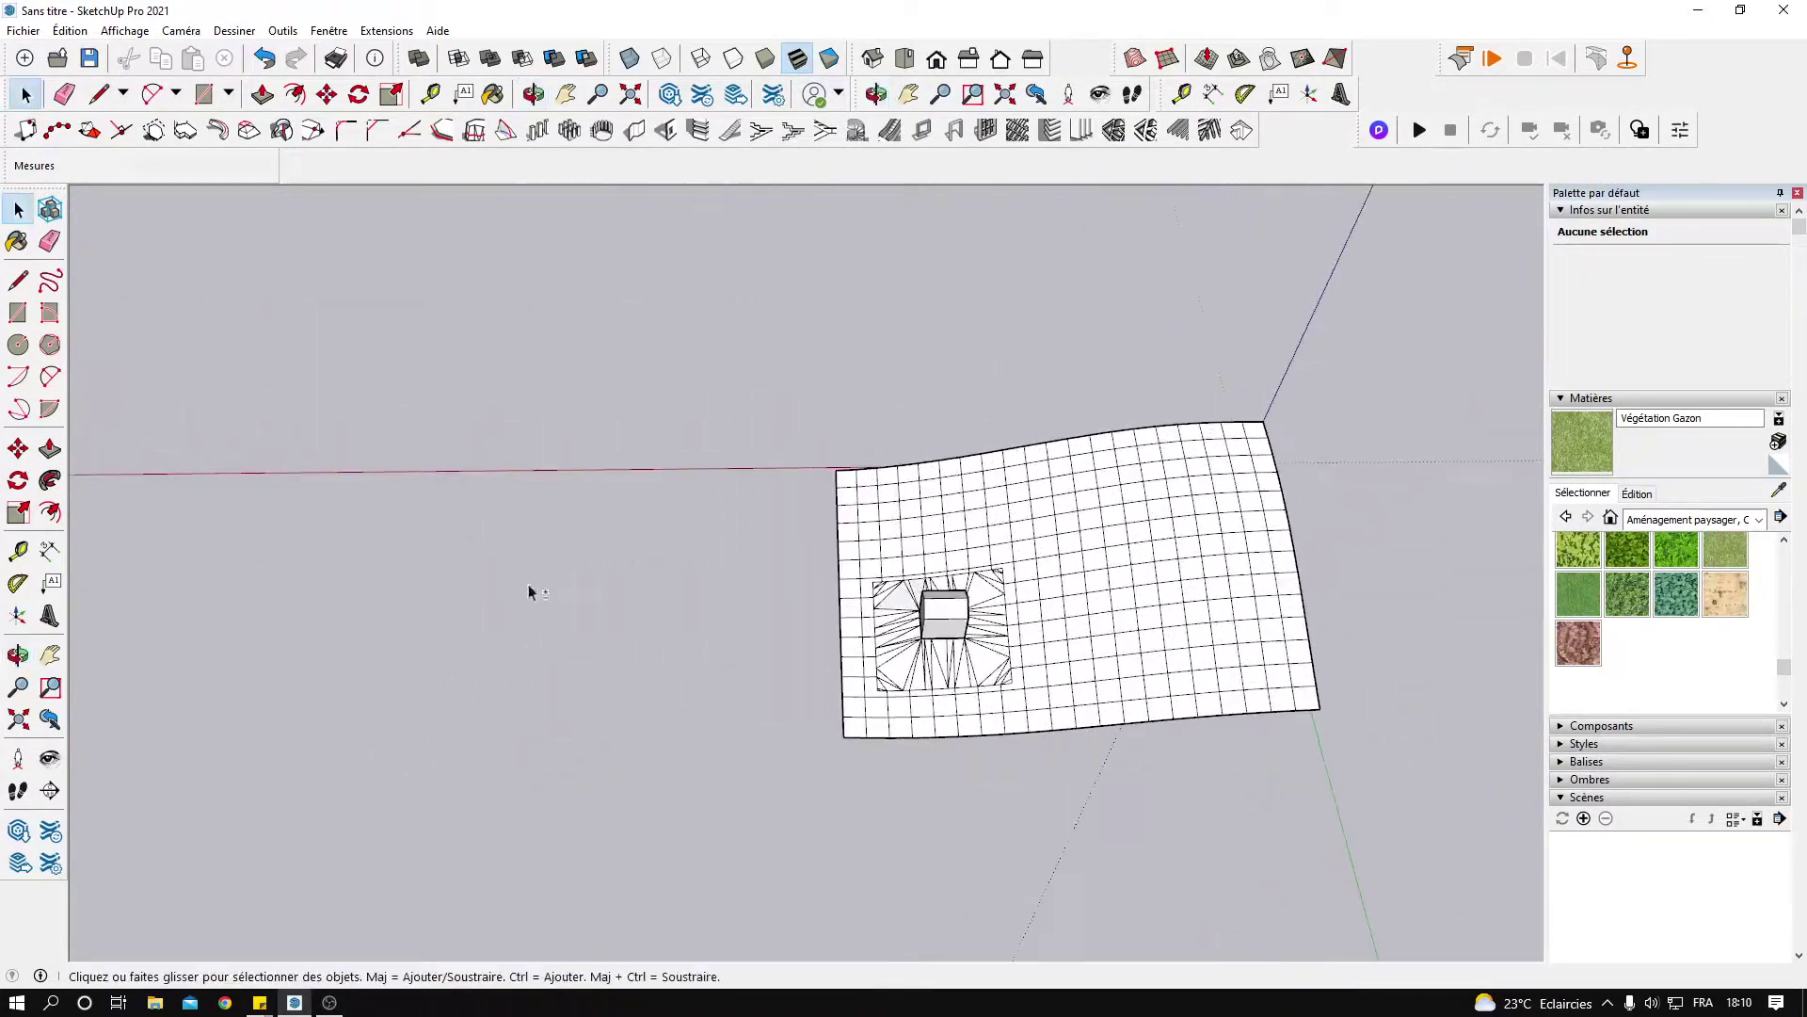
Draw a closed winding freehand path outline and make it a group.
{"action": "left_click", "coordinate": [51, 281]}
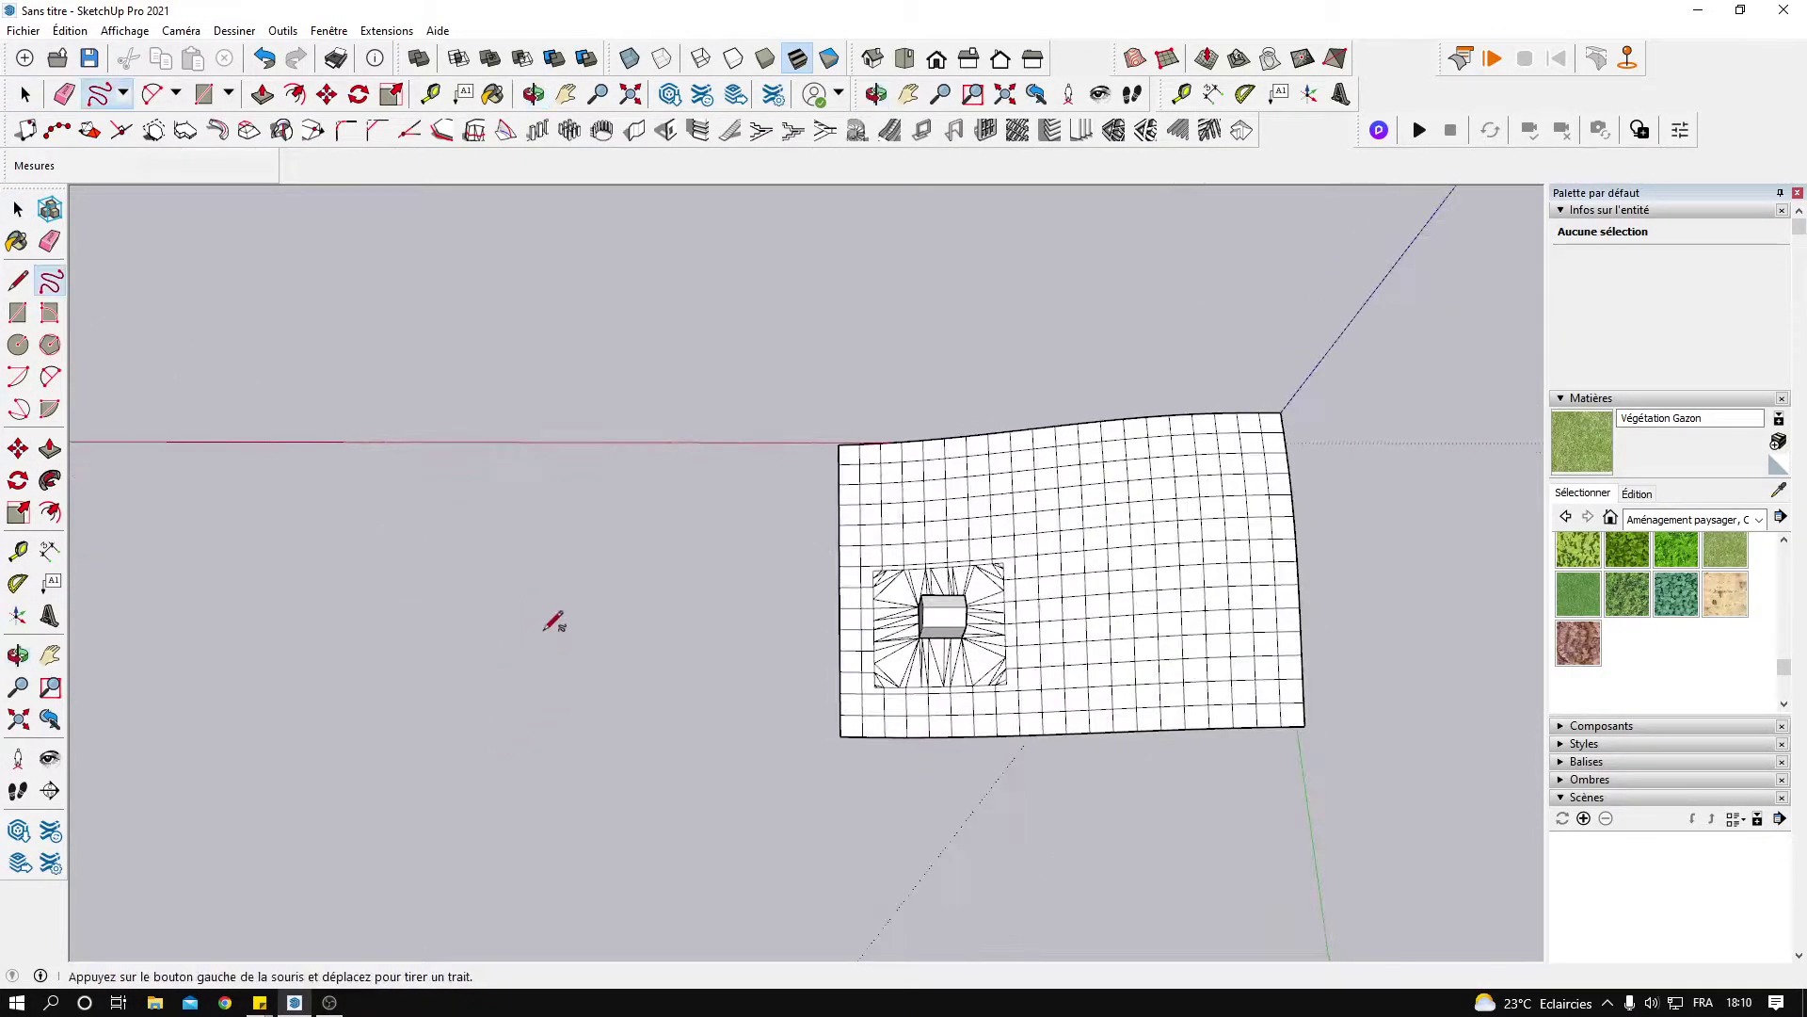
{"action": "scroll", "coordinate": [506, 624], "scroll_direction": "up", "scroll_amount": 3}
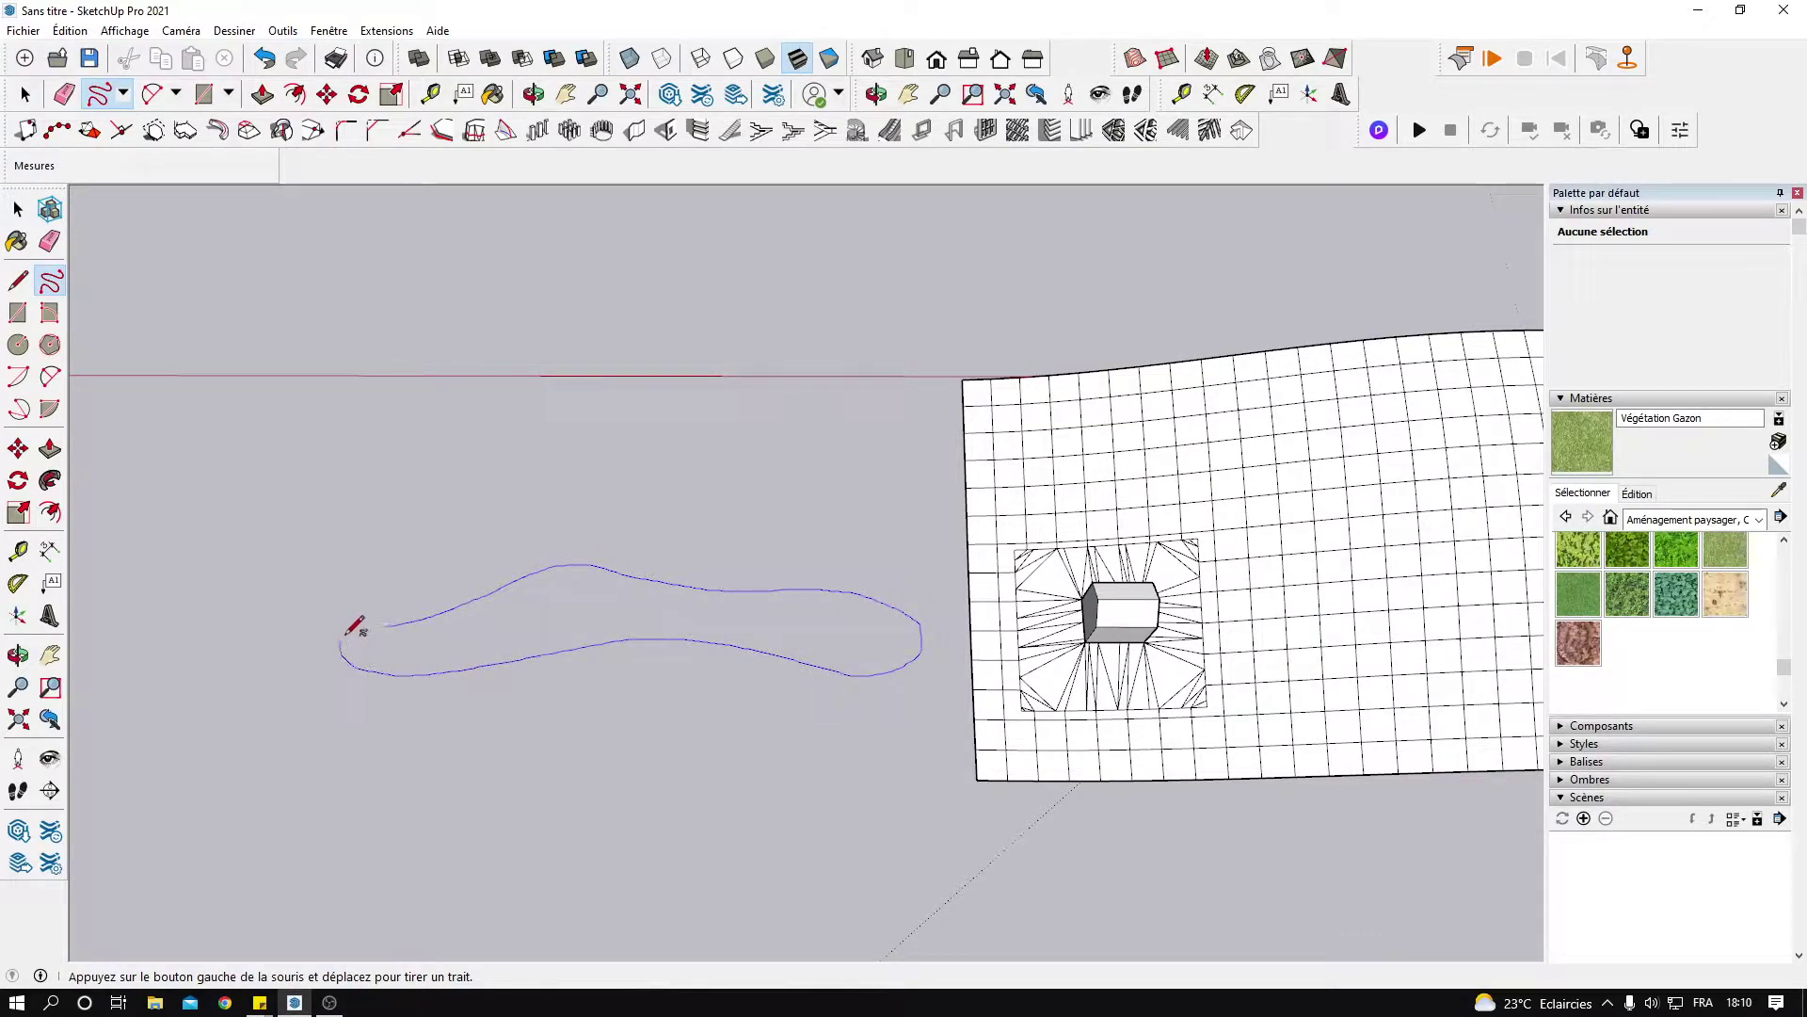
{"action": "left_click_drag", "start_coordinate": [393, 623], "coordinate": [394, 624]}
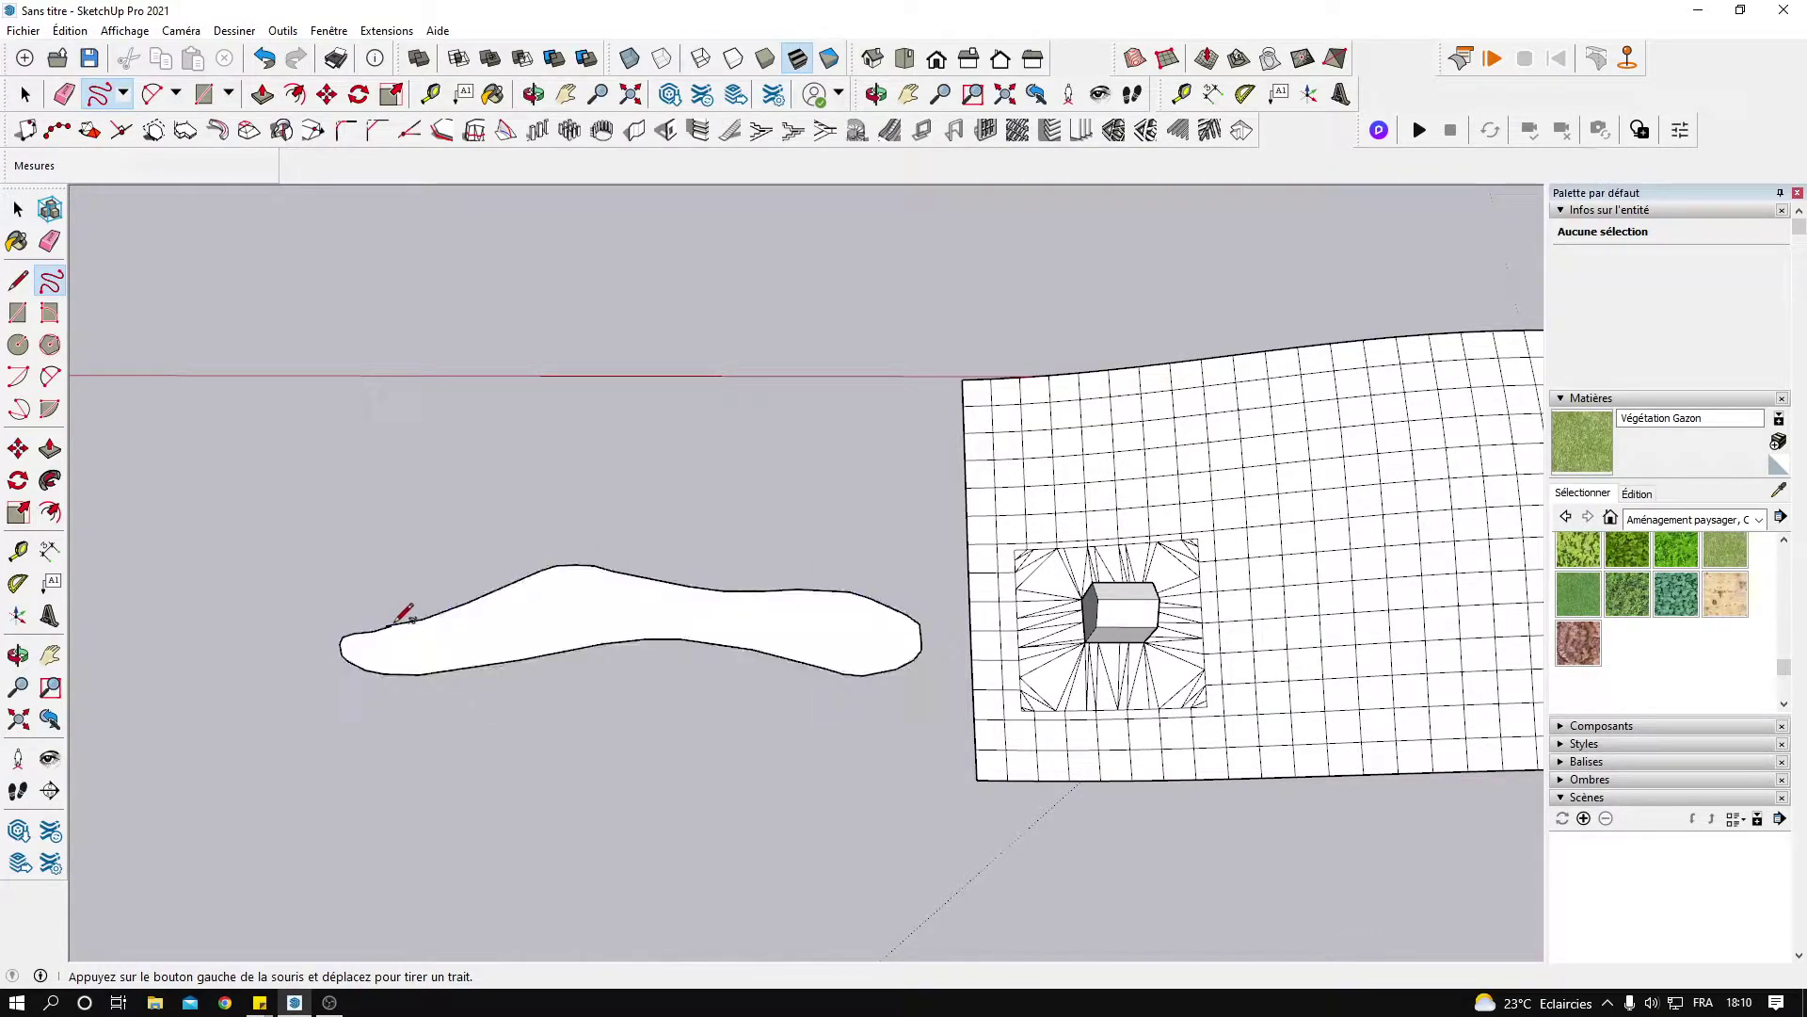
{"action": "key", "text": "space"}
{"action": "double_click", "coordinate": [513, 623]}
{"action": "right_click", "coordinate": [513, 623]}
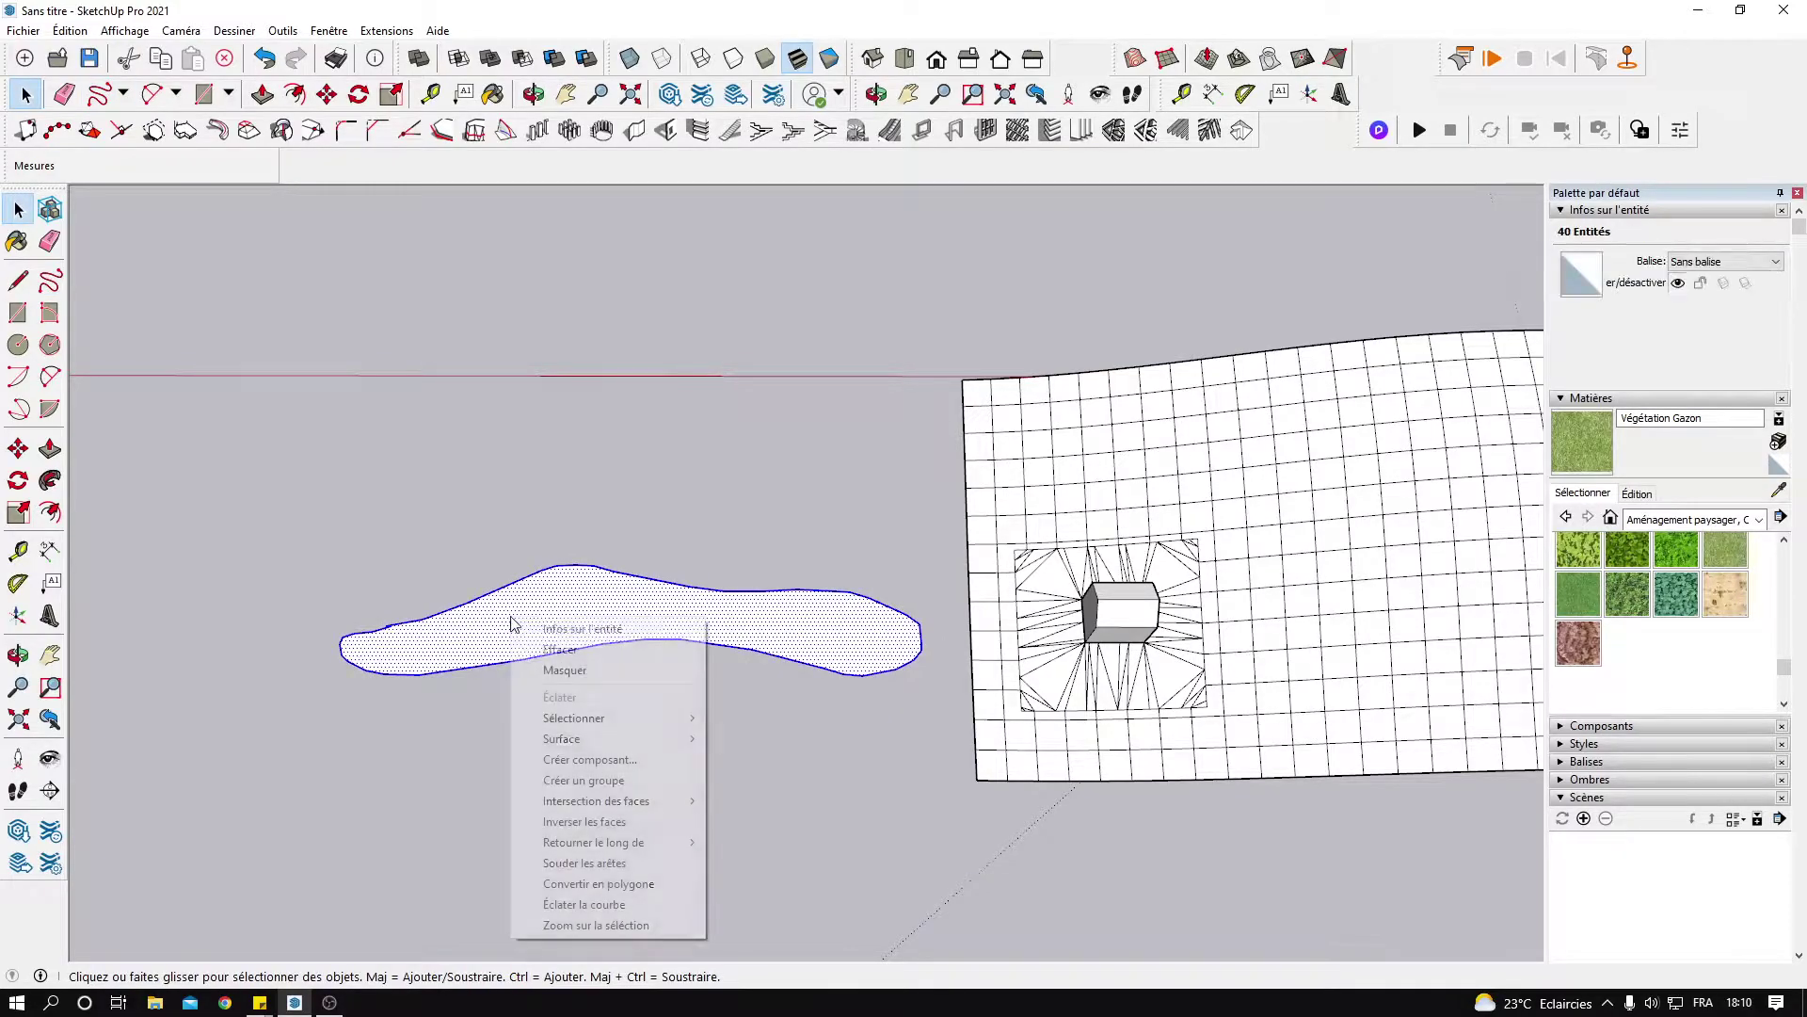
{"action": "left_click", "coordinate": [622, 794]}
Move the path group to float above the terrain, spanning its far edge, then deselect.
{"action": "key", "text": "m"}
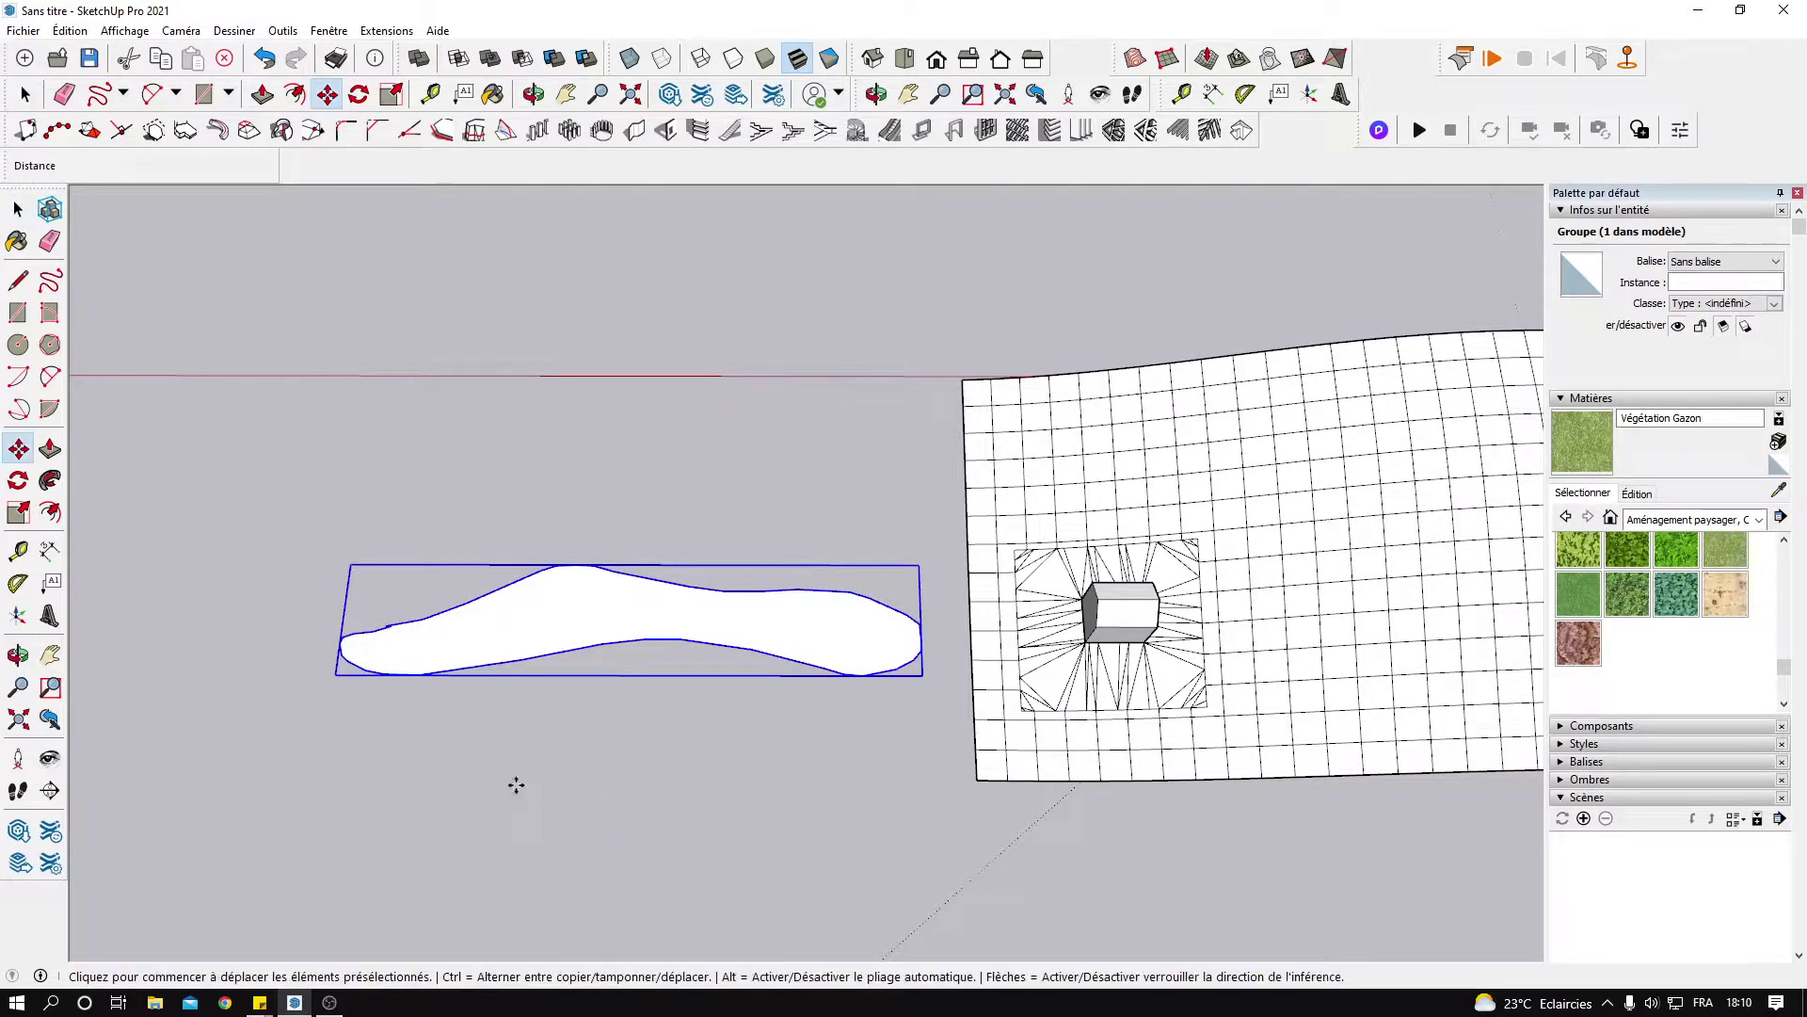
{"action": "left_click", "coordinate": [494, 761]}
{"action": "scroll", "coordinate": [892, 791], "scroll_direction": "down", "scroll_amount": 3}
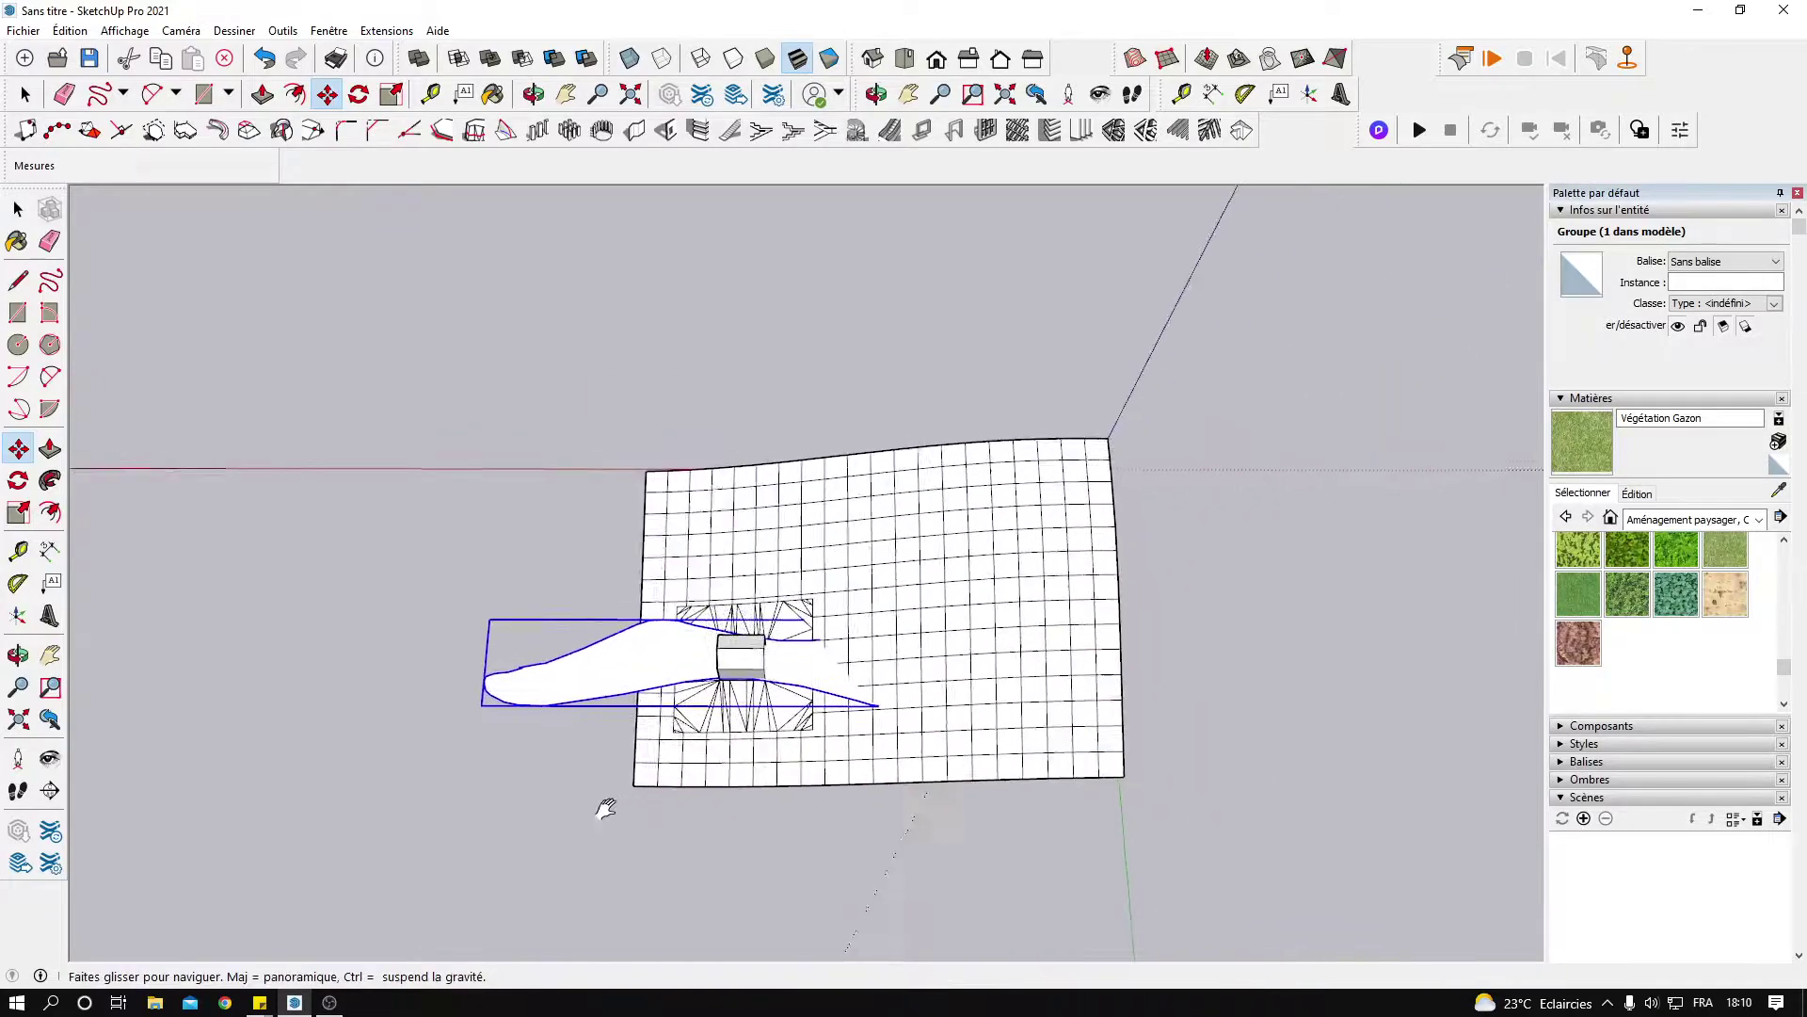
{"action": "middle_click_drag", "start_coordinate": [718, 795], "coordinate": [968, 815]}
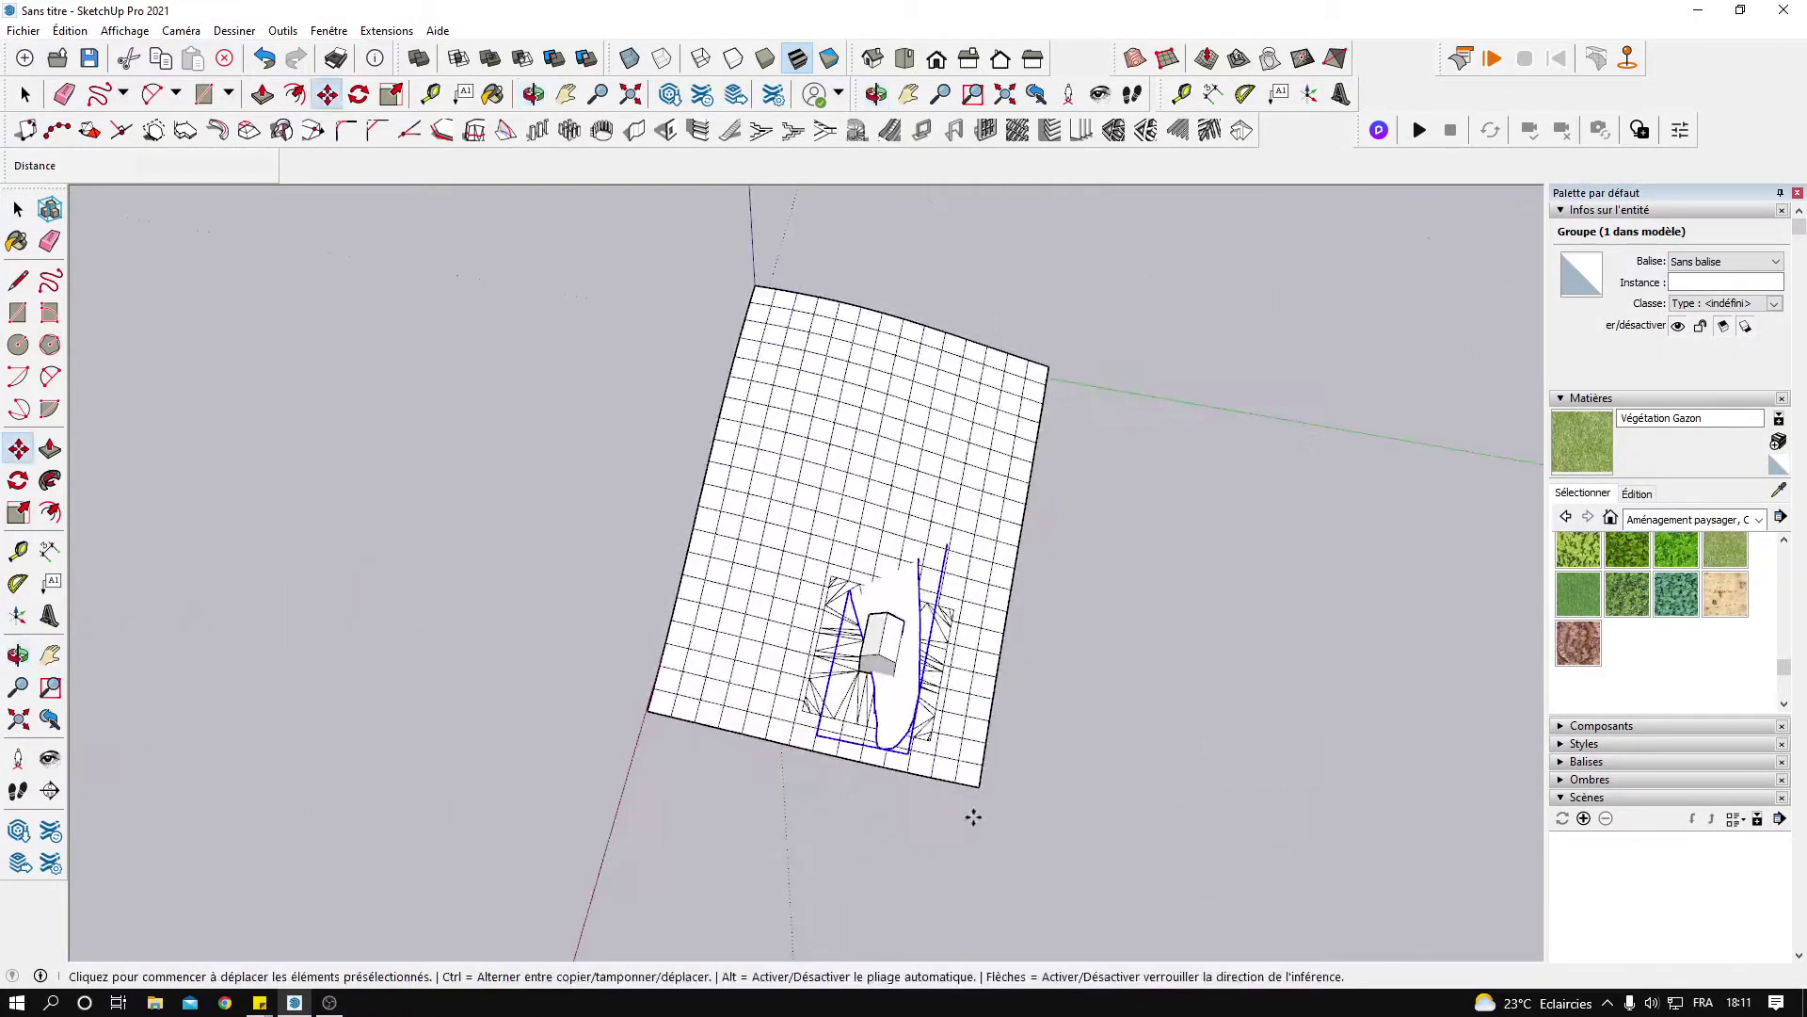
{"action": "left_click", "coordinate": [858, 806]}
{"action": "middle_click_drag", "start_coordinate": [847, 806], "coordinate": [730, 323]}
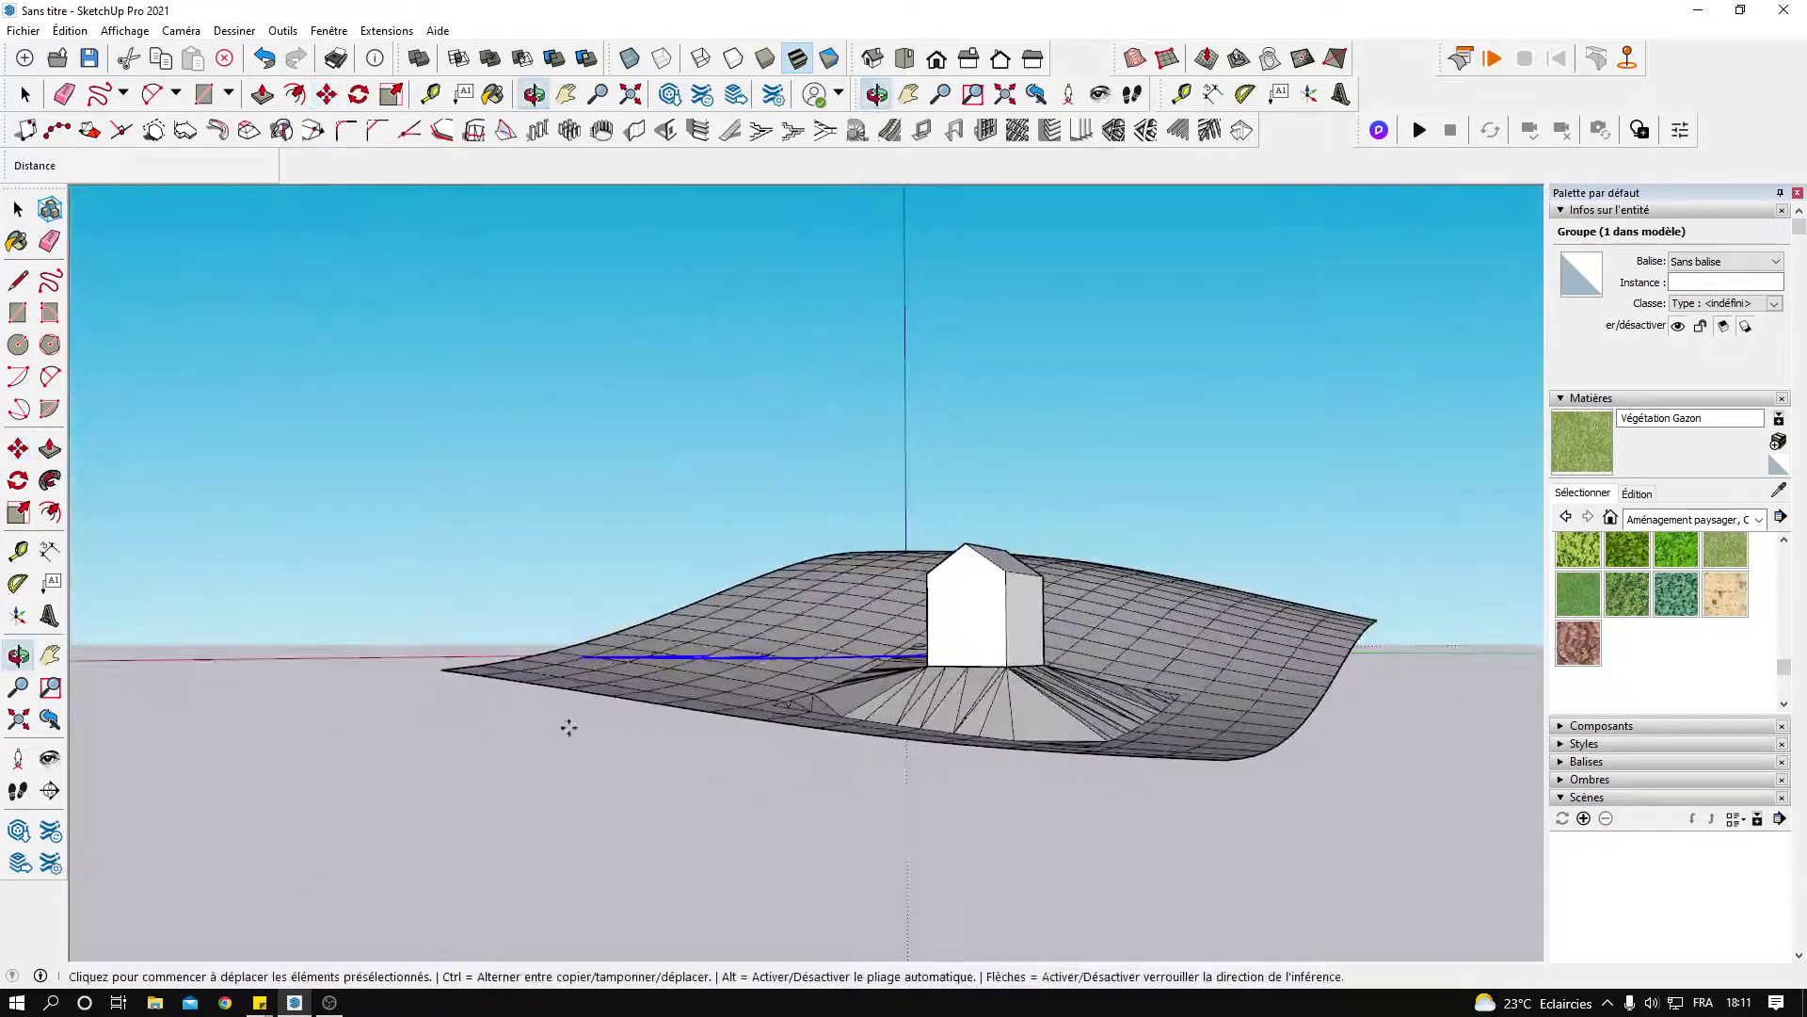
{"action": "left_click", "coordinate": [422, 767]}
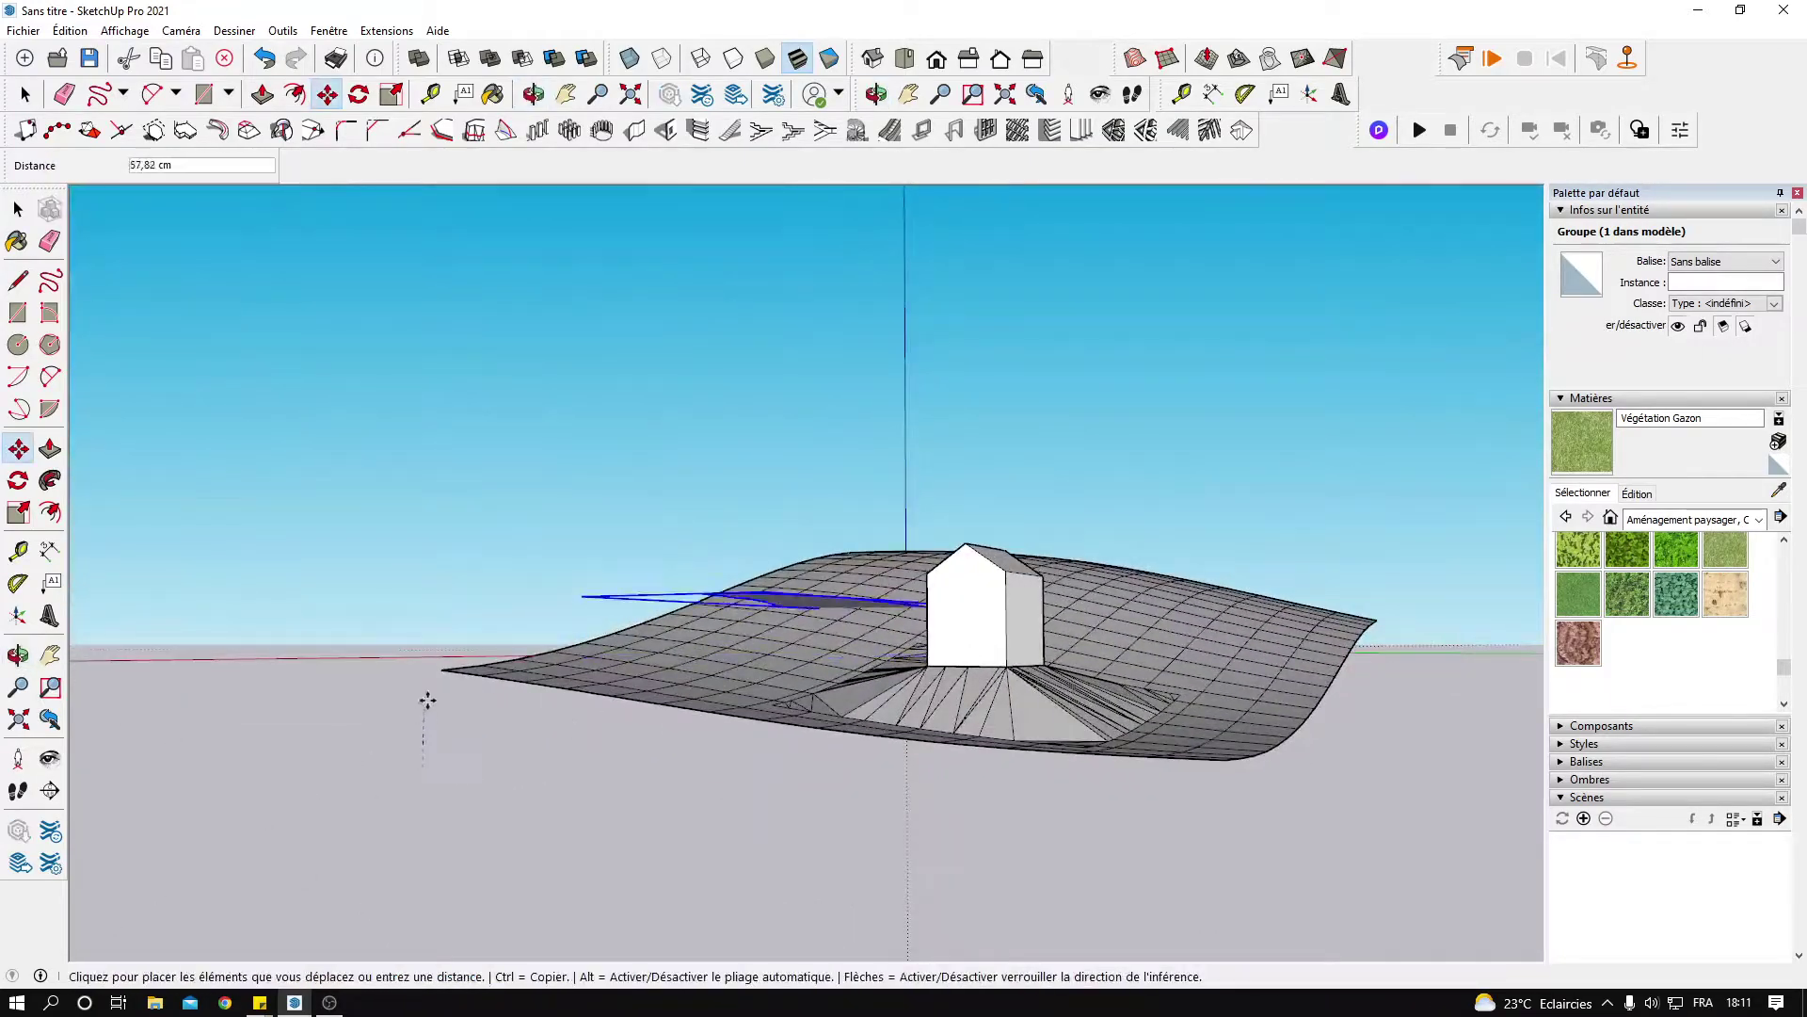
{"action": "left_click", "coordinate": [423, 480]}
{"action": "mouse_move", "coordinate": [424, 480]}
{"action": "middle_mouse_down"}
{"action": "mouse_move", "coordinate": [808, 648]}
{"action": "mouse_move", "coordinate": [728, 718]}
{"action": "mouse_move", "coordinate": [554, 496]}
{"action": "middle_mouse_up"}
{"action": "key", "text": "space"}
{"action": "left_click", "coordinate": [466, 525]}
{"action": "middle_click_drag", "start_coordinate": [786, 362], "coordinate": [901, 247]}
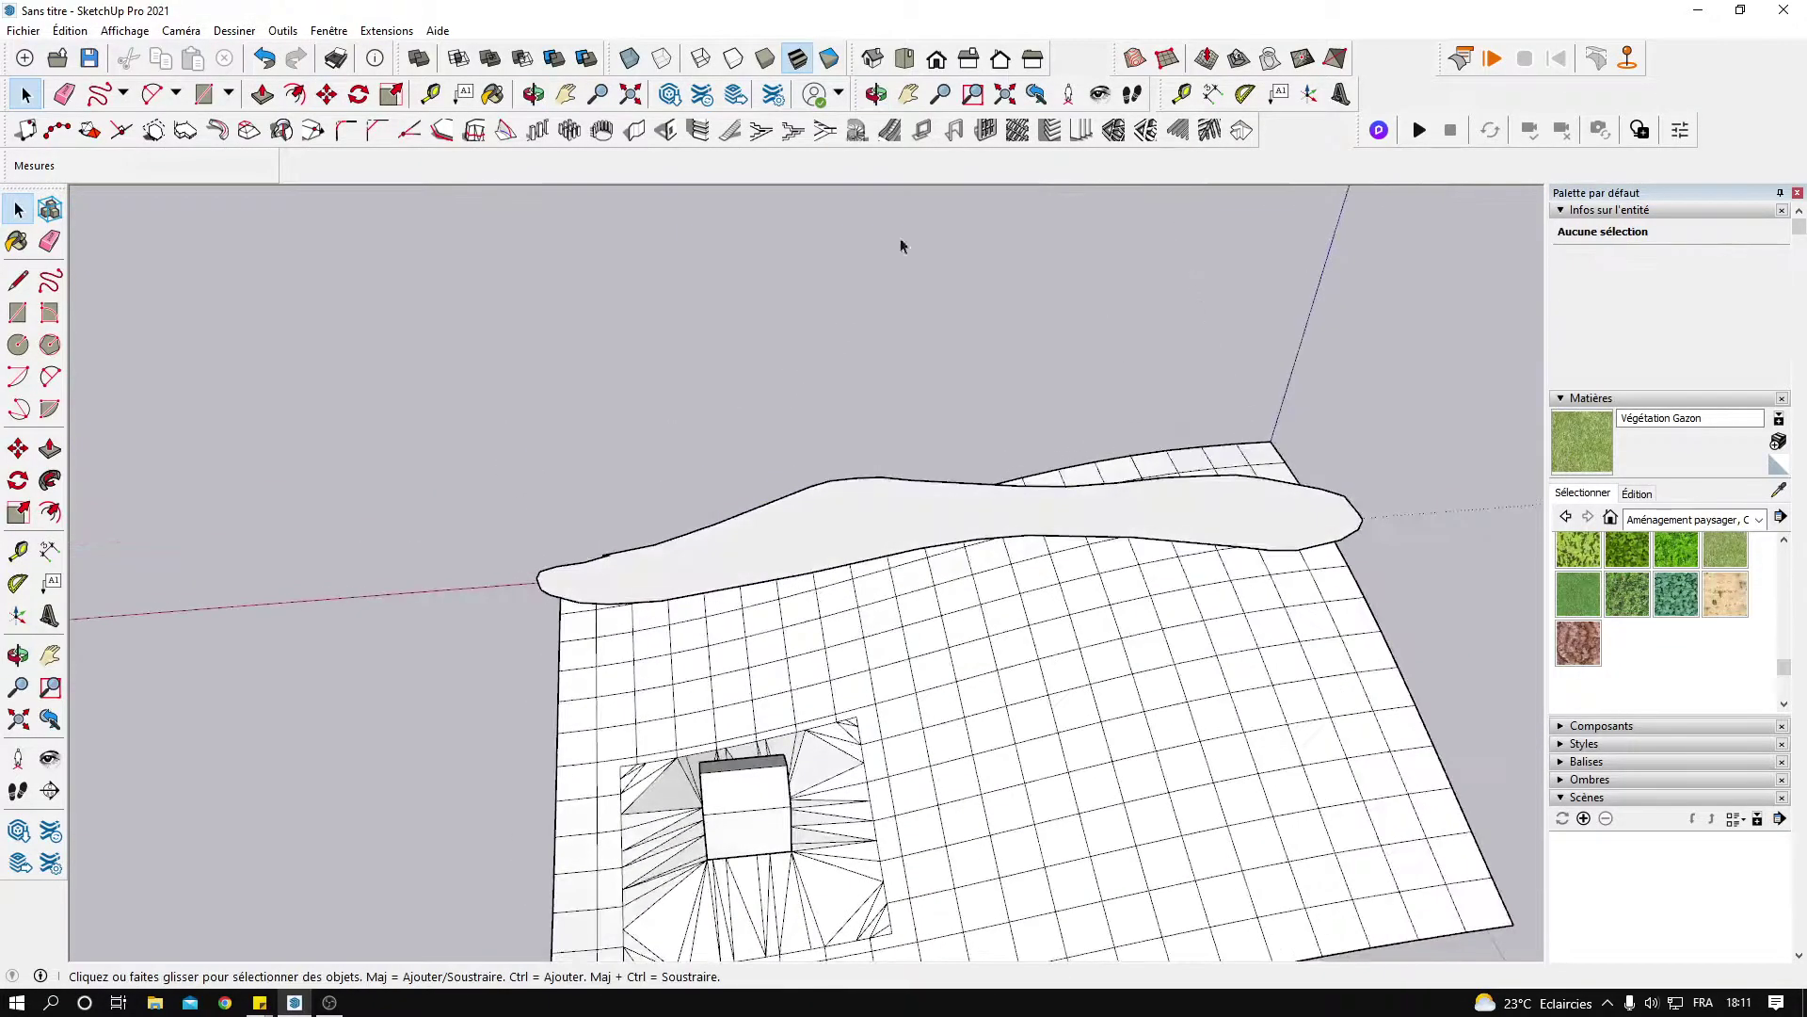
Drape (Projeter) the path shape onto the terrain mesh.
{"action": "left_click", "coordinate": [1270, 61]}
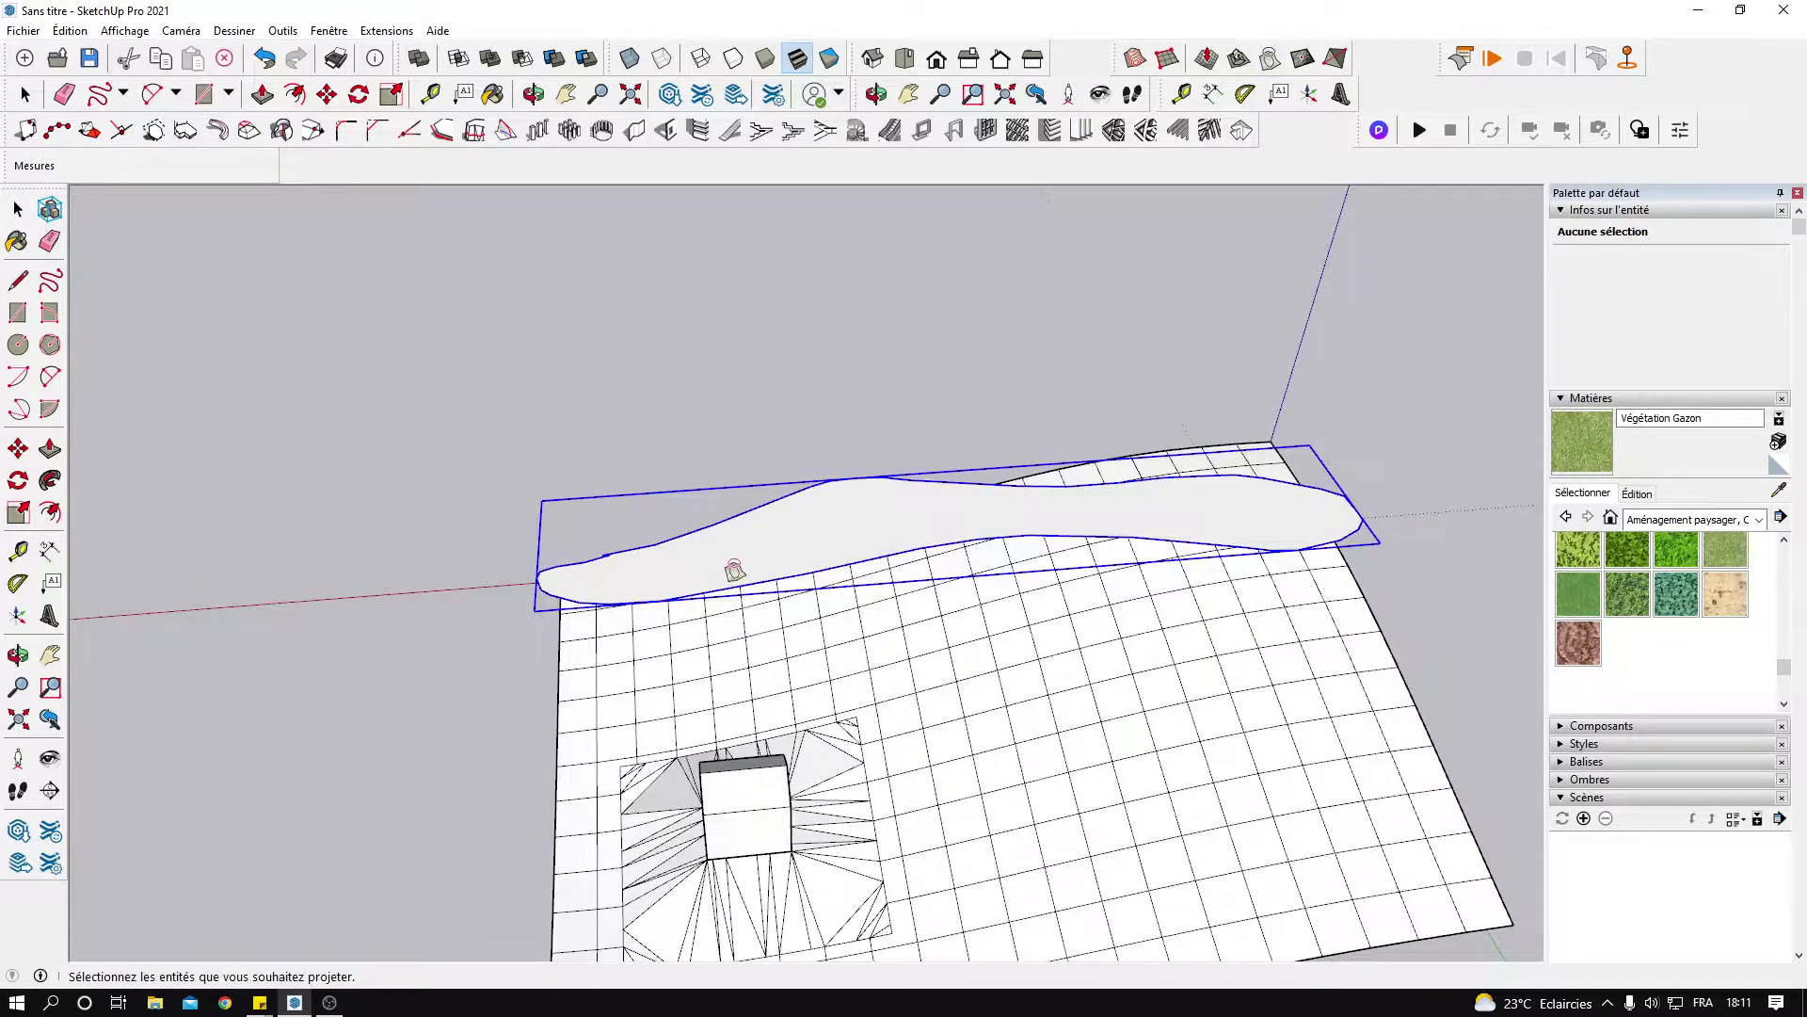
{"action": "left_click", "coordinate": [731, 565]}
{"action": "middle_click_drag", "start_coordinate": [730, 565], "coordinate": [756, 550]}
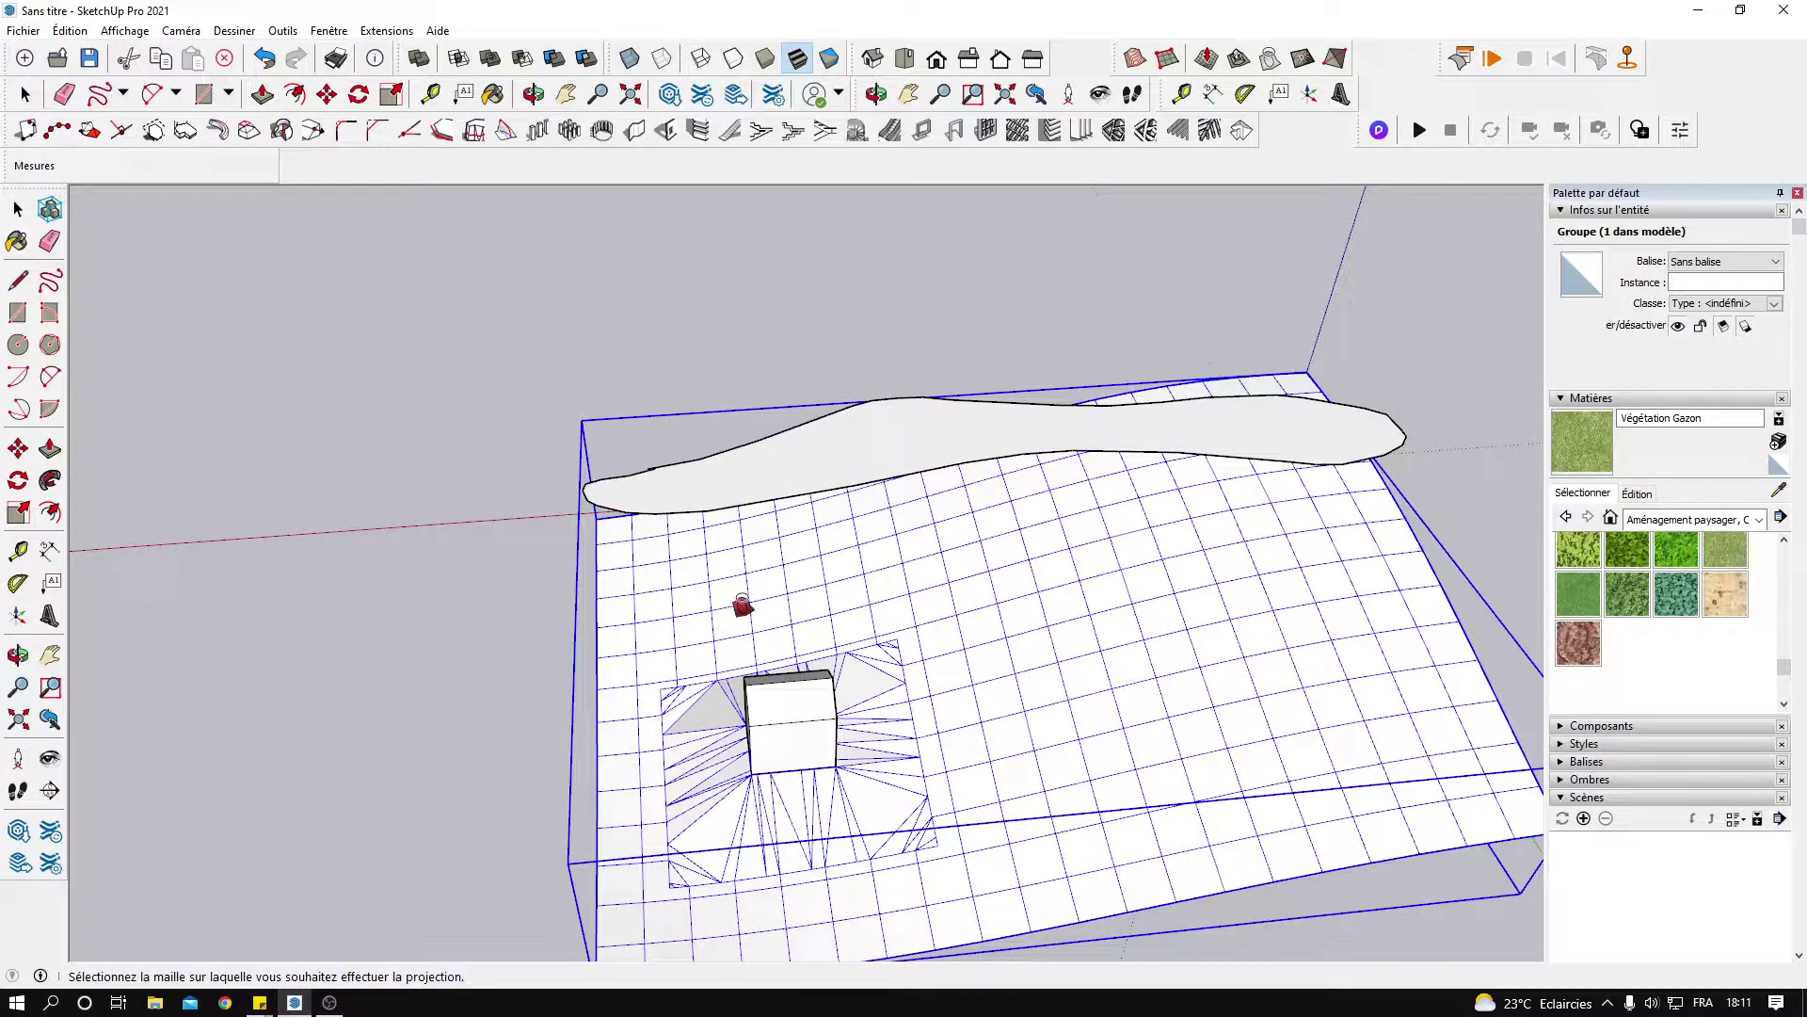
{"action": "left_click", "coordinate": [743, 605]}
{"action": "mouse_move", "coordinate": [956, 610]}
{"action": "middle_mouse_down"}
{"action": "mouse_move", "coordinate": [829, 716]}
{"action": "mouse_move", "coordinate": [894, 583]}
{"action": "mouse_move", "coordinate": [859, 593]}
{"action": "middle_mouse_up"}
Delete the floating flat path shape and select the terrain group.
{"action": "key", "text": "space"}
{"action": "middle_click_drag", "start_coordinate": [667, 674], "coordinate": [791, 585]}
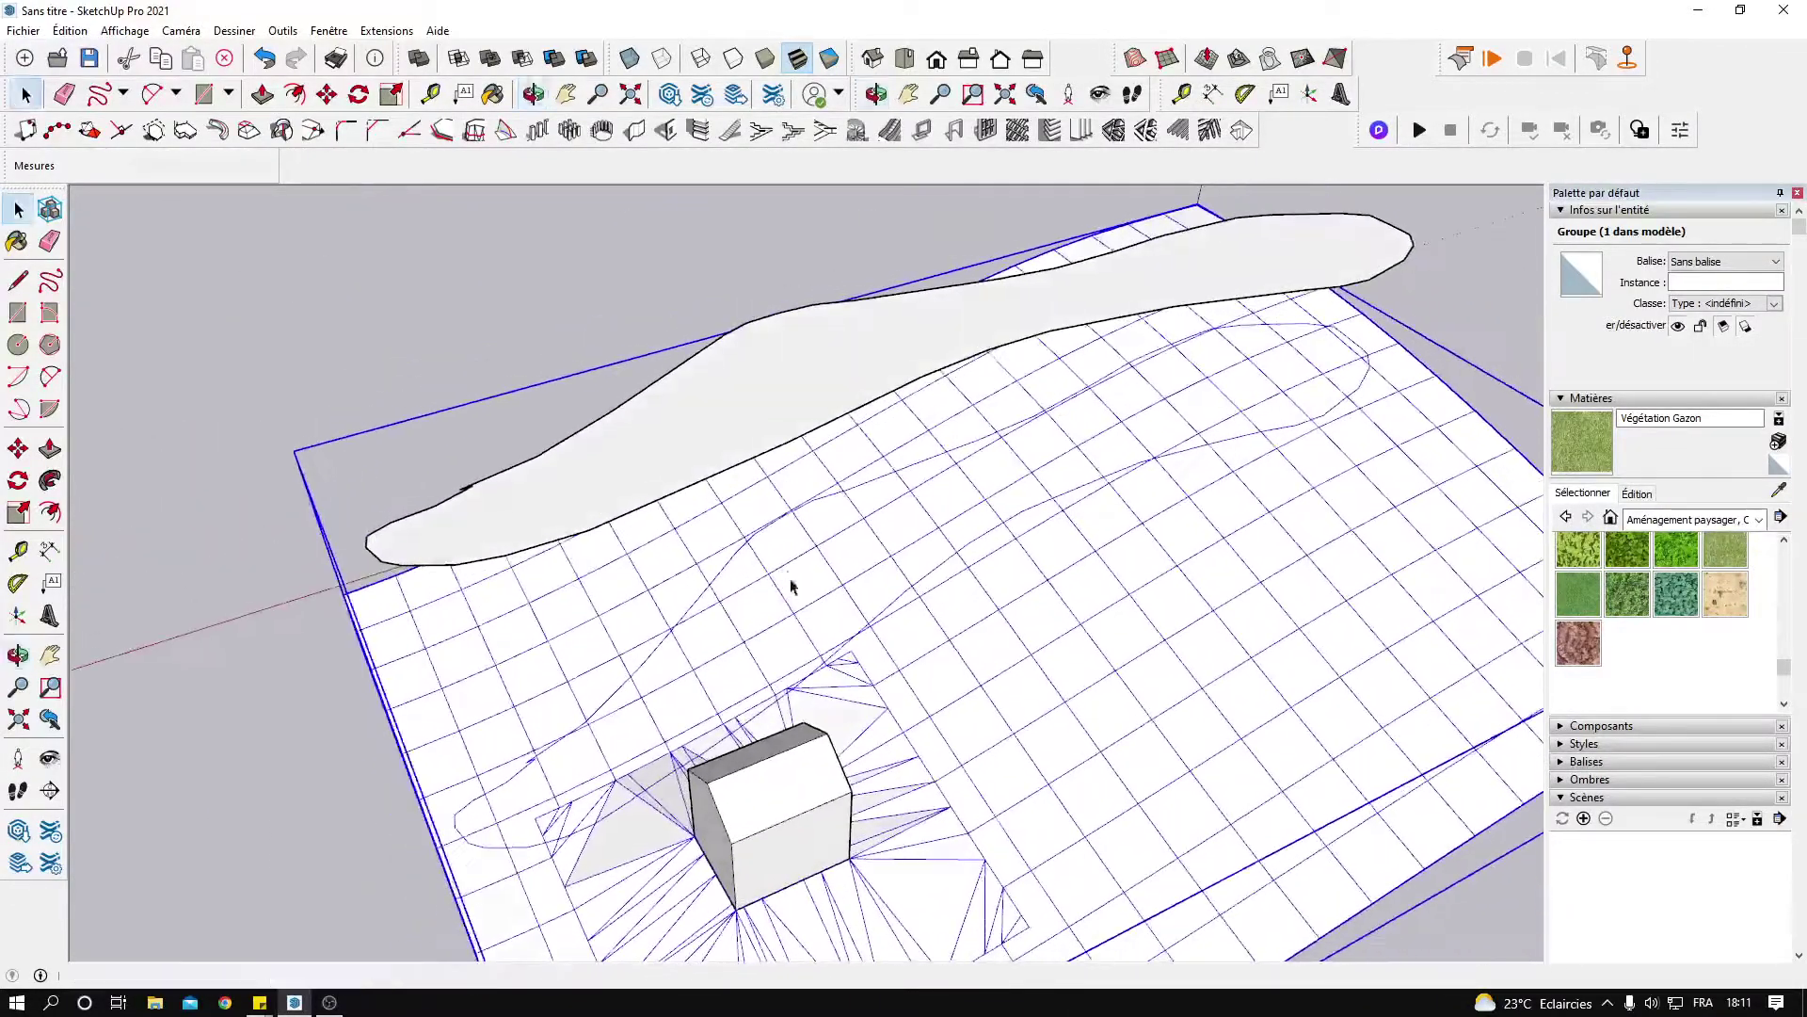
{"action": "left_click", "coordinate": [703, 437]}
{"action": "key", "text": "Delete"}
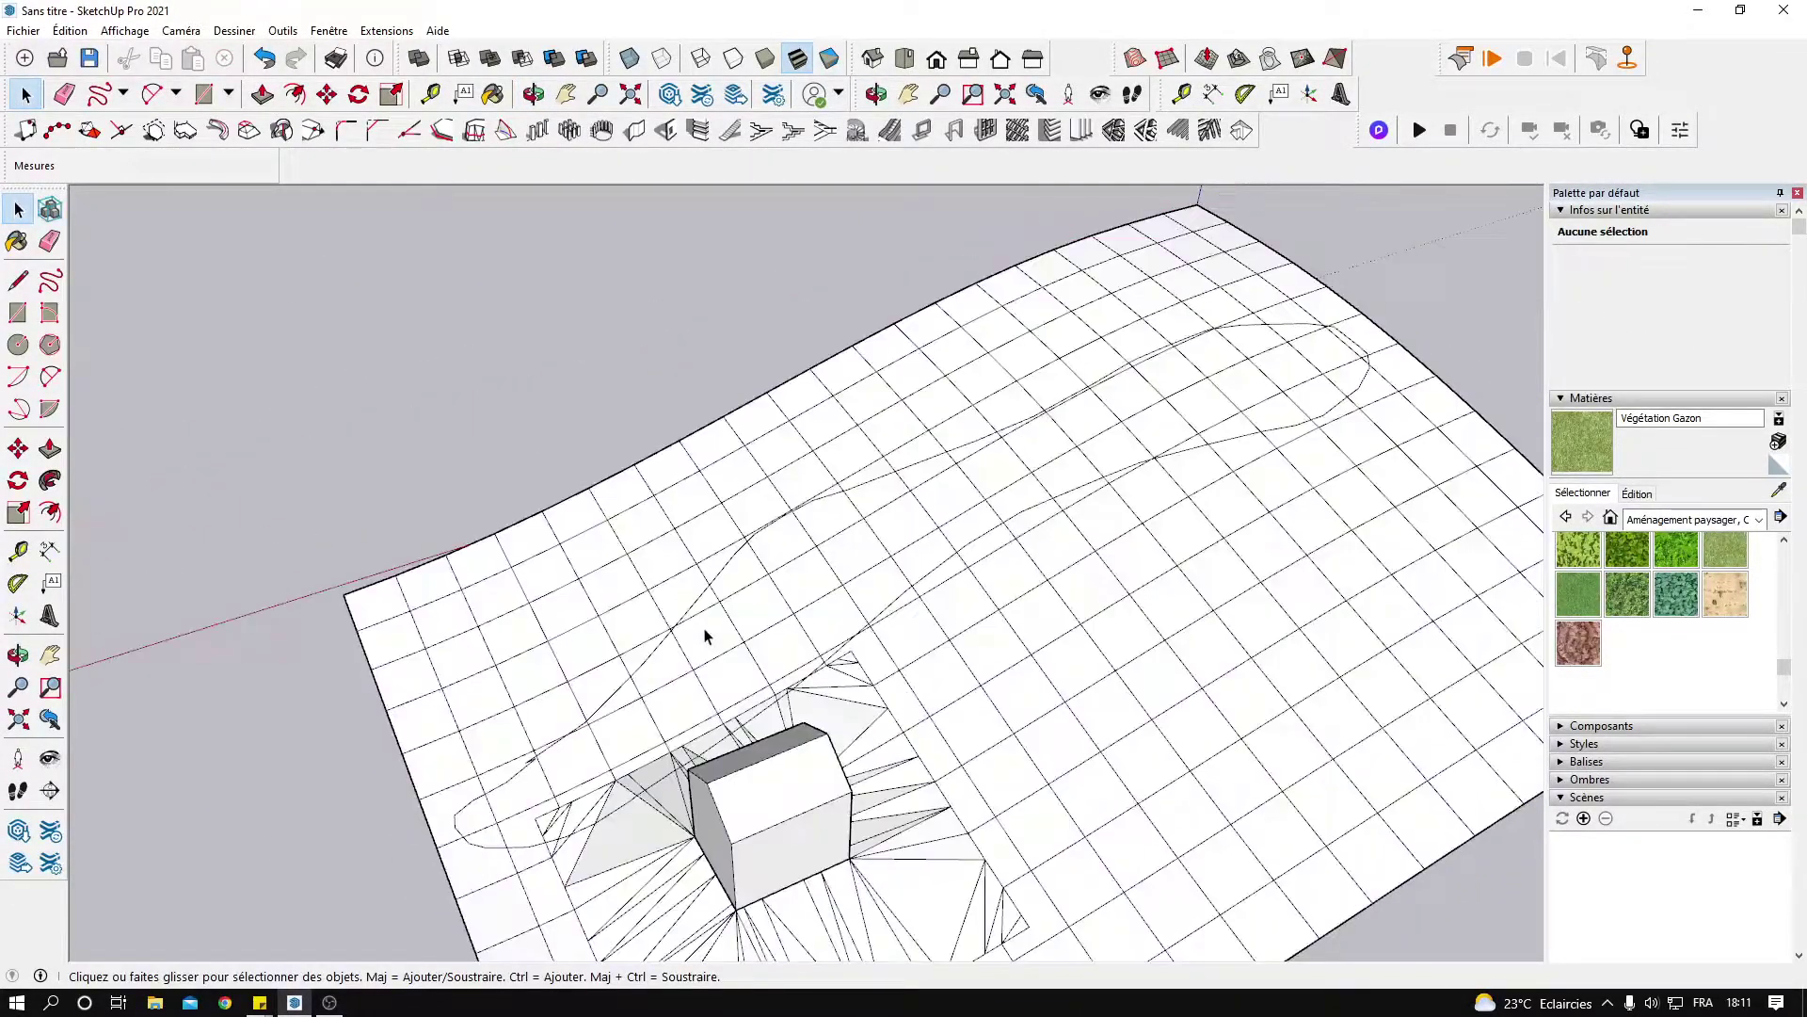
{"action": "mouse_move", "coordinate": [854, 668]}
{"action": "middle_mouse_down"}
{"action": "mouse_move", "coordinate": [791, 669]}
{"action": "mouse_move", "coordinate": [782, 528]}
{"action": "mouse_move", "coordinate": [1151, 446]}
{"action": "middle_mouse_up"}
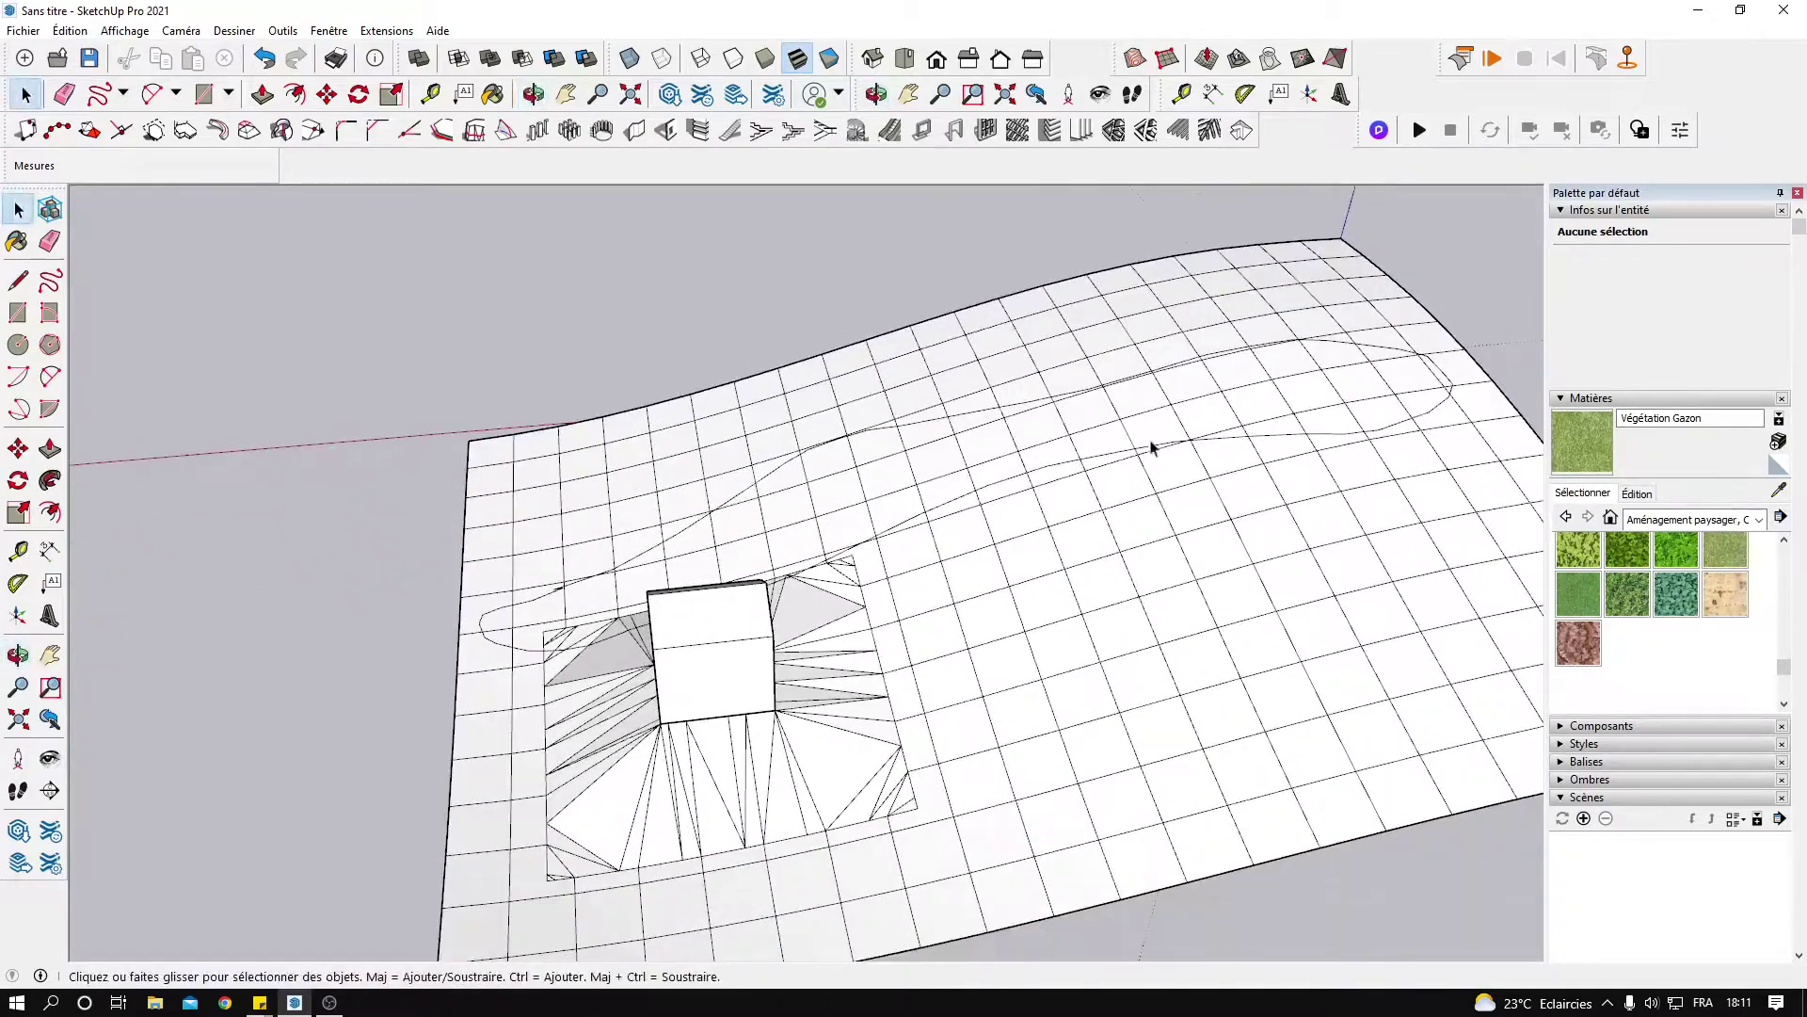
{"action": "left_click", "coordinate": [1578, 465]}
{"action": "key", "text": "space"}
{"action": "mouse_move", "coordinate": [787, 481]}
{"action": "middle_mouse_down"}
{"action": "mouse_move", "coordinate": [783, 513]}
{"action": "mouse_move", "coordinate": [853, 447]}
{"action": "mouse_move", "coordinate": [806, 496]}
{"action": "middle_mouse_up"}
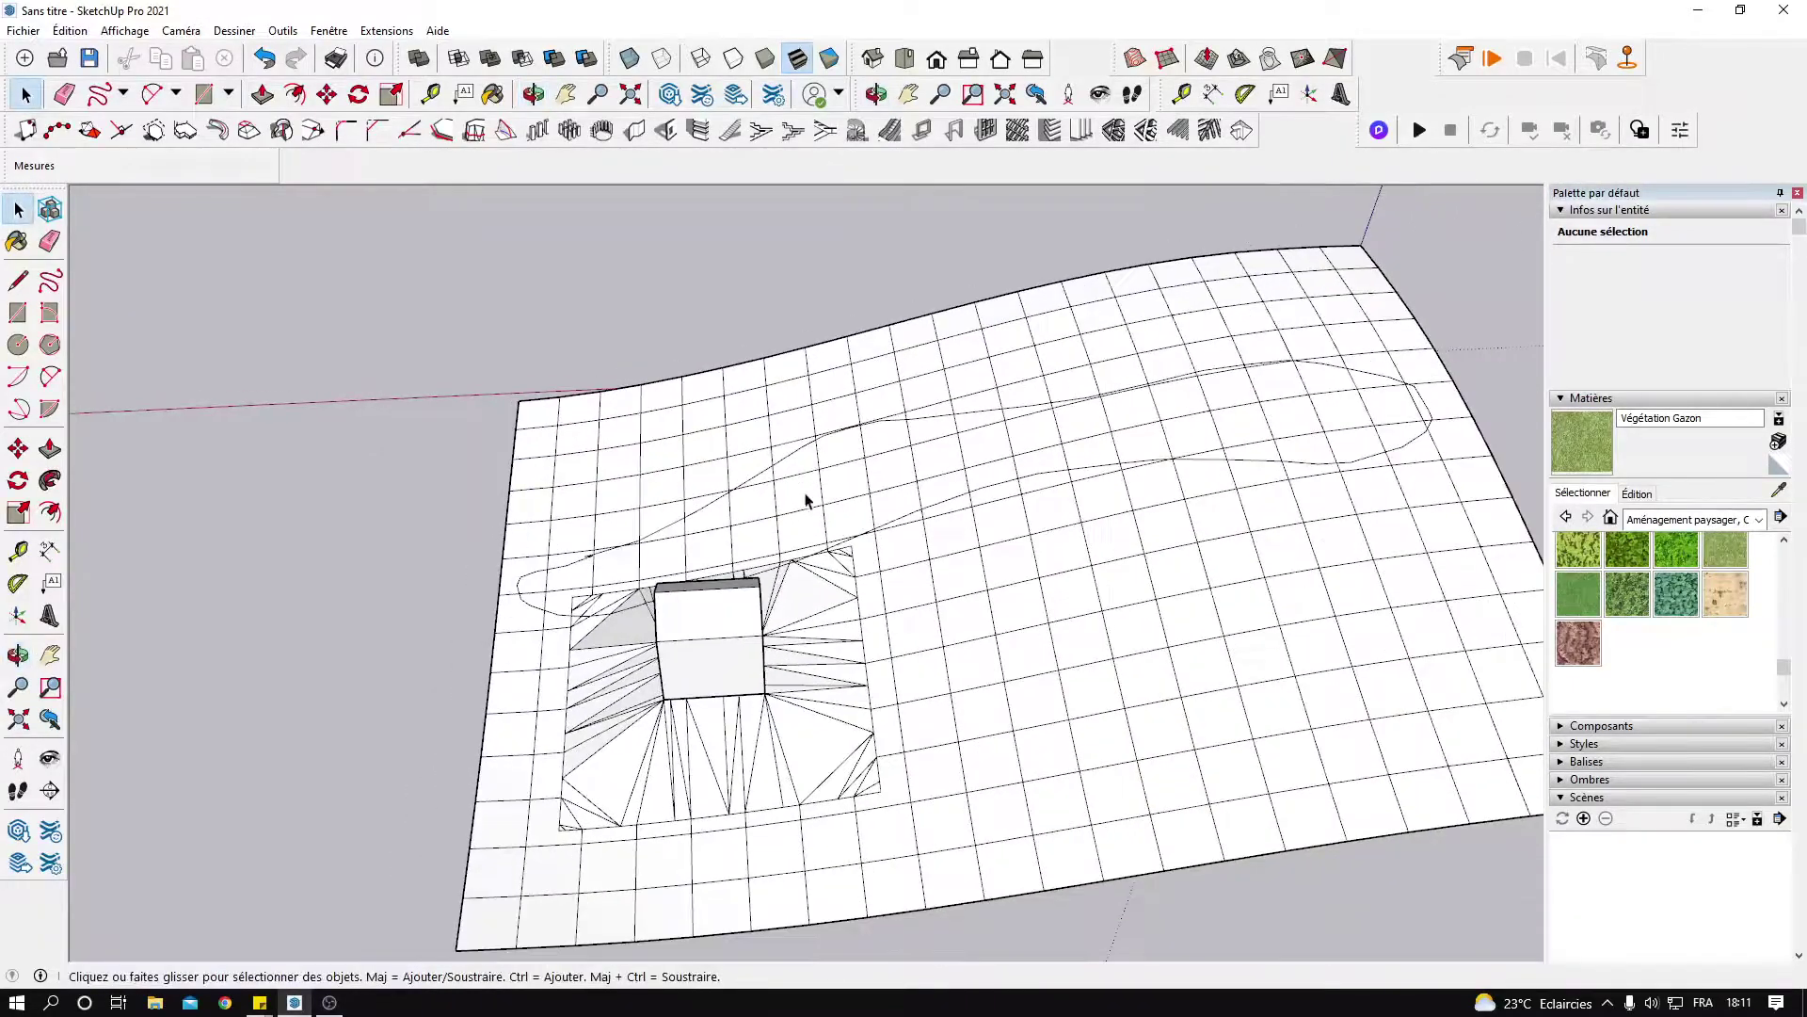
{"action": "left_click", "coordinate": [929, 674]}
Paint the whole terrain with Végétation Gazon grass.
{"action": "triple_click", "coordinate": [927, 672]}
{"action": "key", "text": "b"}
{"action": "left_click", "coordinate": [930, 658]}
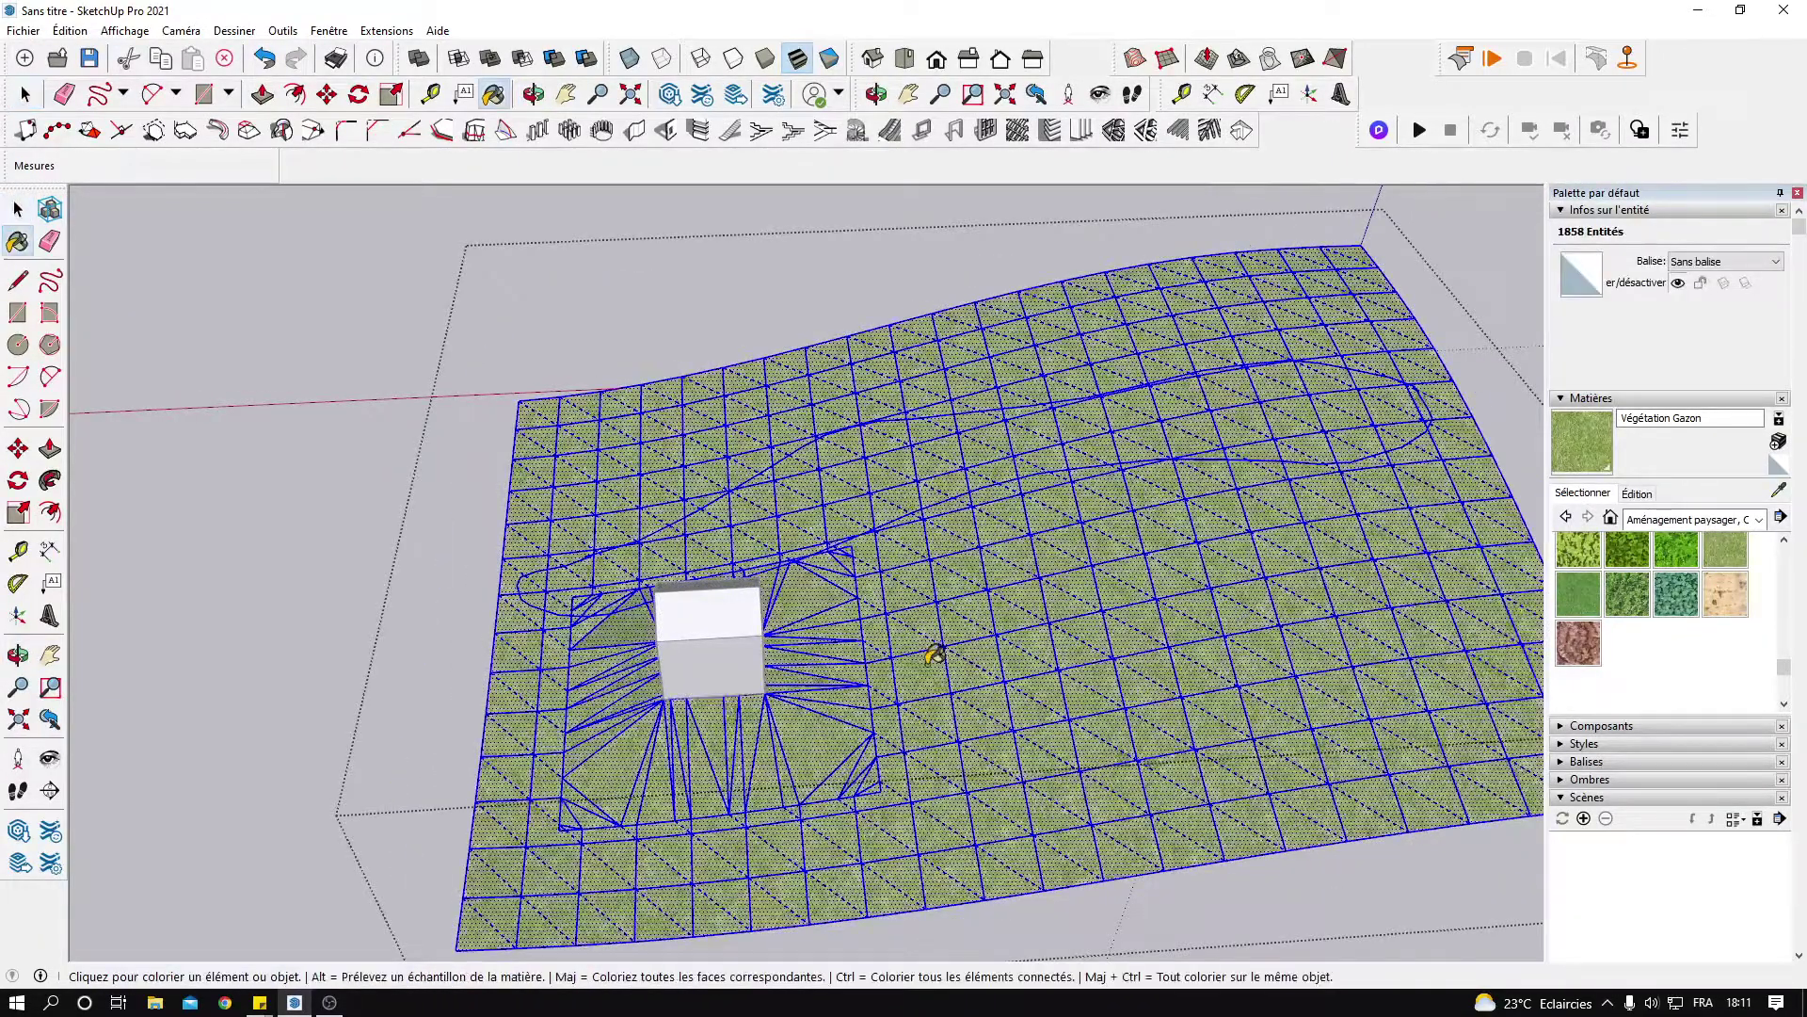
Paint the left and middle path faces with Végétation écorce d'érable bark.
{"action": "left_click", "coordinate": [1725, 594]}
{"action": "key", "text": "space"}
{"action": "scroll", "coordinate": [560, 594], "scroll_direction": "up", "scroll_amount": 5}
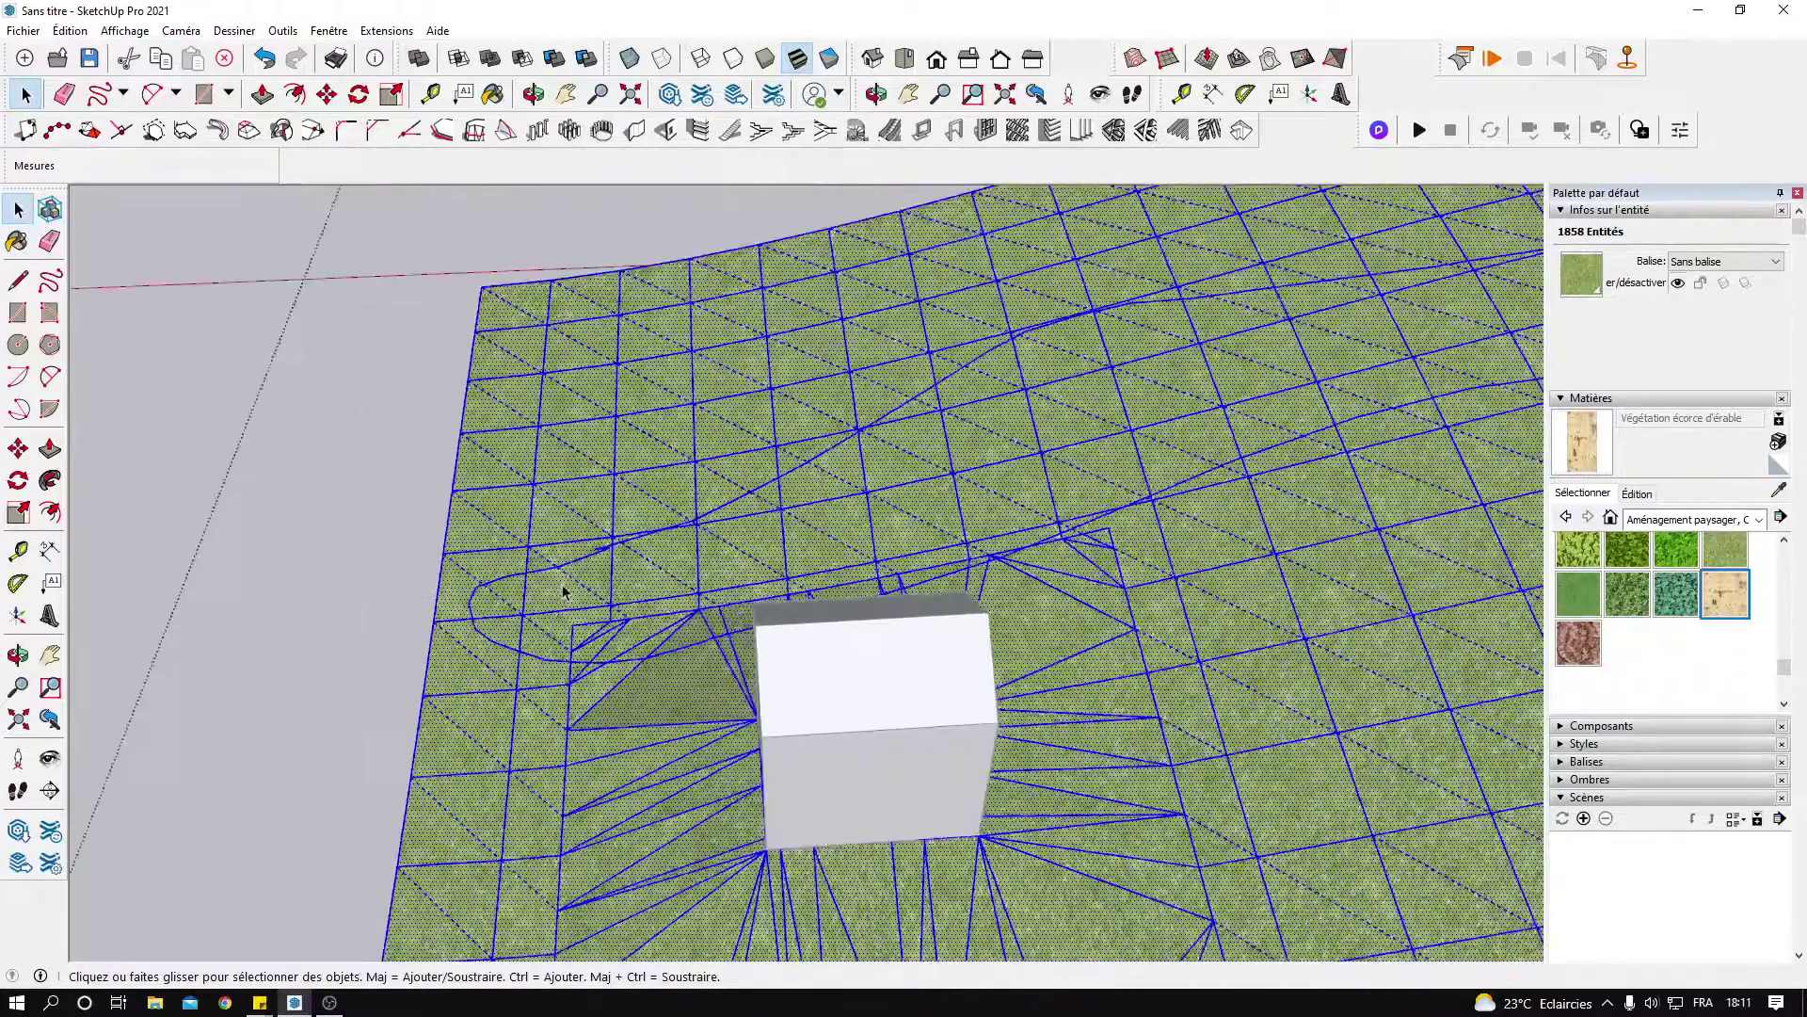
{"action": "left_click", "coordinate": [559, 601]}
{"action": "key", "text": "b"}
{"action": "left_click", "coordinate": [546, 588]}
{"action": "left_click", "coordinate": [518, 617]}
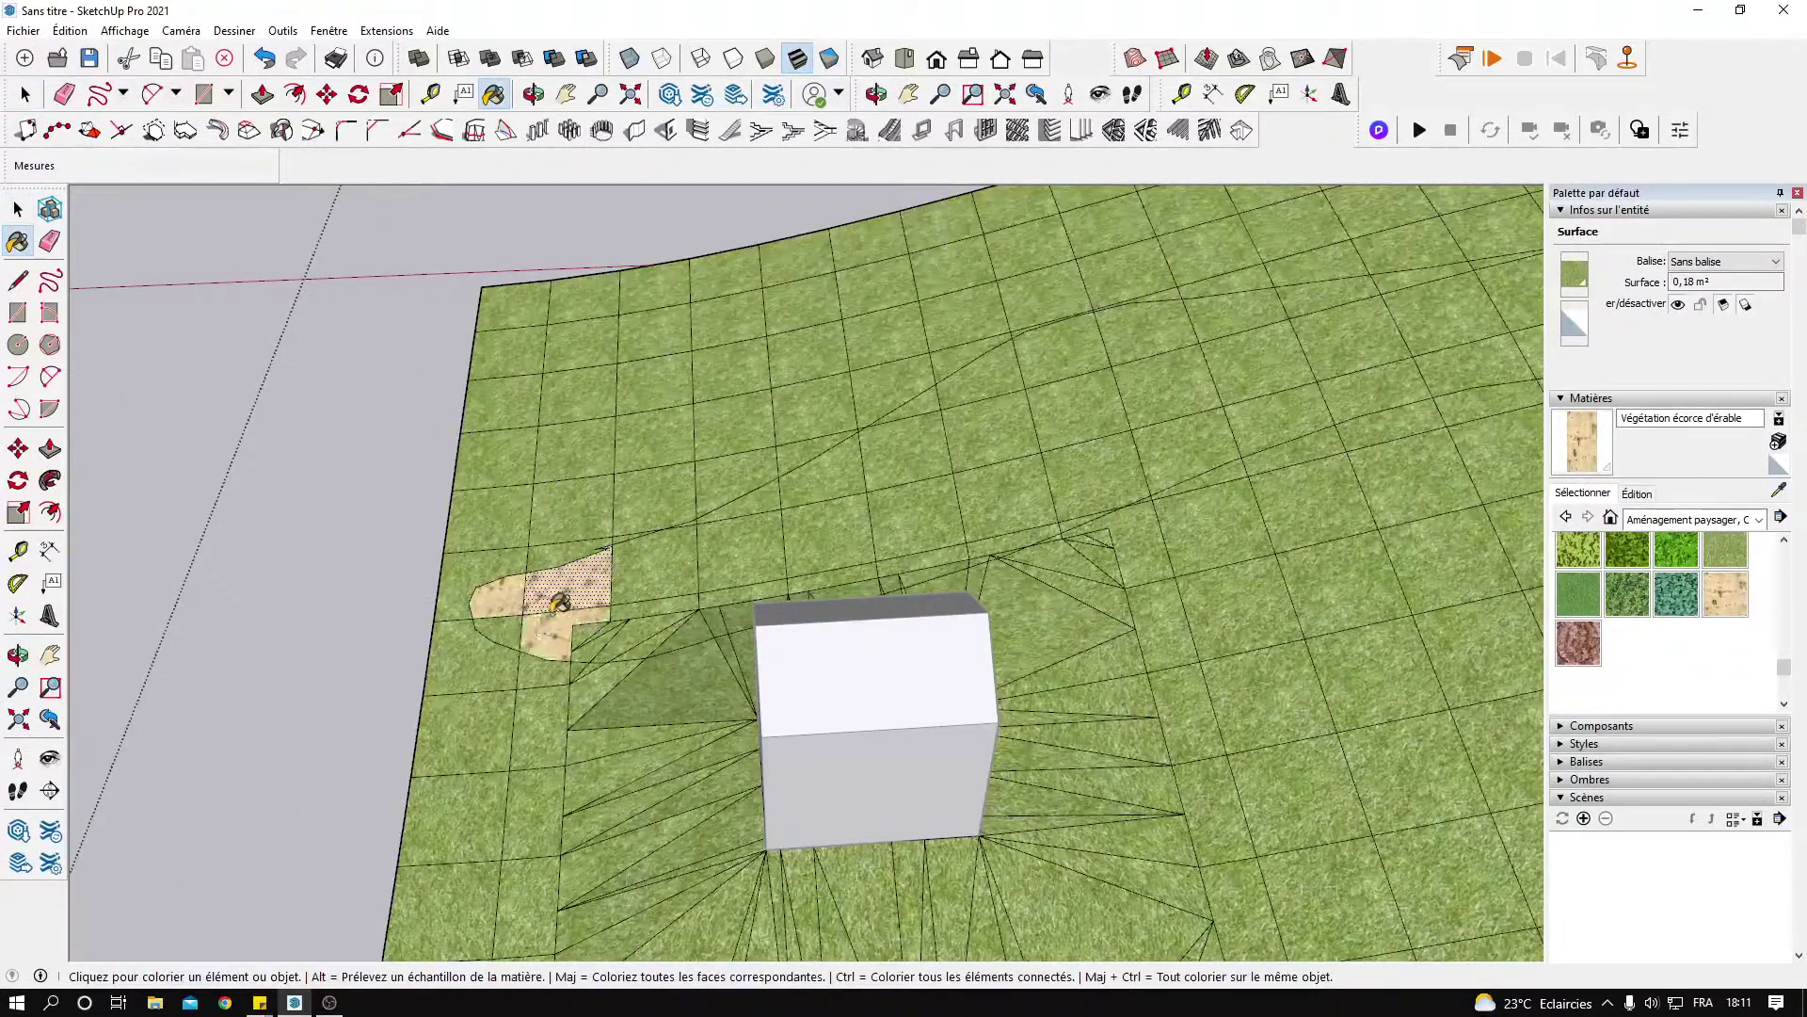
{"action": "left_click", "coordinate": [654, 560]}
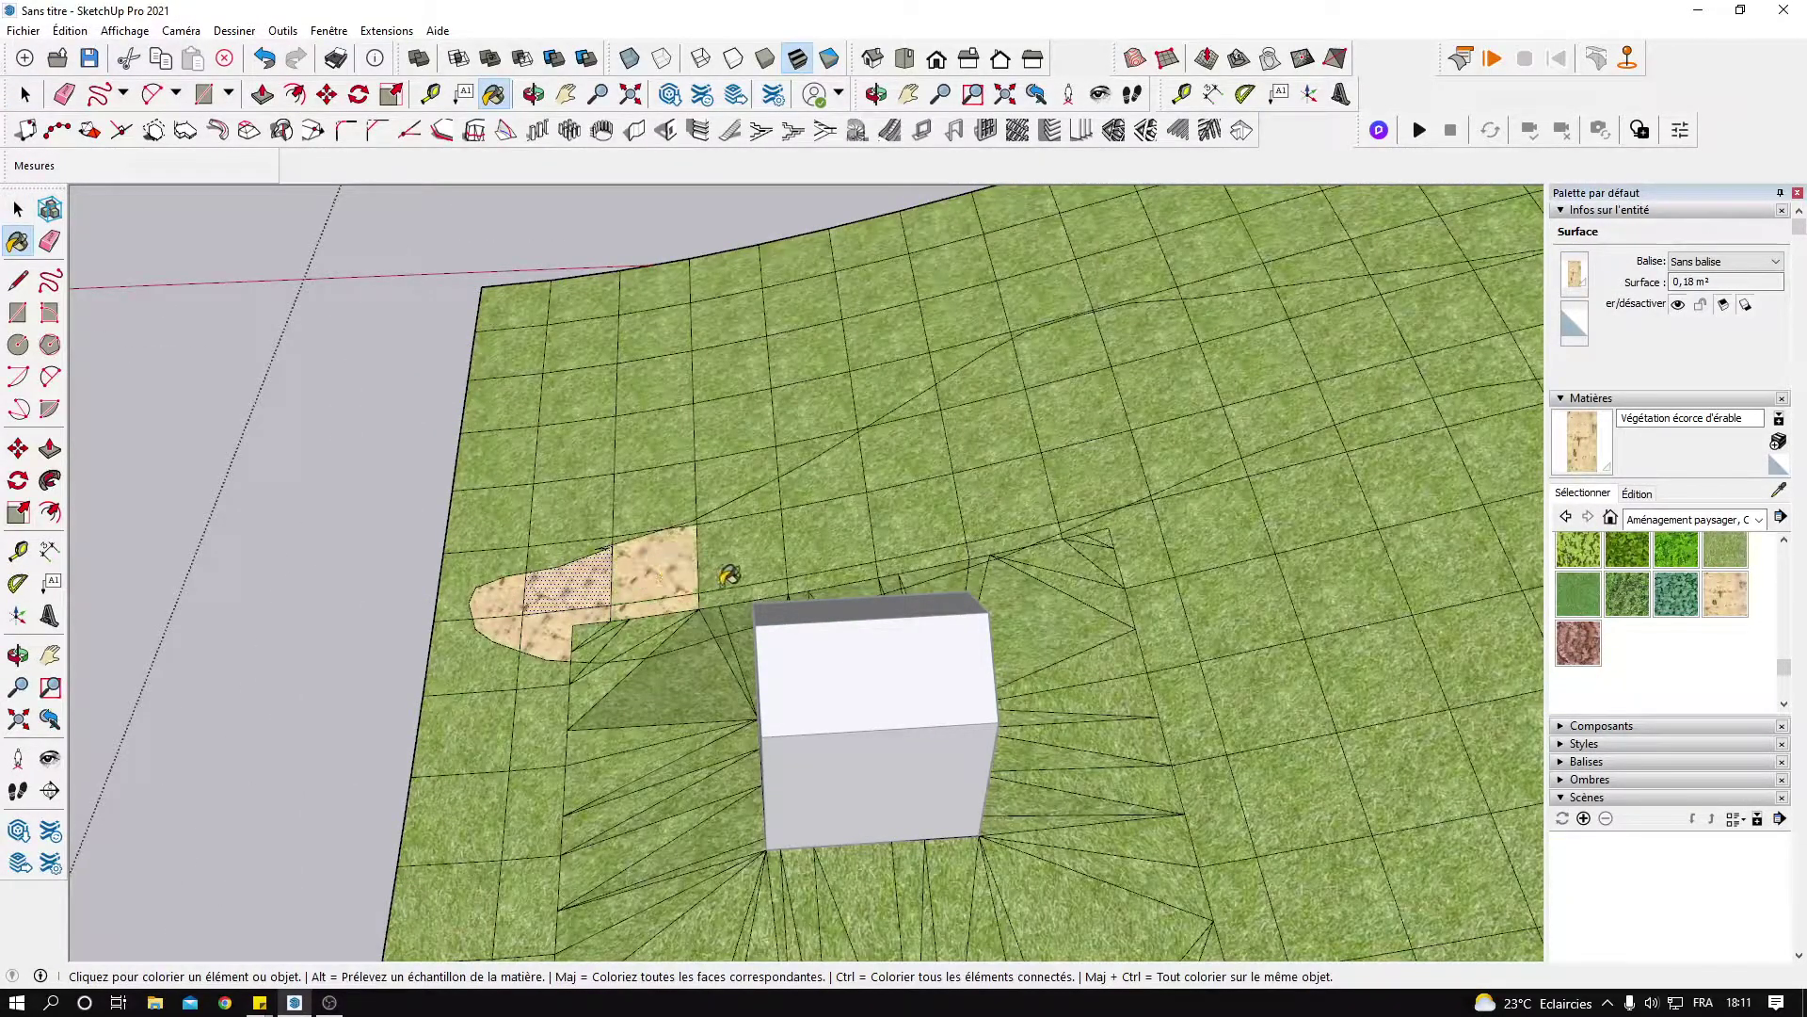
{"action": "left_click", "coordinate": [758, 539]}
{"action": "left_click", "coordinate": [841, 554]}
{"action": "left_click", "coordinate": [794, 490]}
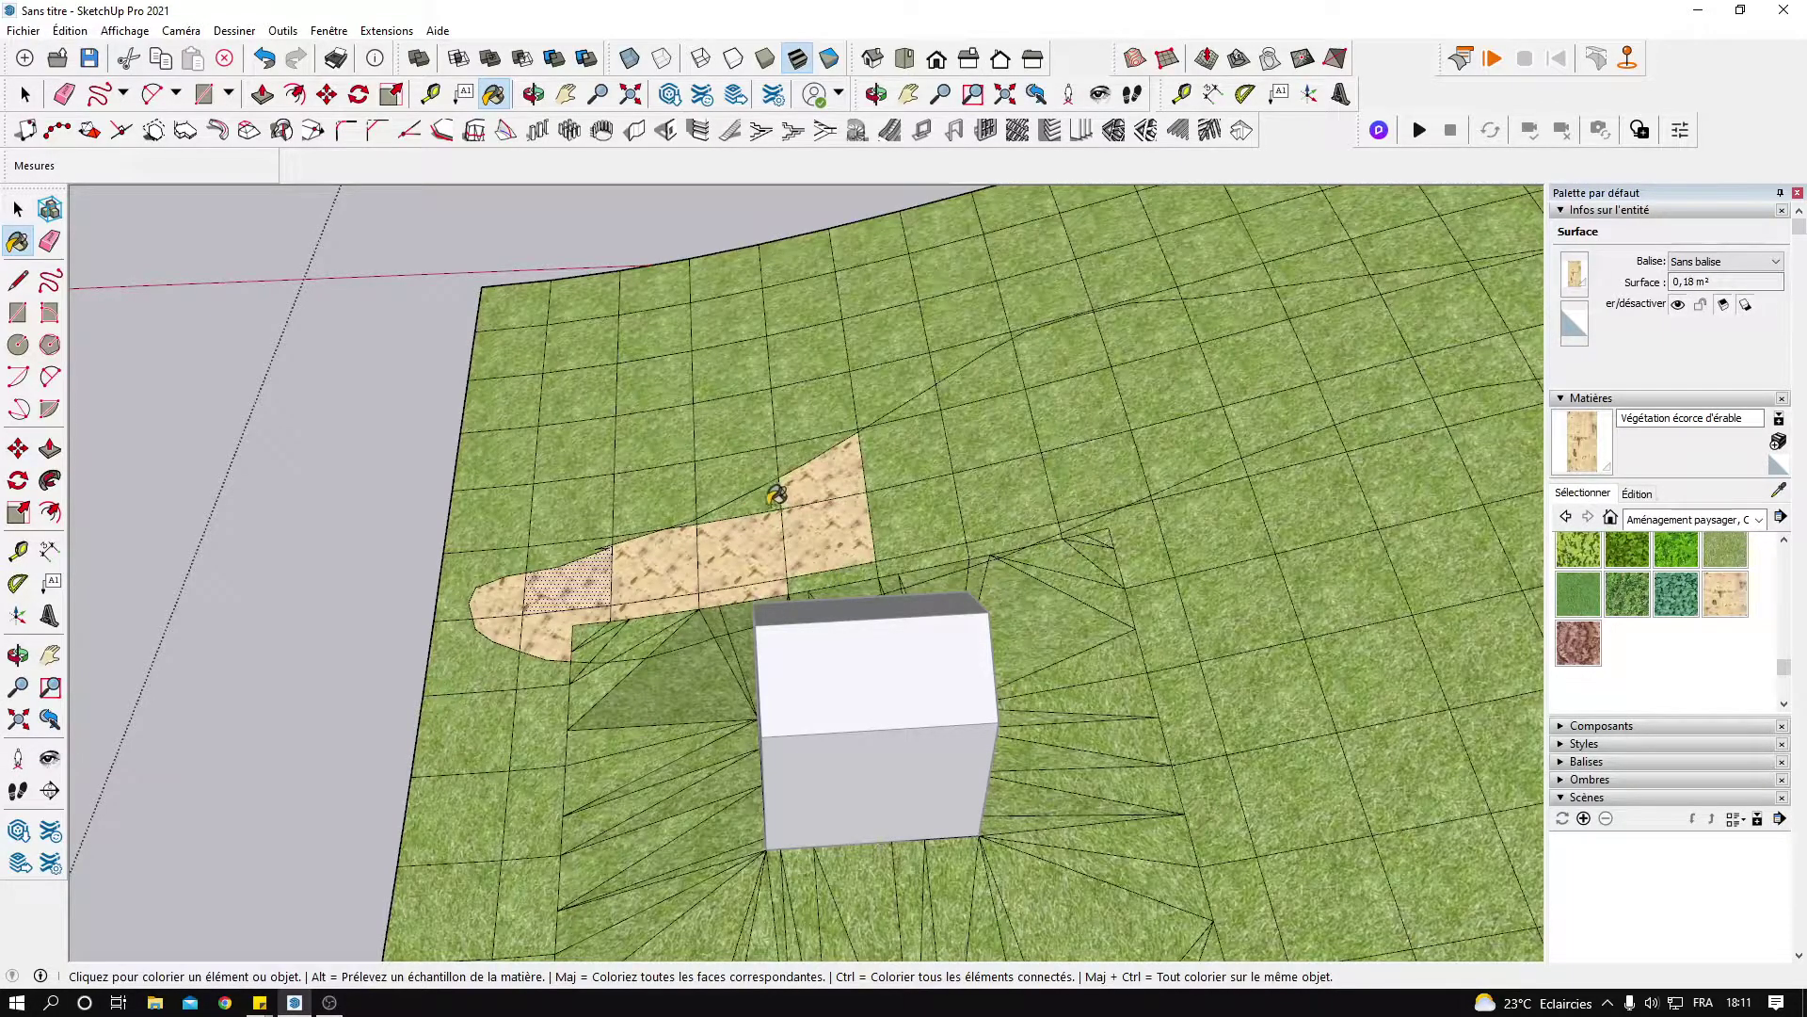
{"action": "left_click", "coordinate": [928, 514]}
{"action": "left_click", "coordinate": [910, 460]}
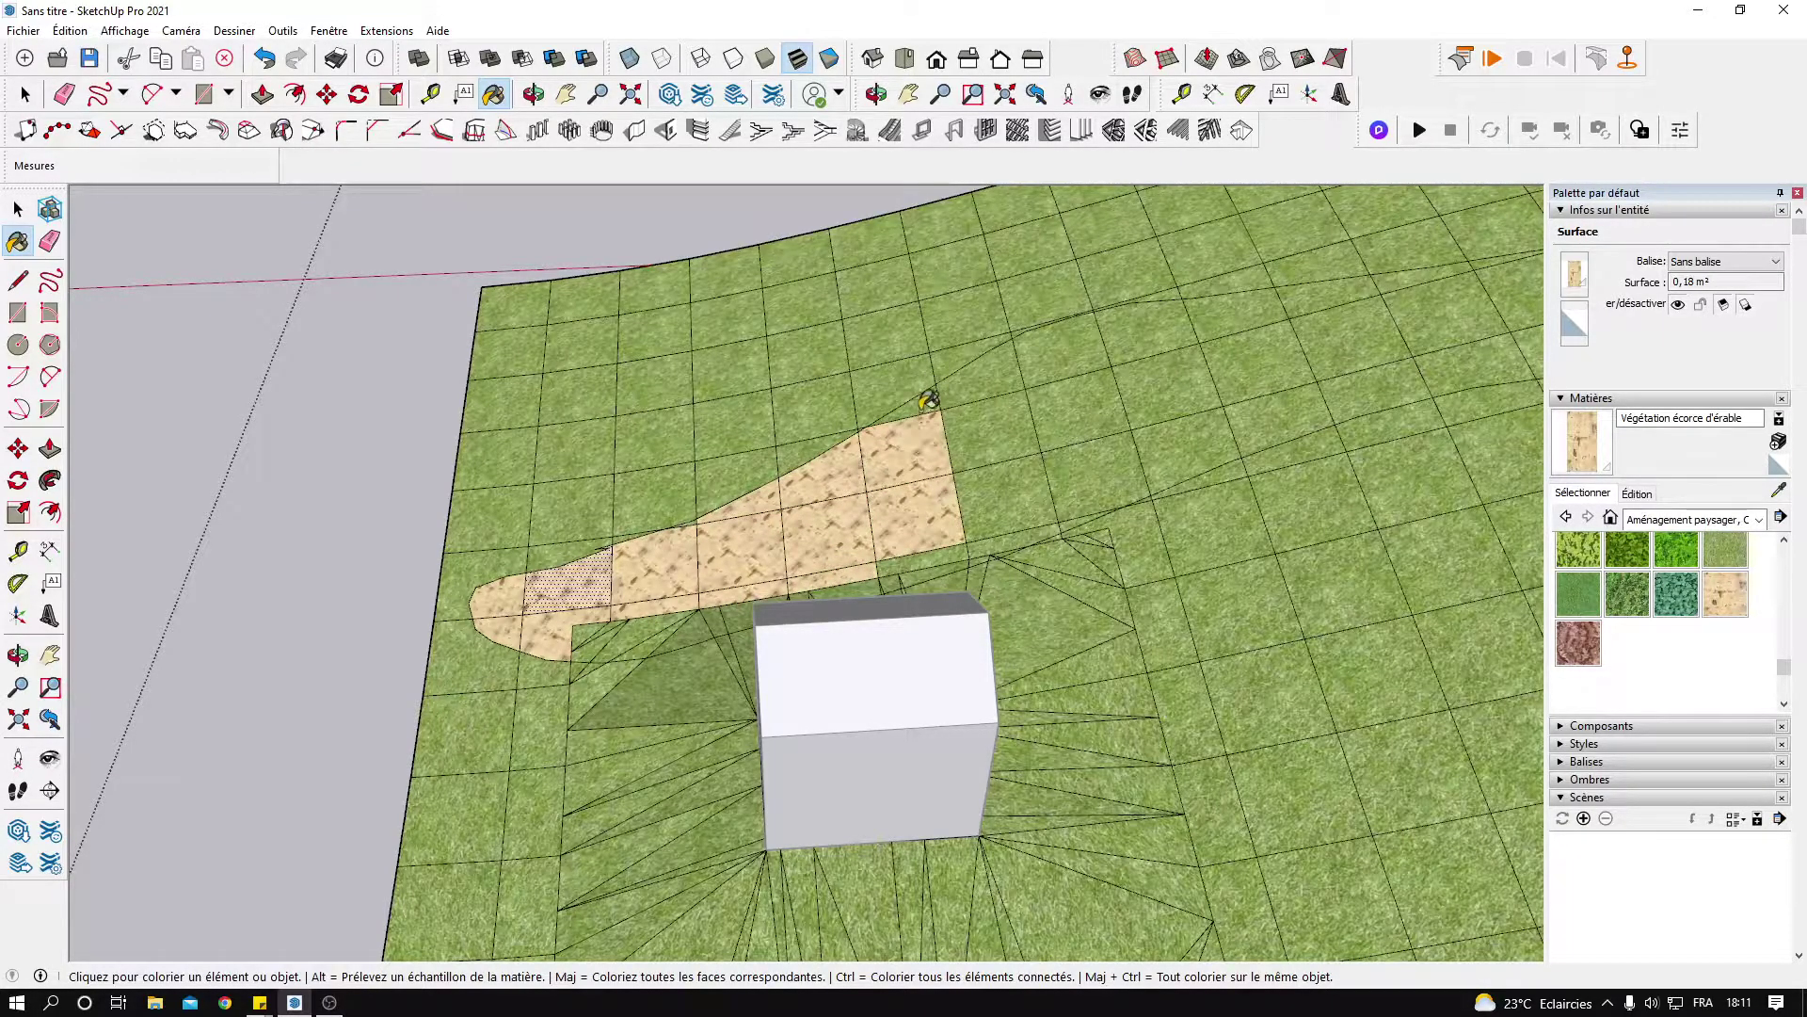
{"action": "left_click", "coordinate": [1005, 438]}
{"action": "left_click", "coordinate": [1022, 495]}
{"action": "left_click", "coordinate": [1092, 458]}
{"action": "left_click", "coordinate": [1069, 389]}
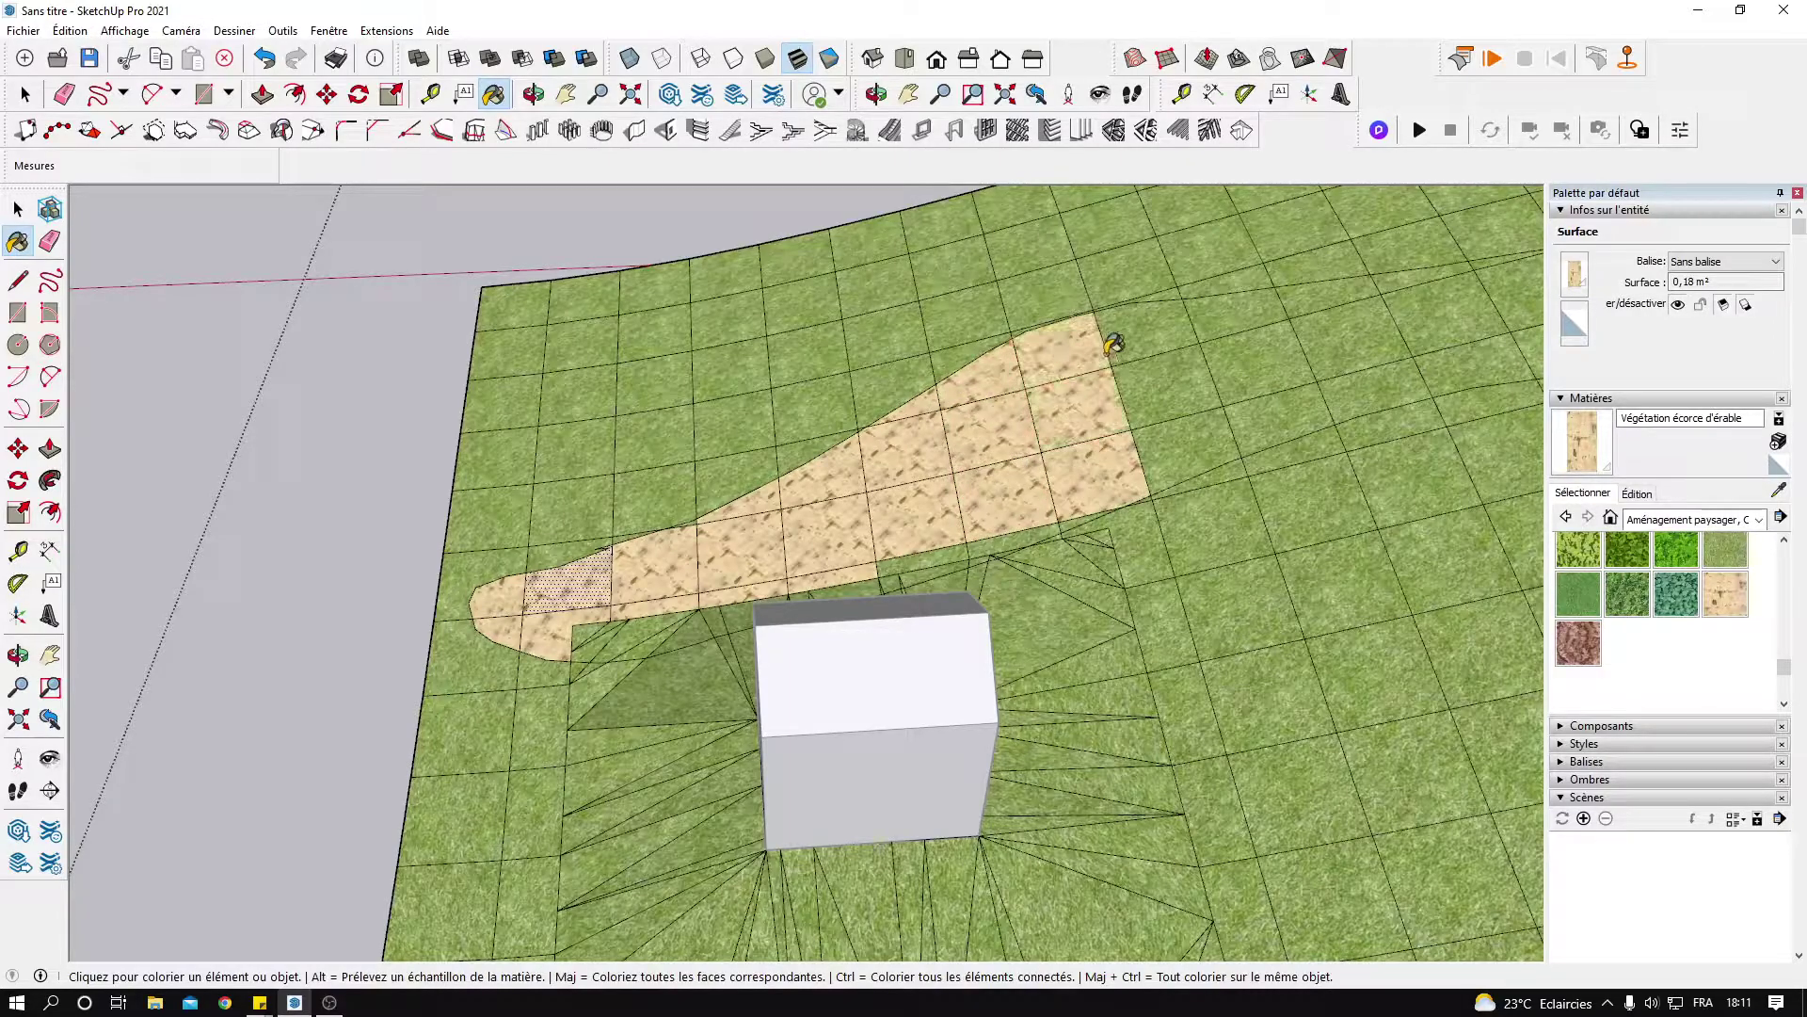
{"action": "left_click", "coordinate": [1129, 339]}
{"action": "left_click", "coordinate": [1167, 388]}
Paint the remaining path faces toward the right tip with the bark.
{"action": "middle_click_drag", "start_coordinate": [1271, 426], "coordinate": [1014, 532]}
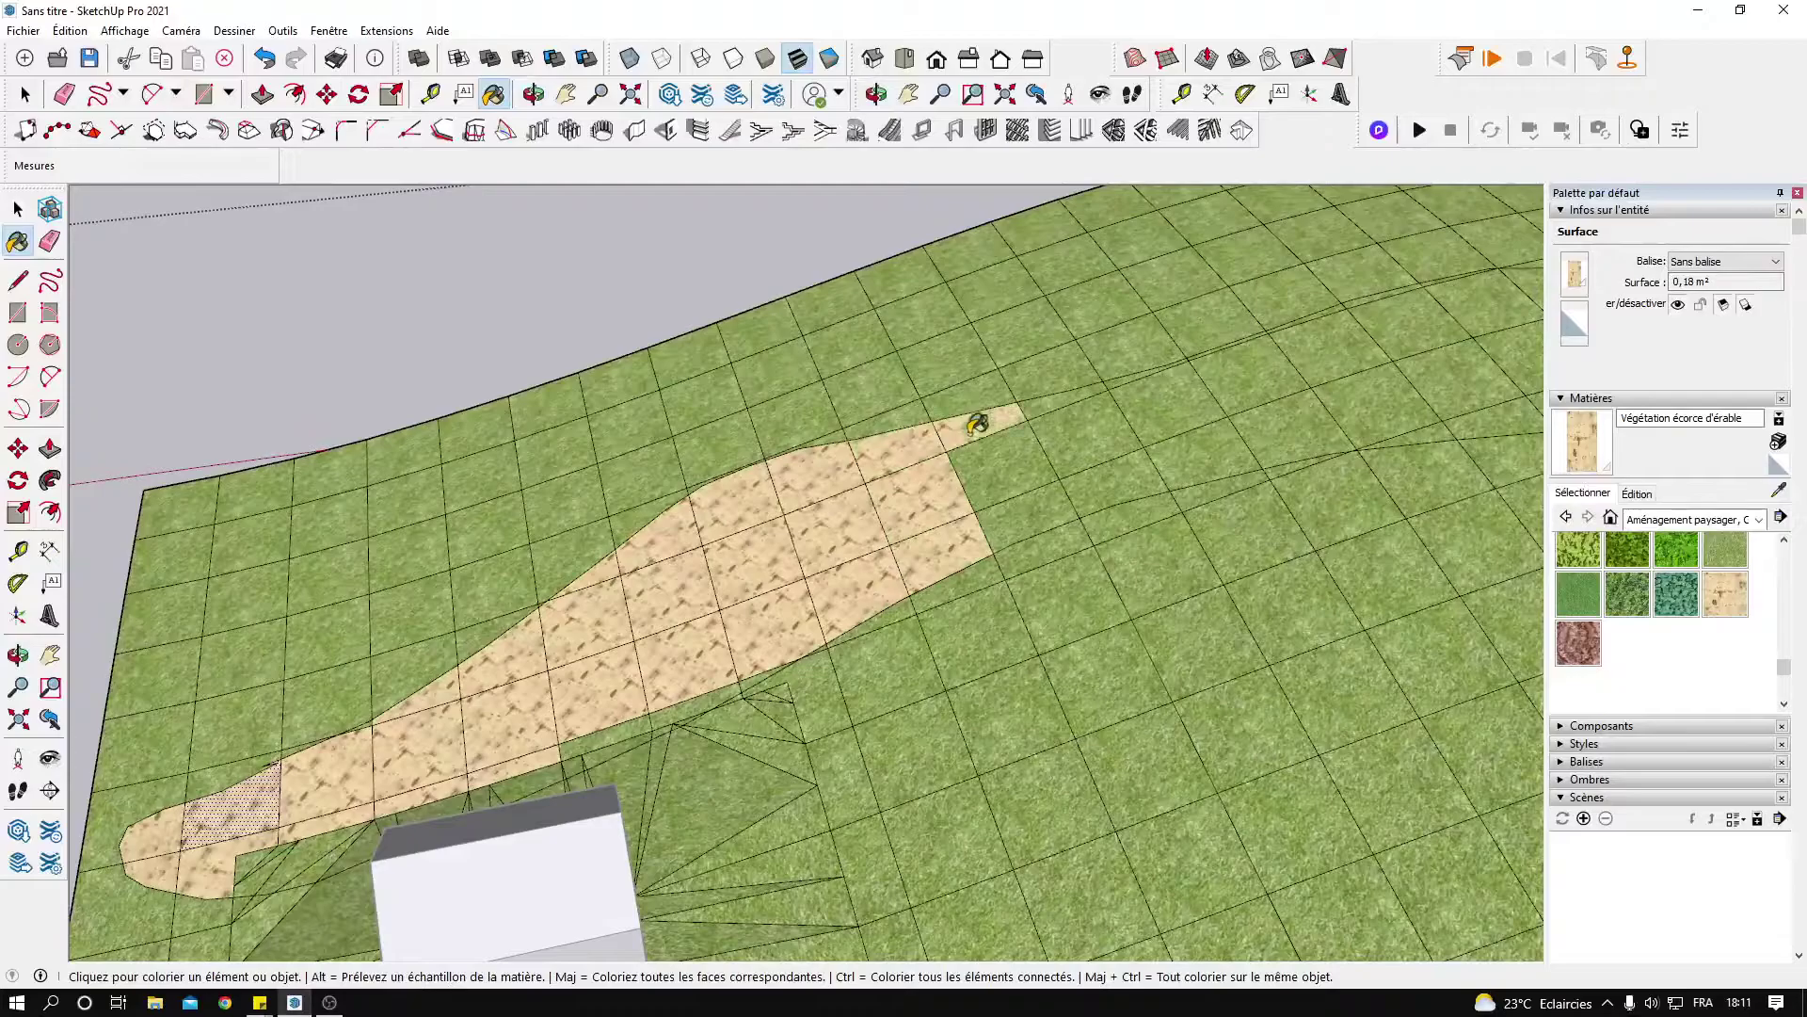
{"action": "left_click", "coordinate": [1002, 461]}
{"action": "left_click", "coordinate": [1108, 454]}
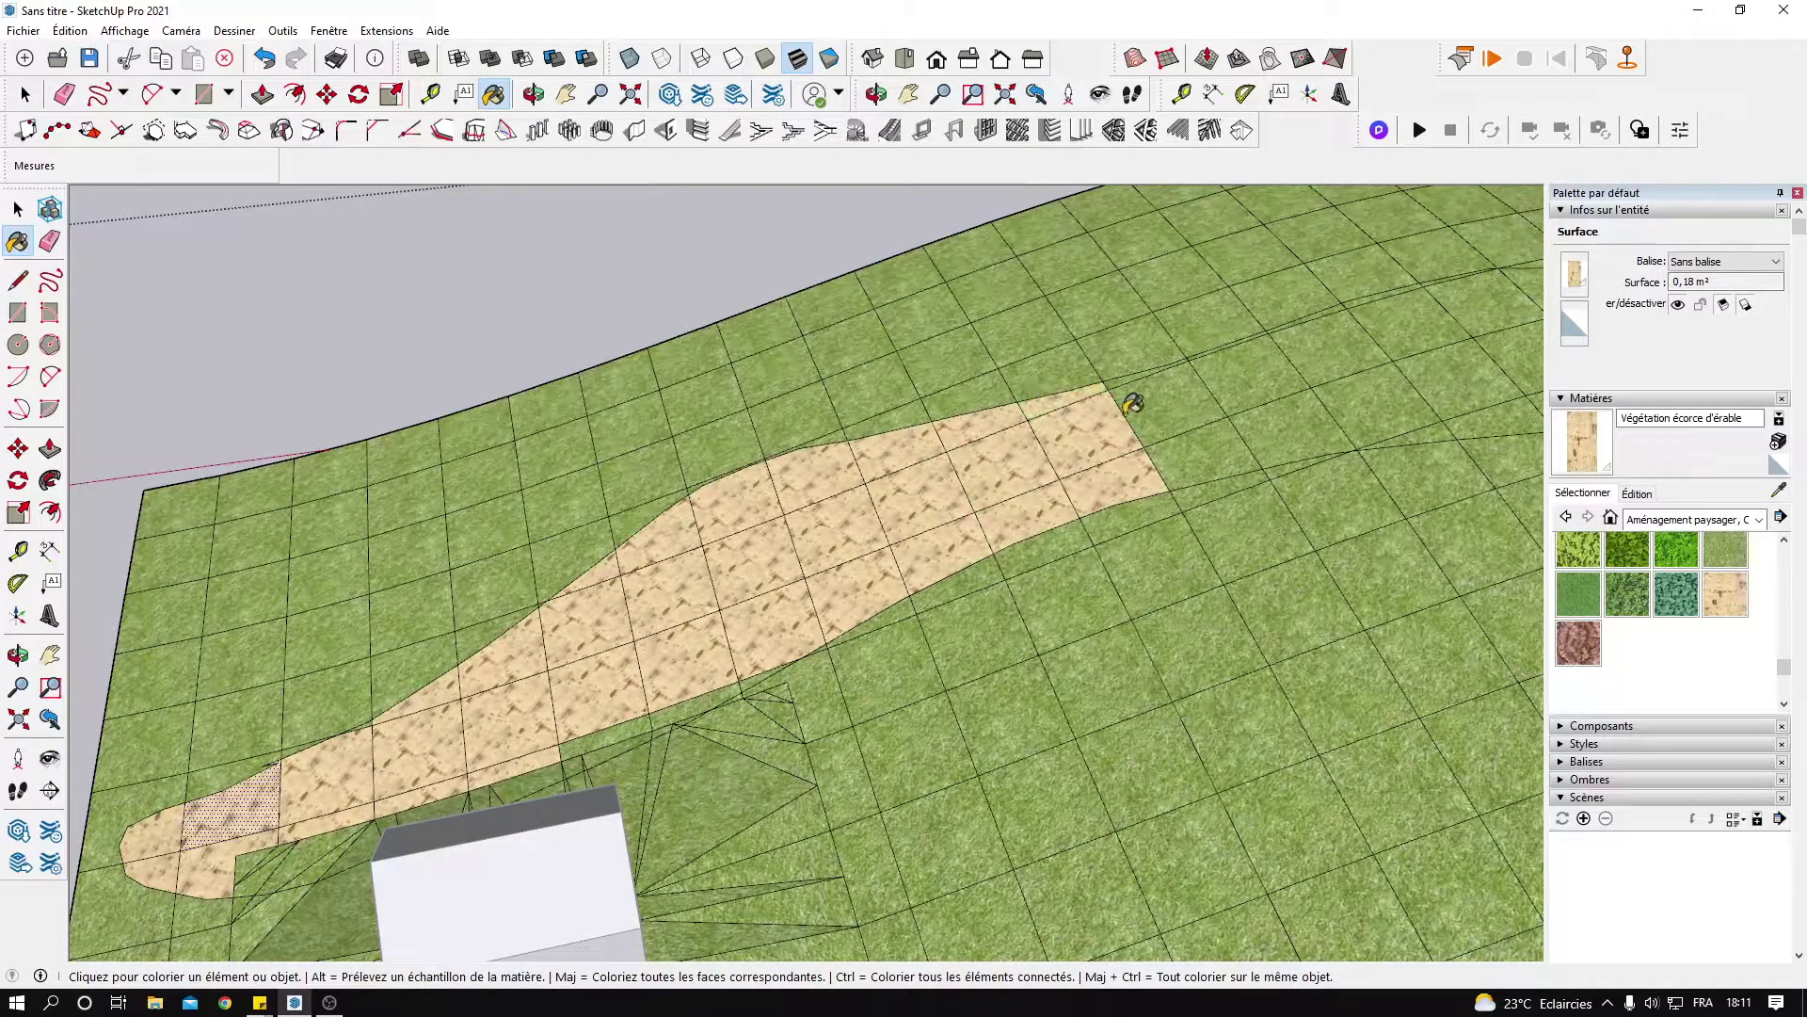
{"action": "left_click", "coordinate": [1252, 376]}
{"action": "left_click", "coordinate": [1195, 440]}
{"action": "left_click", "coordinate": [1167, 405]}
{"action": "left_click", "coordinate": [1295, 422]}
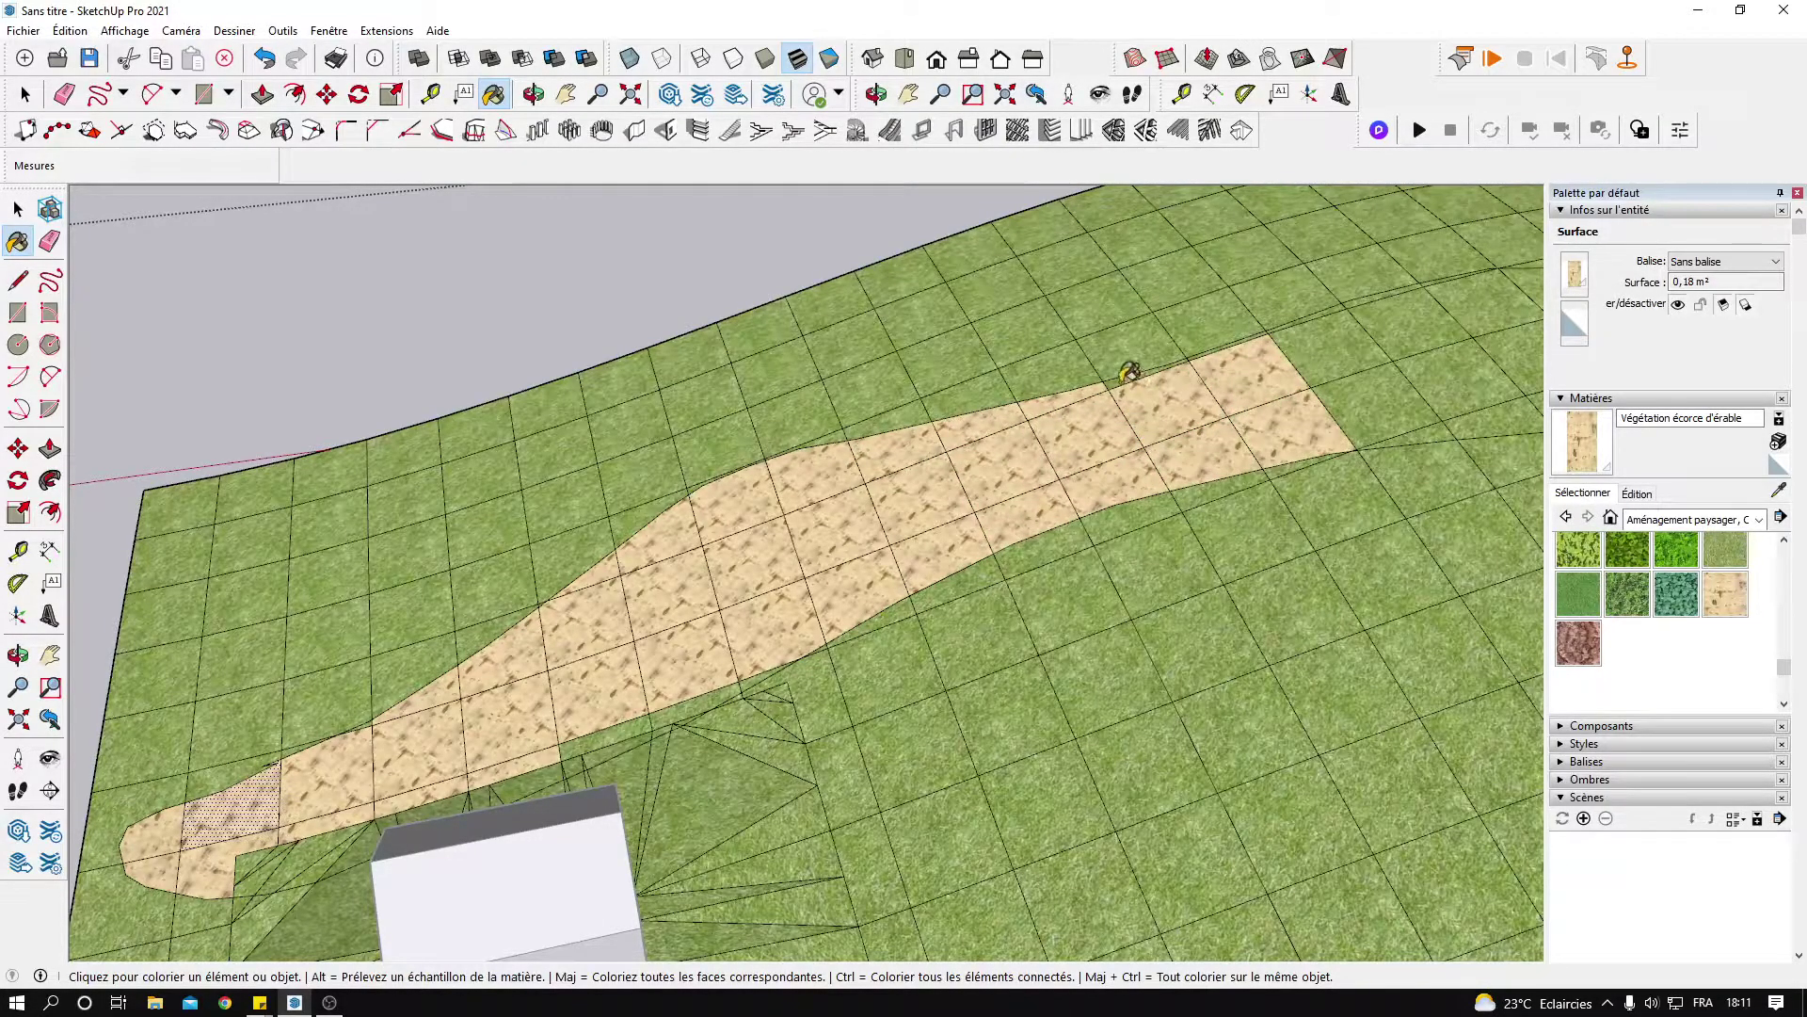
Orbit out to review the whole terrain and house from a low side view.
{"action": "scroll", "coordinate": [1053, 421], "scroll_direction": "down", "scroll_amount": 5}
{"action": "mouse_move", "coordinate": [1054, 421]}
{"action": "middle_mouse_down"}
{"action": "mouse_move", "coordinate": [1352, 521]}
{"action": "mouse_move", "coordinate": [1300, 457]}
{"action": "mouse_move", "coordinate": [888, 577]}
{"action": "mouse_move", "coordinate": [568, 577]}
{"action": "mouse_move", "coordinate": [1053, 383]}
{"action": "mouse_move", "coordinate": [1029, 513]}
{"action": "mouse_move", "coordinate": [975, 590]}
{"action": "mouse_move", "coordinate": [537, 746]}
{"action": "mouse_move", "coordinate": [803, 626]}
{"action": "mouse_move", "coordinate": [872, 794]}
{"action": "mouse_move", "coordinate": [811, 652]}
{"action": "mouse_move", "coordinate": [831, 637]}
{"action": "middle_mouse_up"}
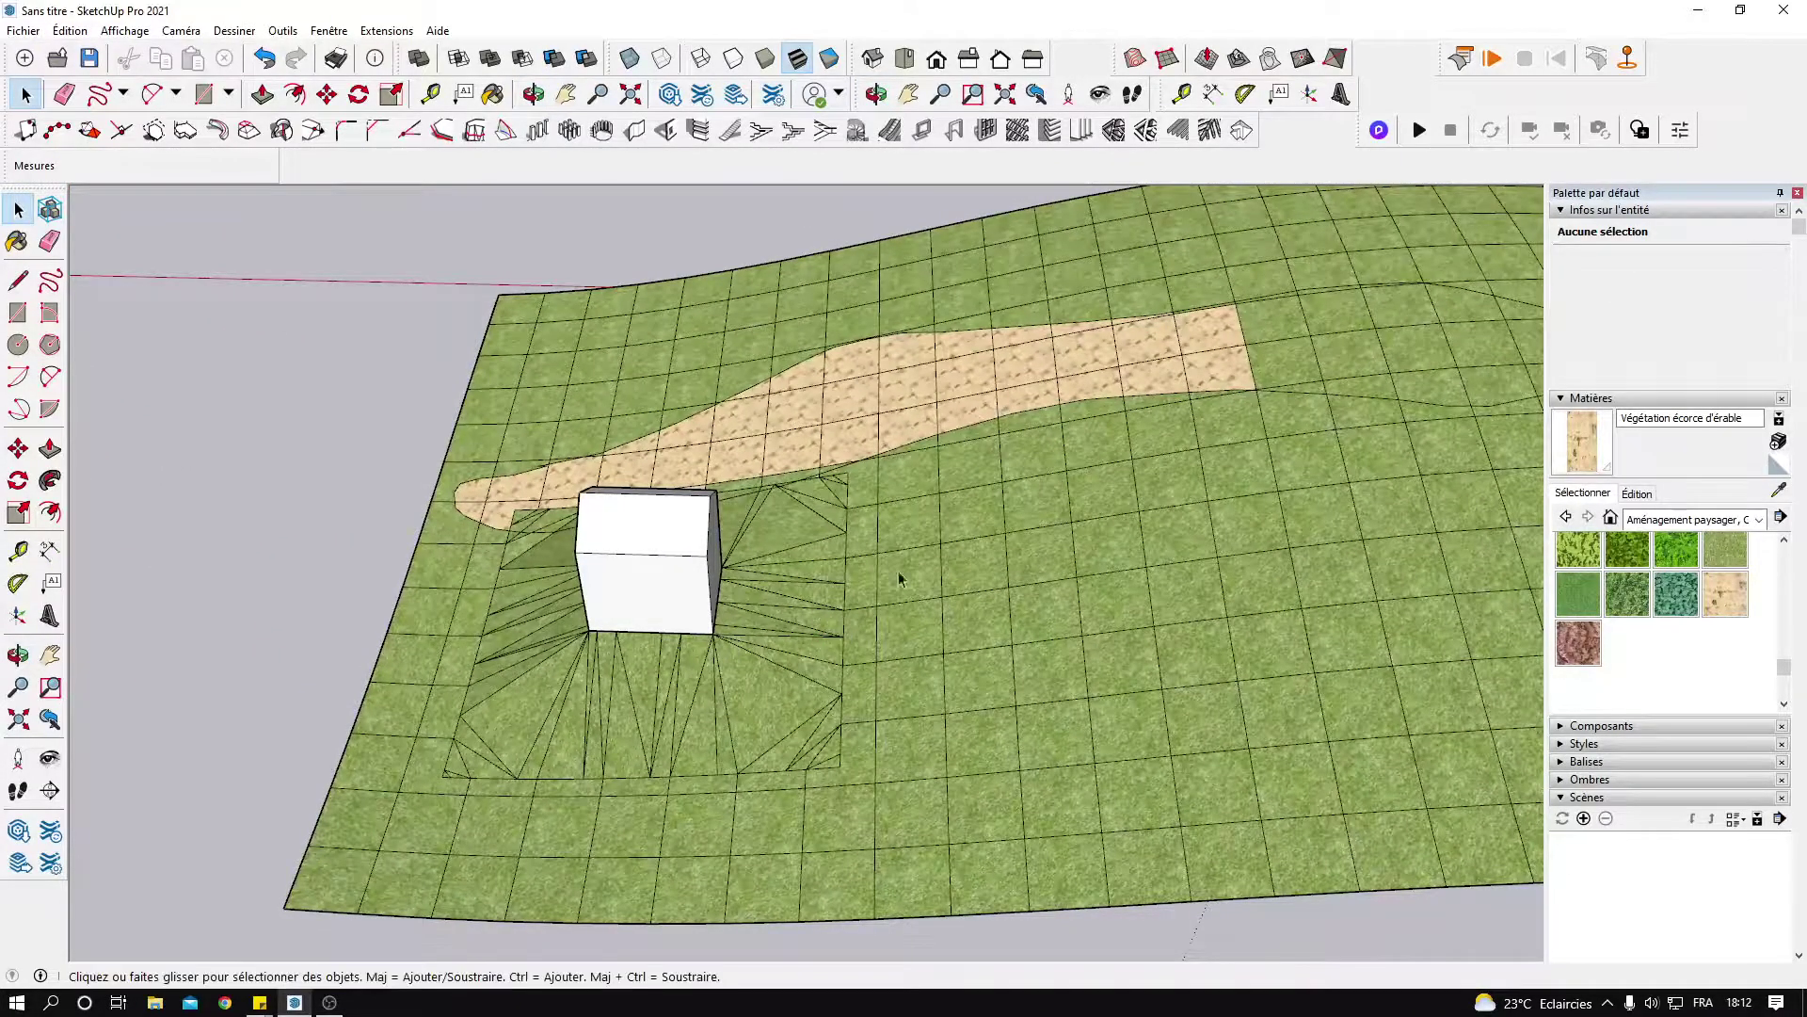
{"action": "mouse_move", "coordinate": [899, 579]}
{"action": "middle_mouse_down"}
{"action": "mouse_move", "coordinate": [948, 605]}
{"action": "mouse_move", "coordinate": [1020, 371]}
{"action": "mouse_move", "coordinate": [1175, 291]}
{"action": "mouse_move", "coordinate": [1186, 311]}
{"action": "mouse_move", "coordinate": [1032, 443]}
{"action": "mouse_move", "coordinate": [960, 637]}
{"action": "mouse_move", "coordinate": [988, 351]}
{"action": "middle_mouse_up"}
{"action": "scroll", "coordinate": [996, 334], "scroll_direction": "down", "scroll_amount": 3}
{"action": "scroll", "coordinate": [909, 524], "scroll_direction": "down", "scroll_amount": 1}
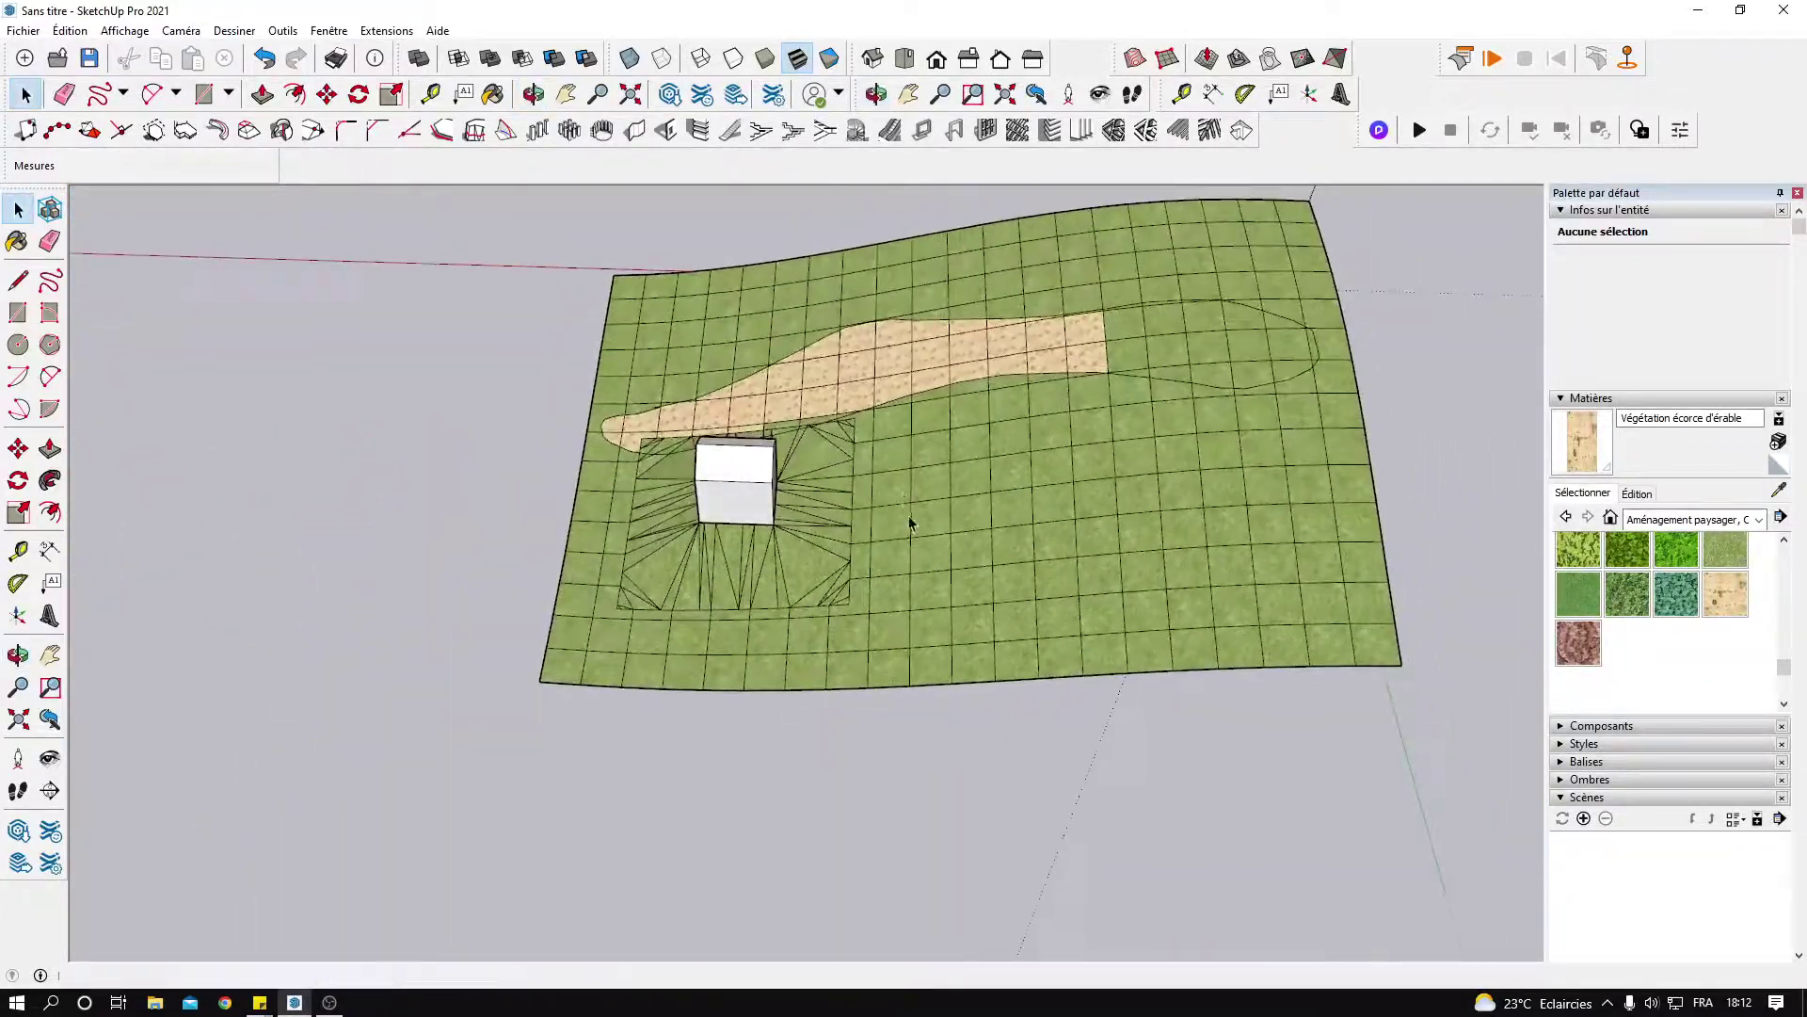
{"action": "middle_click_drag", "start_coordinate": [910, 523], "coordinate": [1093, 575], "text": "shift"}
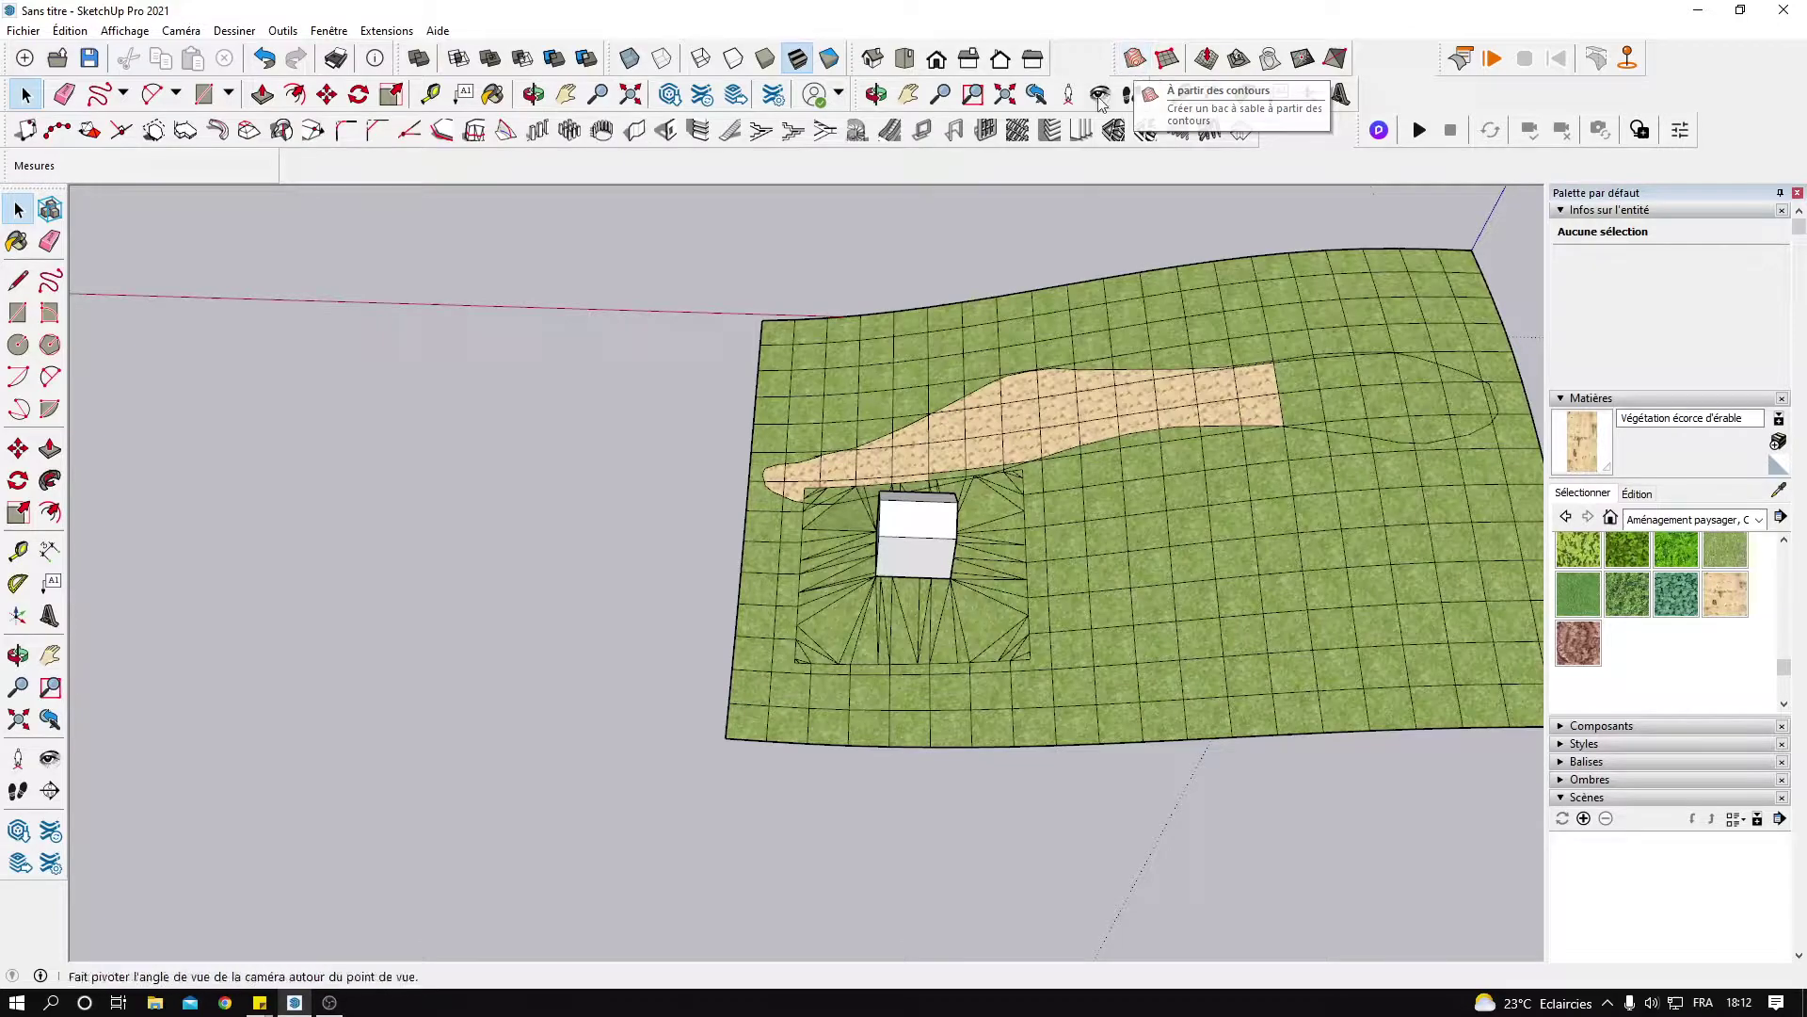
Draw a closed polygon outline on the ground left of the terrain.
{"action": "left_click", "coordinate": [50, 279]}
{"action": "middle_click_drag", "start_coordinate": [311, 513], "coordinate": [488, 483], "text": "shift"}
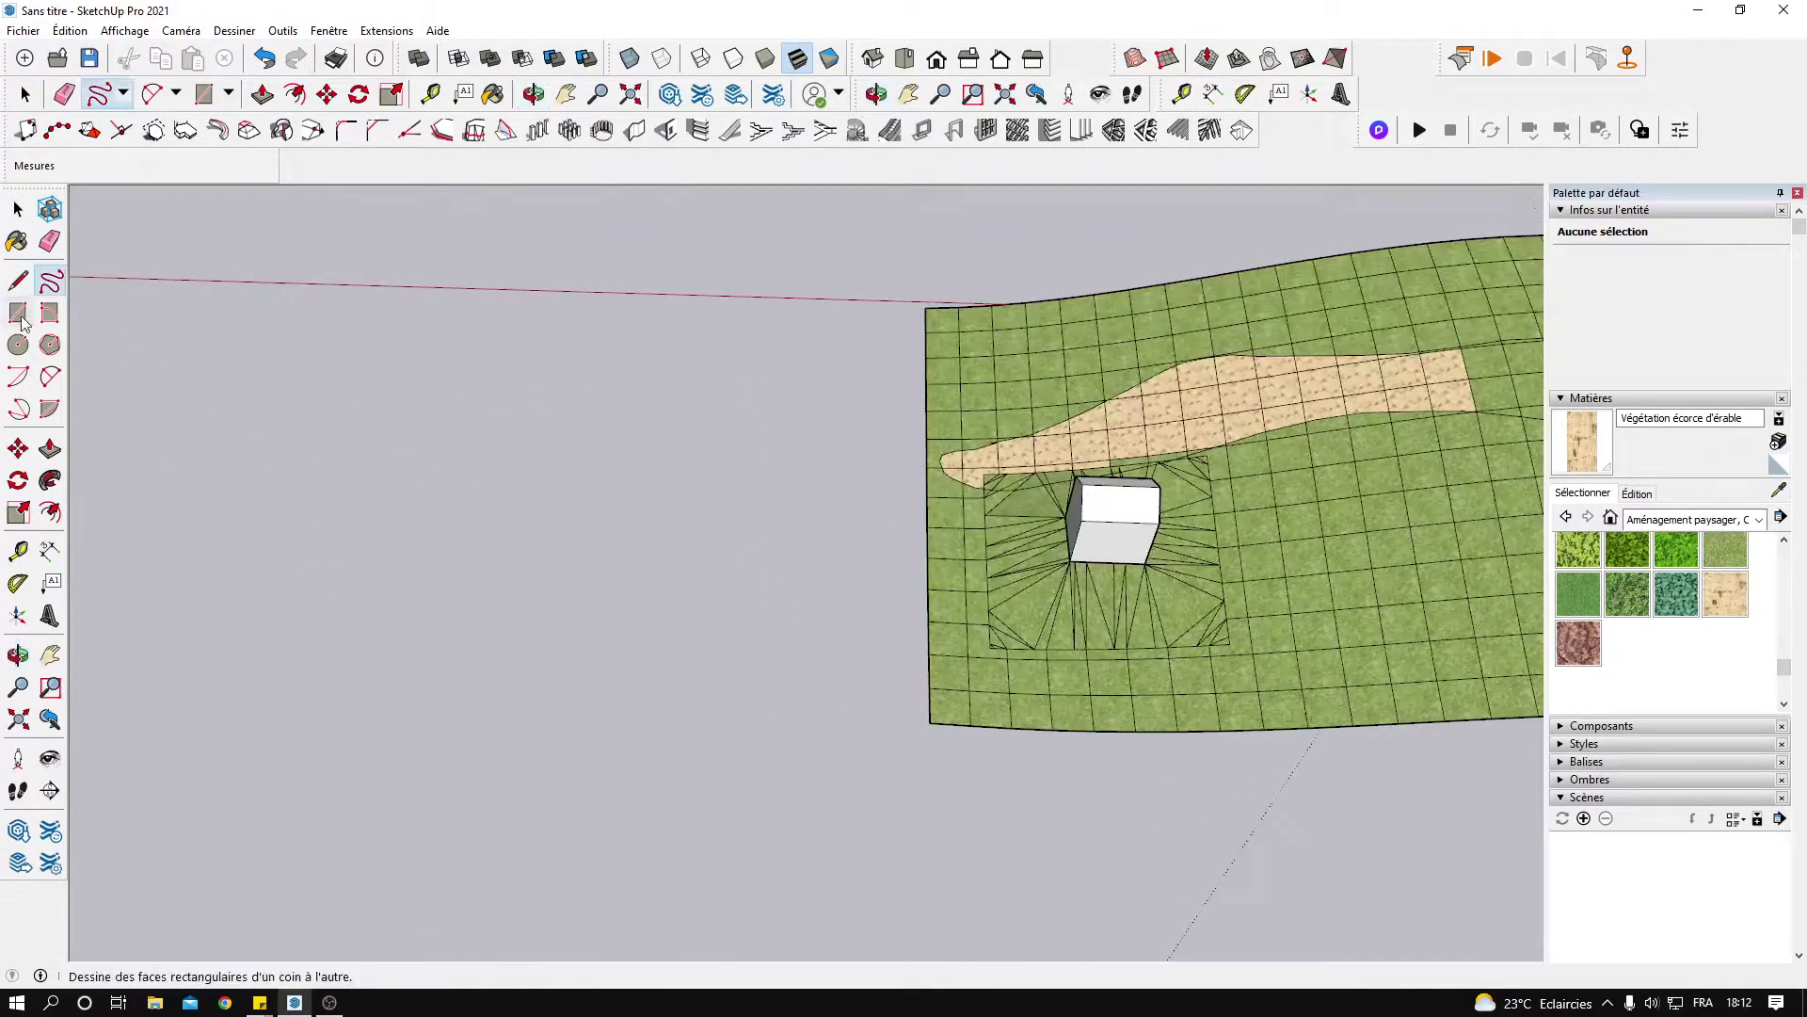
{"action": "left_click", "coordinate": [18, 279]}
{"action": "left_click", "coordinate": [284, 604]}
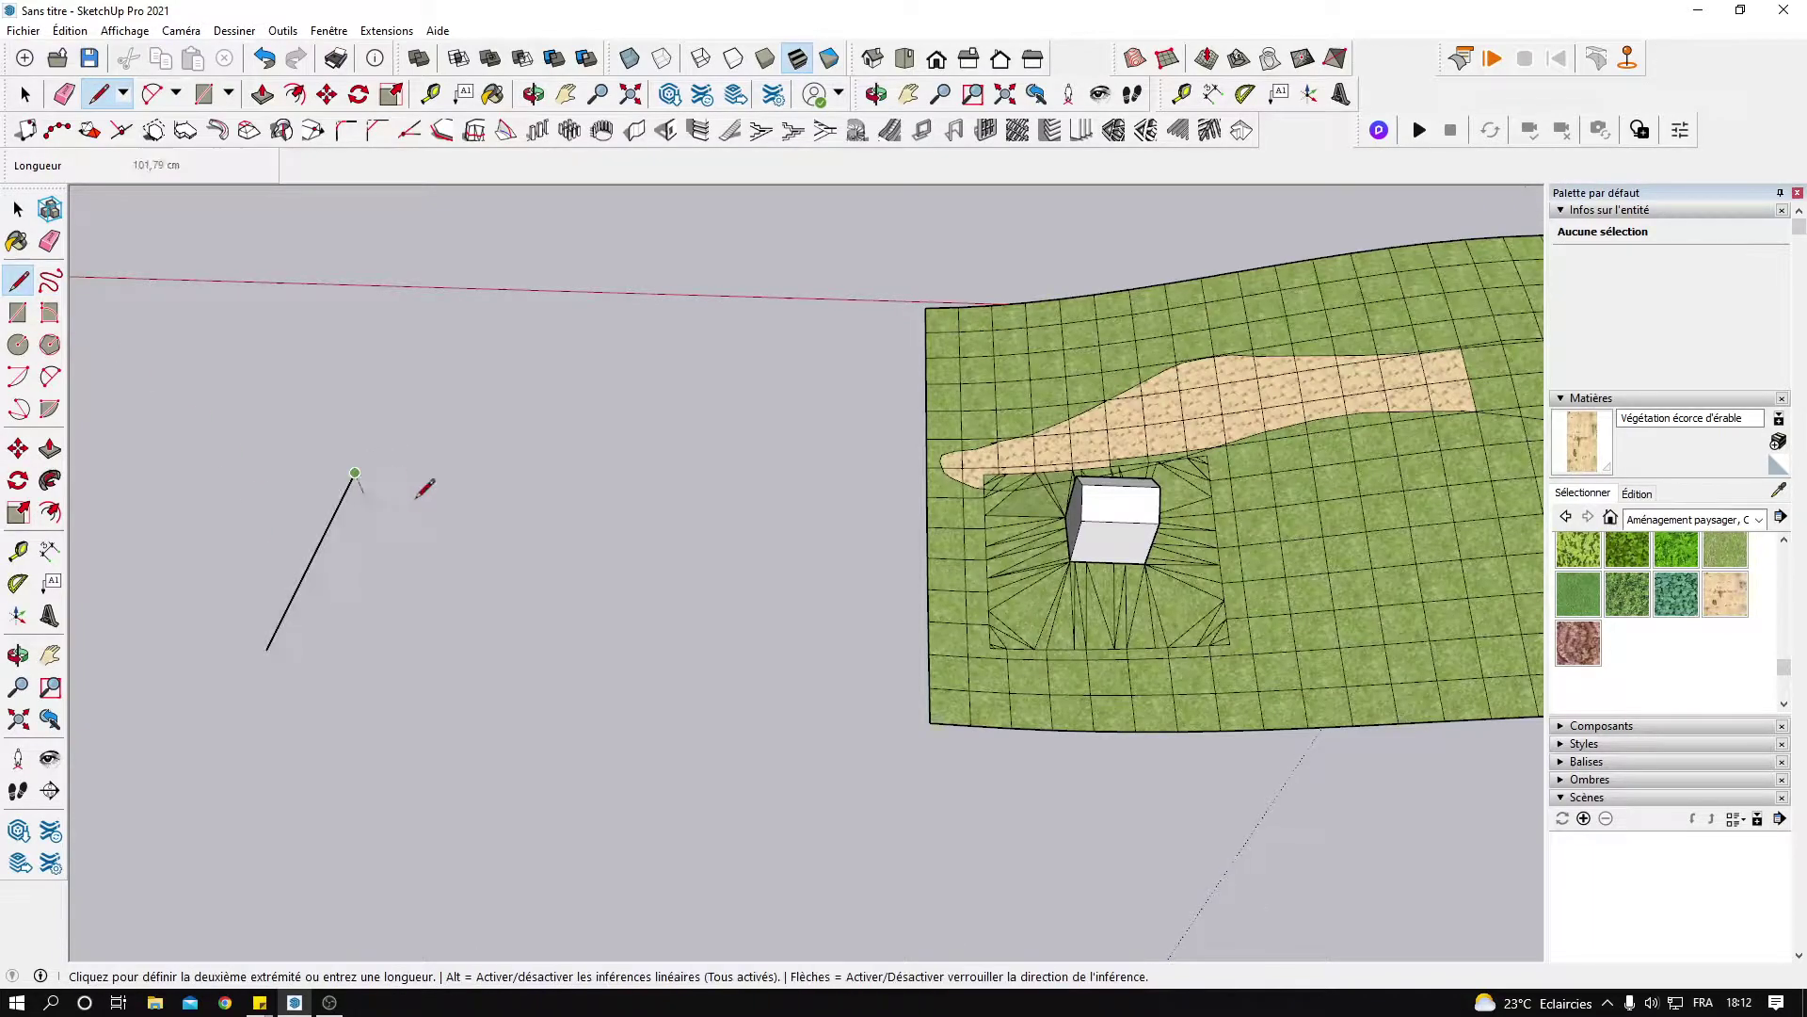
{"action": "left_click", "coordinate": [724, 769]}
{"action": "left_click", "coordinate": [475, 828]}
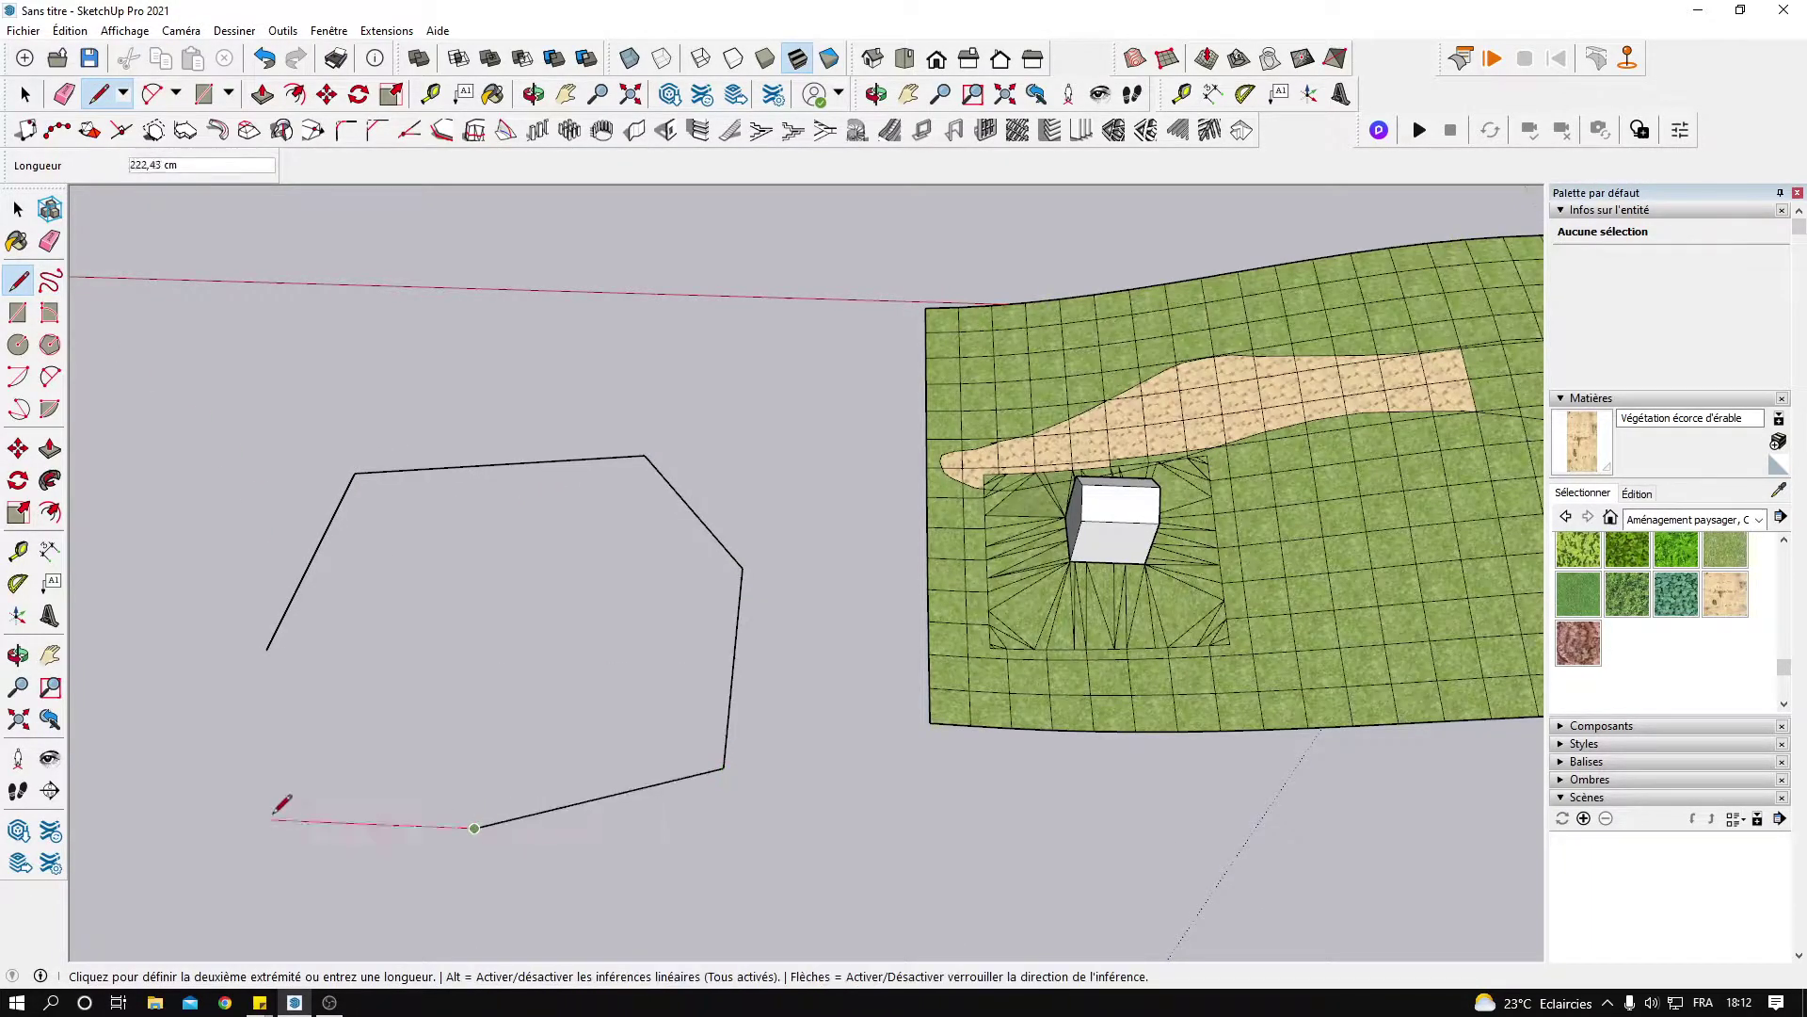
{"action": "left_click", "coordinate": [150, 670]}
{"action": "mouse_move", "coordinate": [151, 671]}
{"action": "middle_mouse_down"}
{"action": "mouse_move", "coordinate": [408, 565]}
{"action": "mouse_move", "coordinate": [444, 585]}
{"action": "mouse_move", "coordinate": [407, 568]}
{"action": "mouse_move", "coordinate": [437, 405]}
{"action": "middle_mouse_up"}
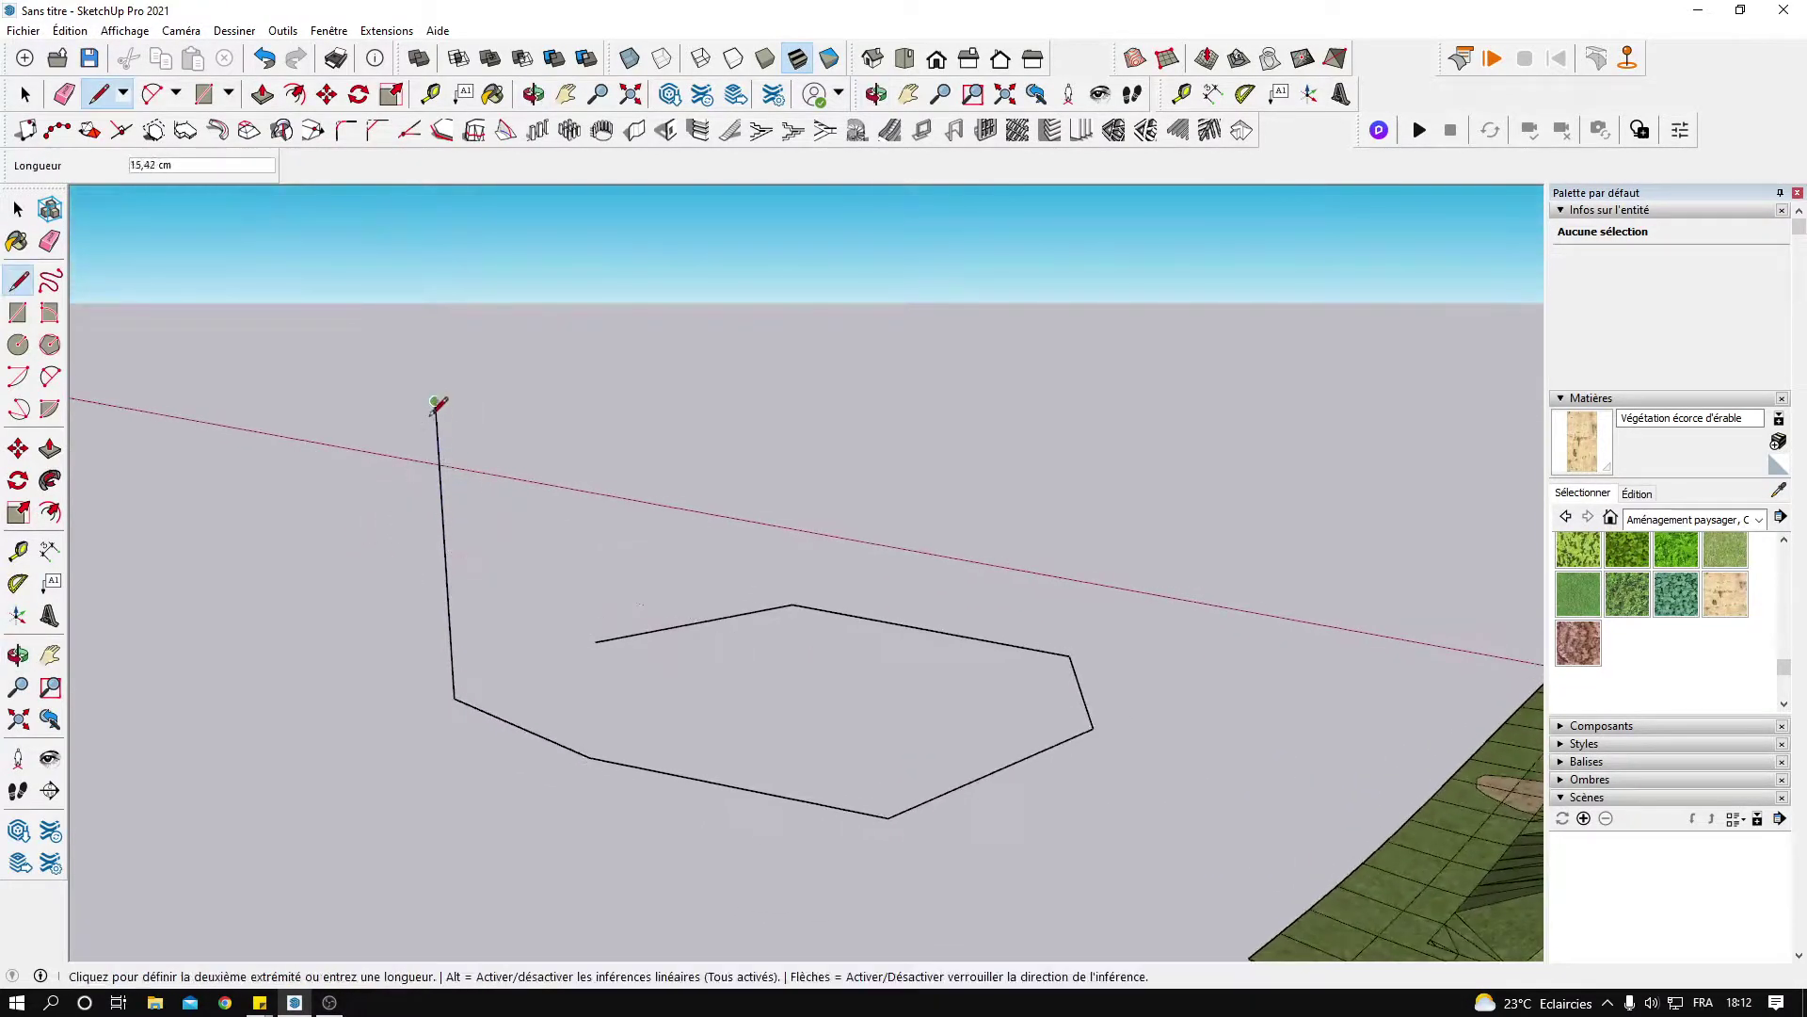
{"action": "left_click", "coordinate": [595, 641]}
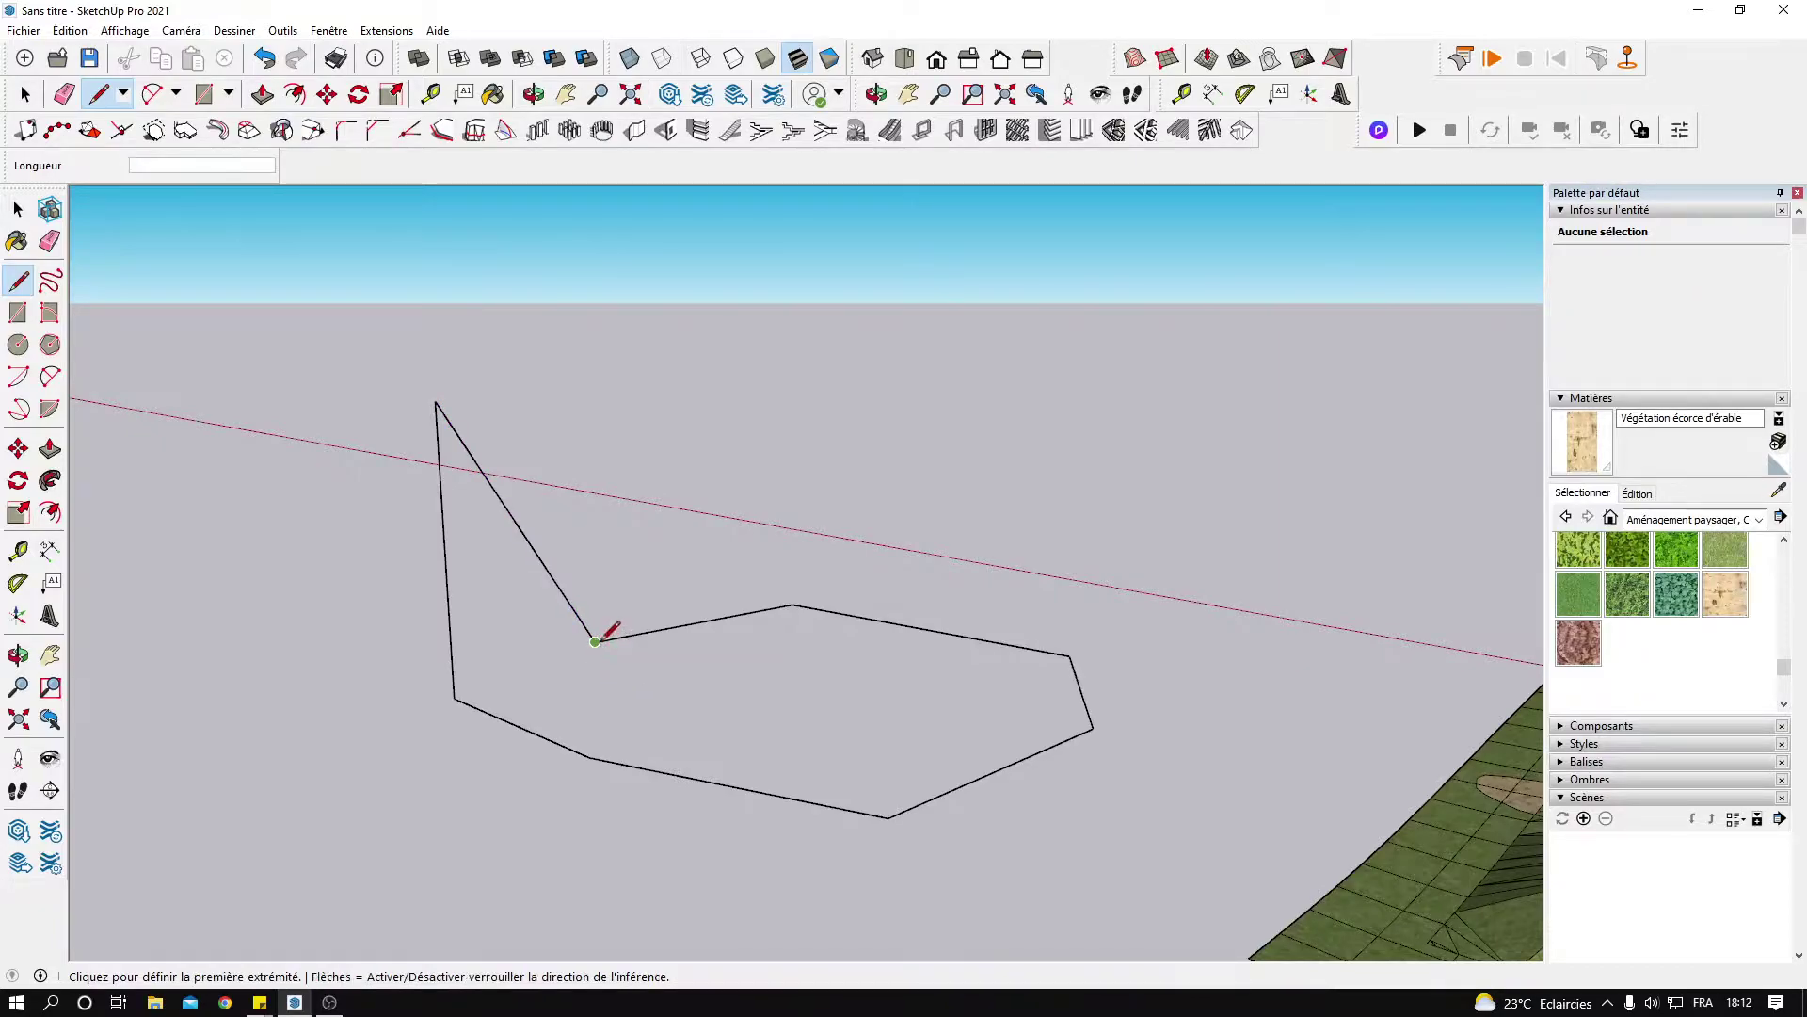
{"action": "key", "text": "space"}
Window-select all eight edges of the new outline.
{"action": "mouse_move", "coordinate": [776, 678]}
{"action": "middle_mouse_down"}
{"action": "mouse_move", "coordinate": [828, 666]}
{"action": "mouse_move", "coordinate": [792, 734]}
{"action": "middle_mouse_up"}
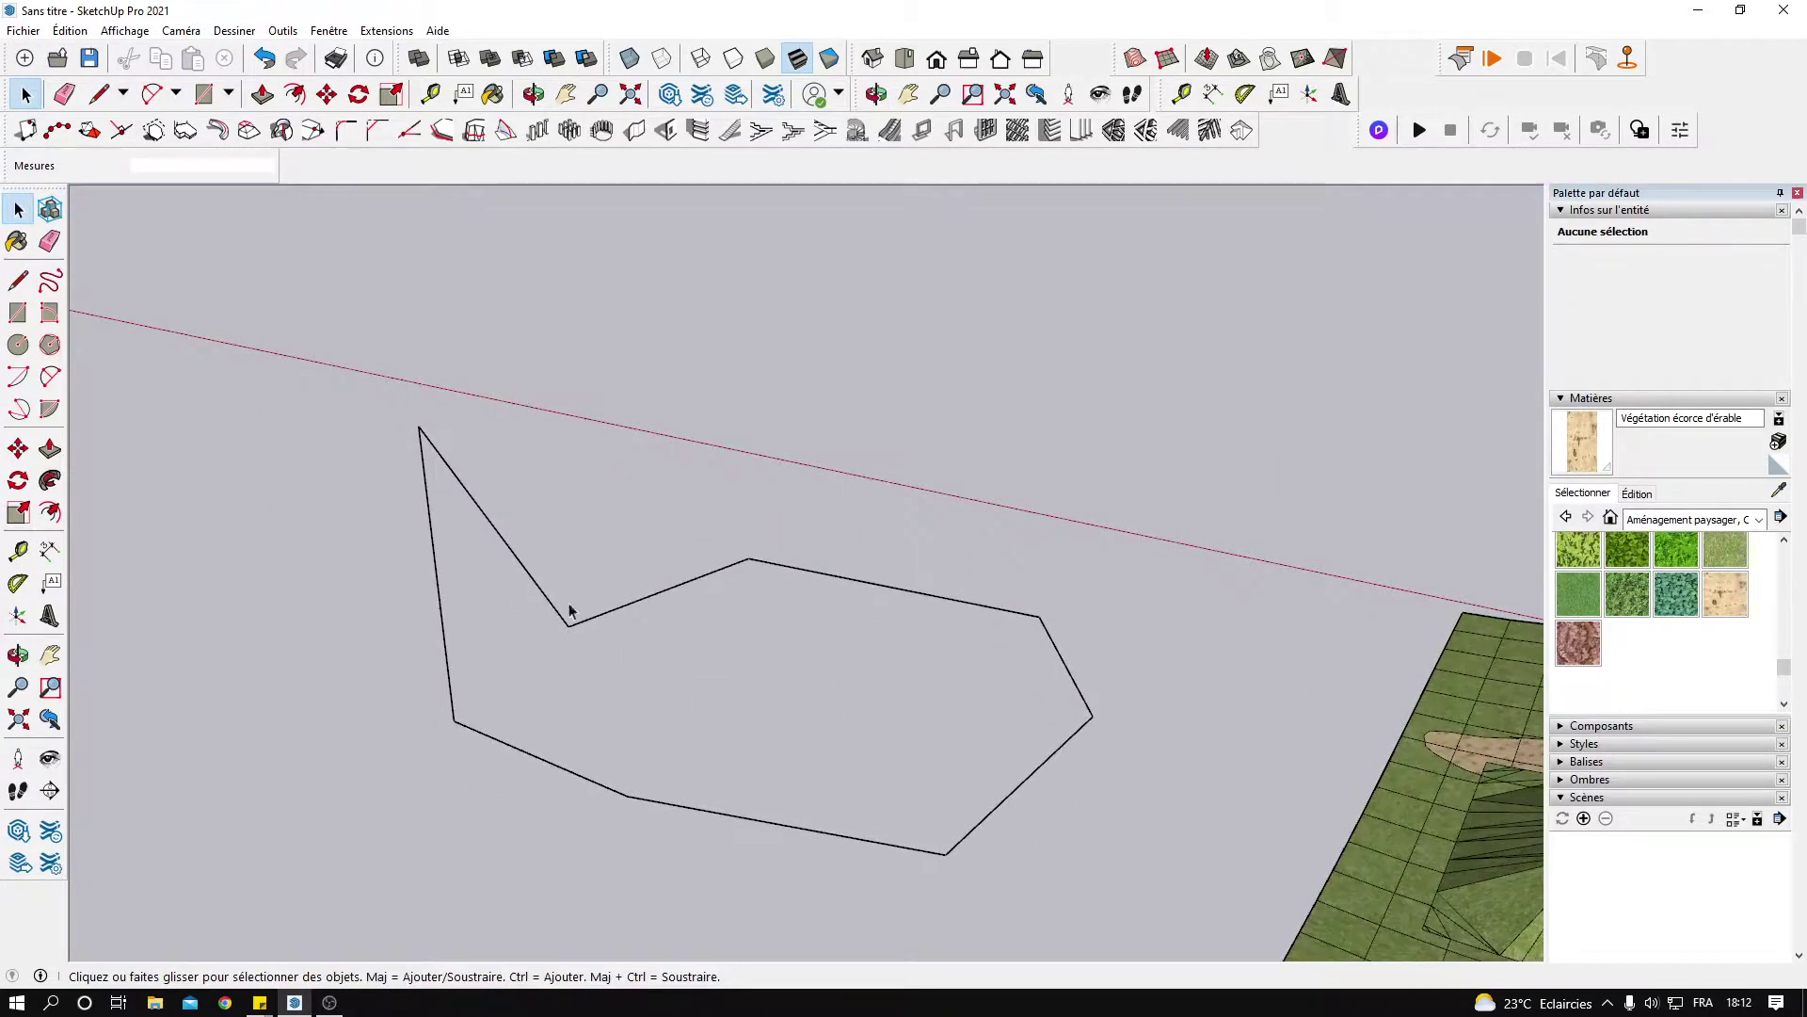
{"action": "middle_click_drag", "start_coordinate": [973, 783], "coordinate": [944, 770]}
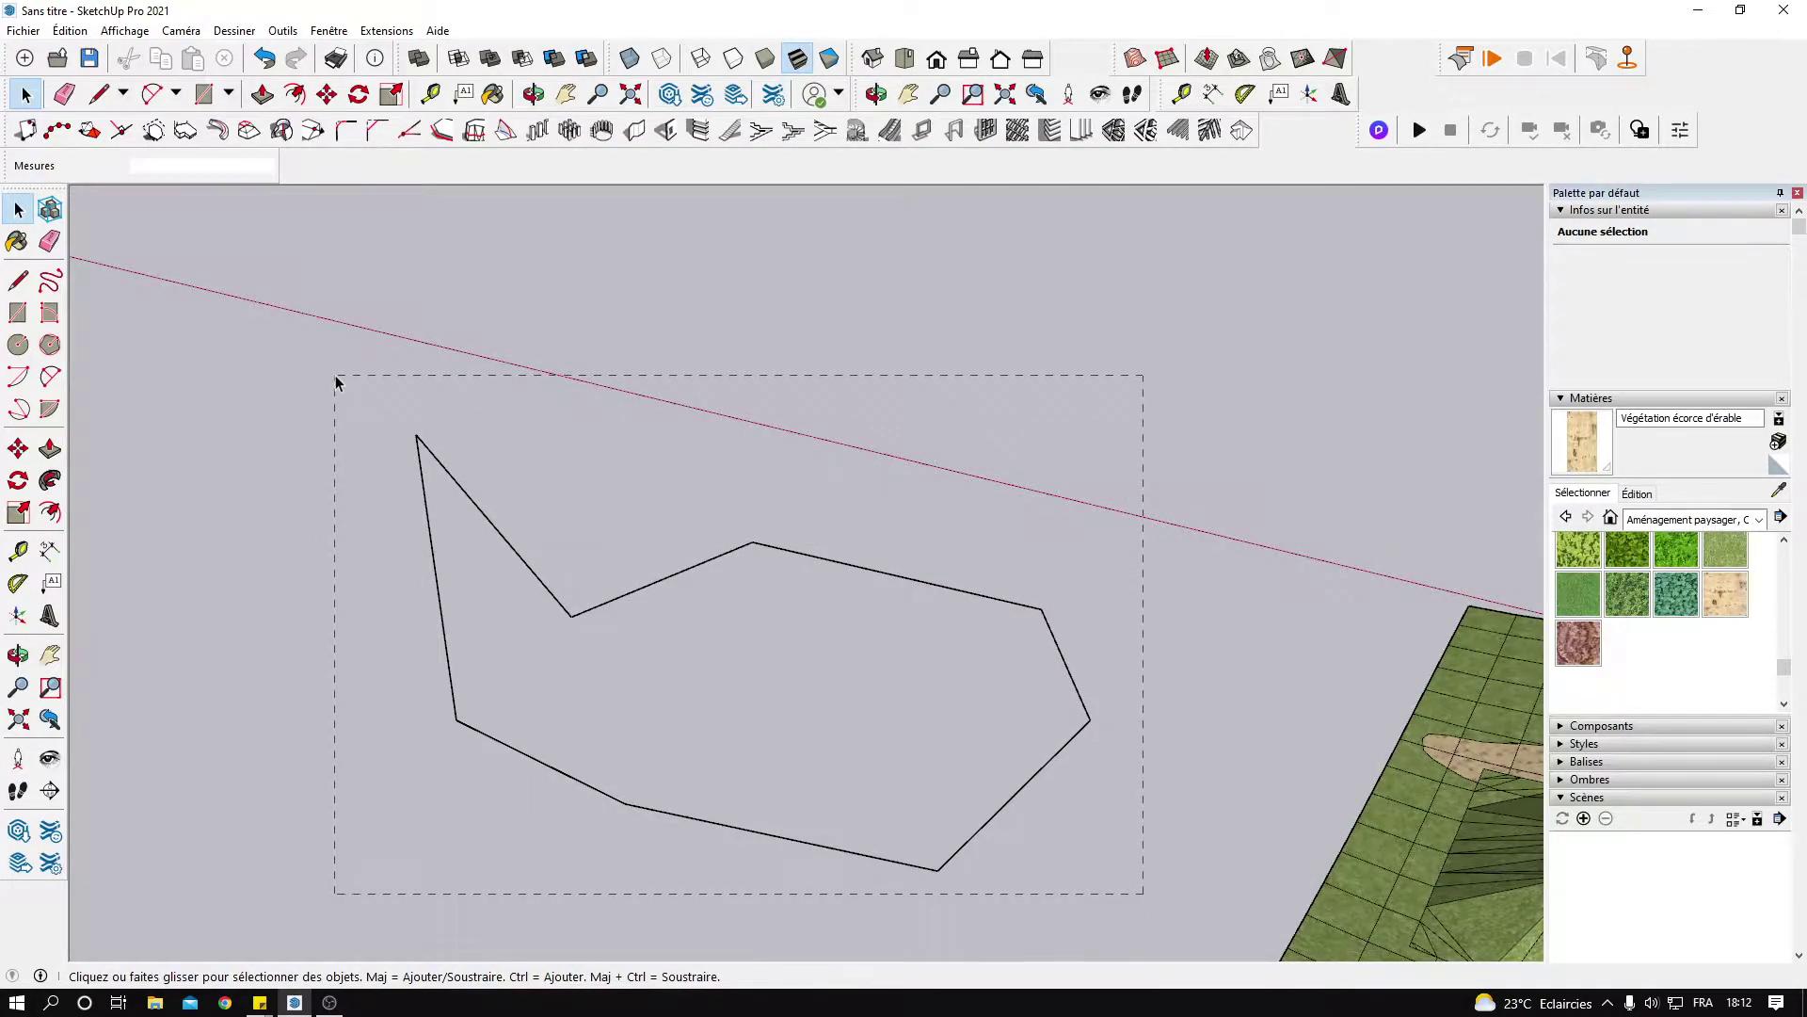
{"action": "middle_click_drag", "start_coordinate": [754, 629], "coordinate": [783, 653]}
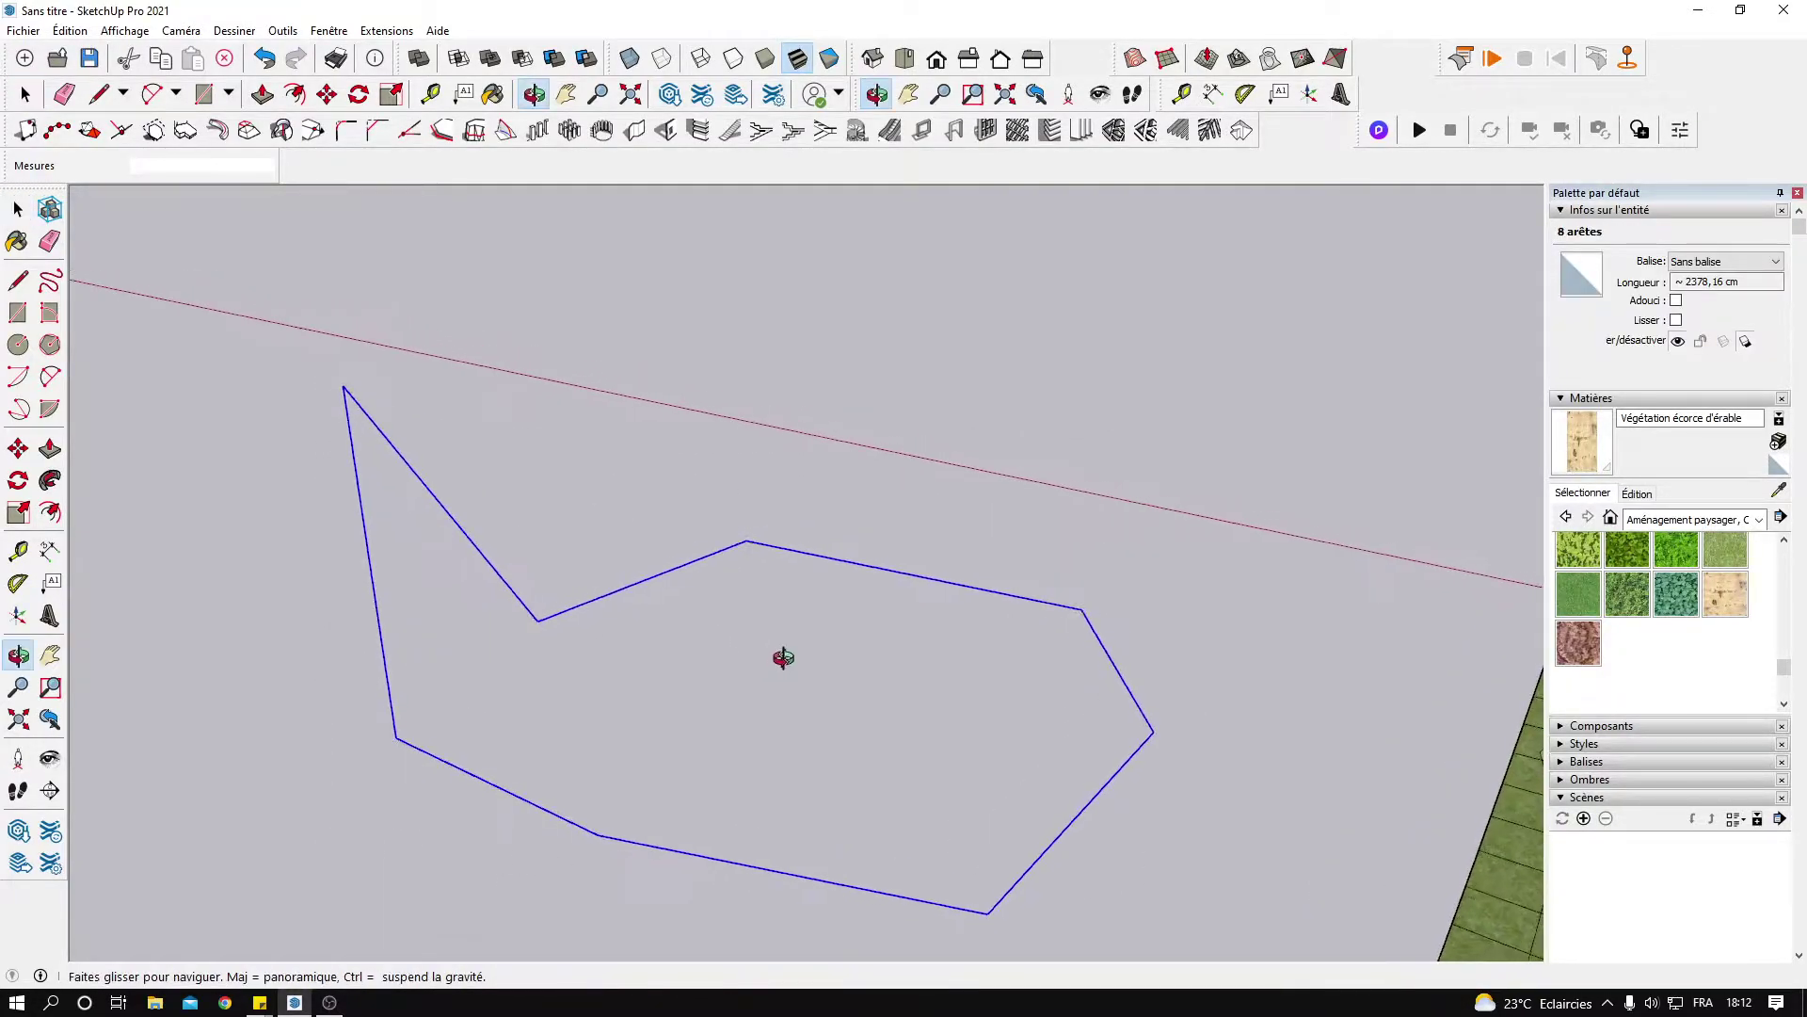
Build a surface from the outline with 'À partir des contours' and paint it Végétation gazon artificiel.
{"action": "left_click", "coordinate": [1136, 58]}
{"action": "mouse_move", "coordinate": [759, 653]}
{"action": "middle_mouse_down"}
{"action": "mouse_move", "coordinate": [789, 674]}
{"action": "mouse_move", "coordinate": [700, 670]}
{"action": "middle_mouse_up"}
{"action": "left_click", "coordinate": [1599, 617]}
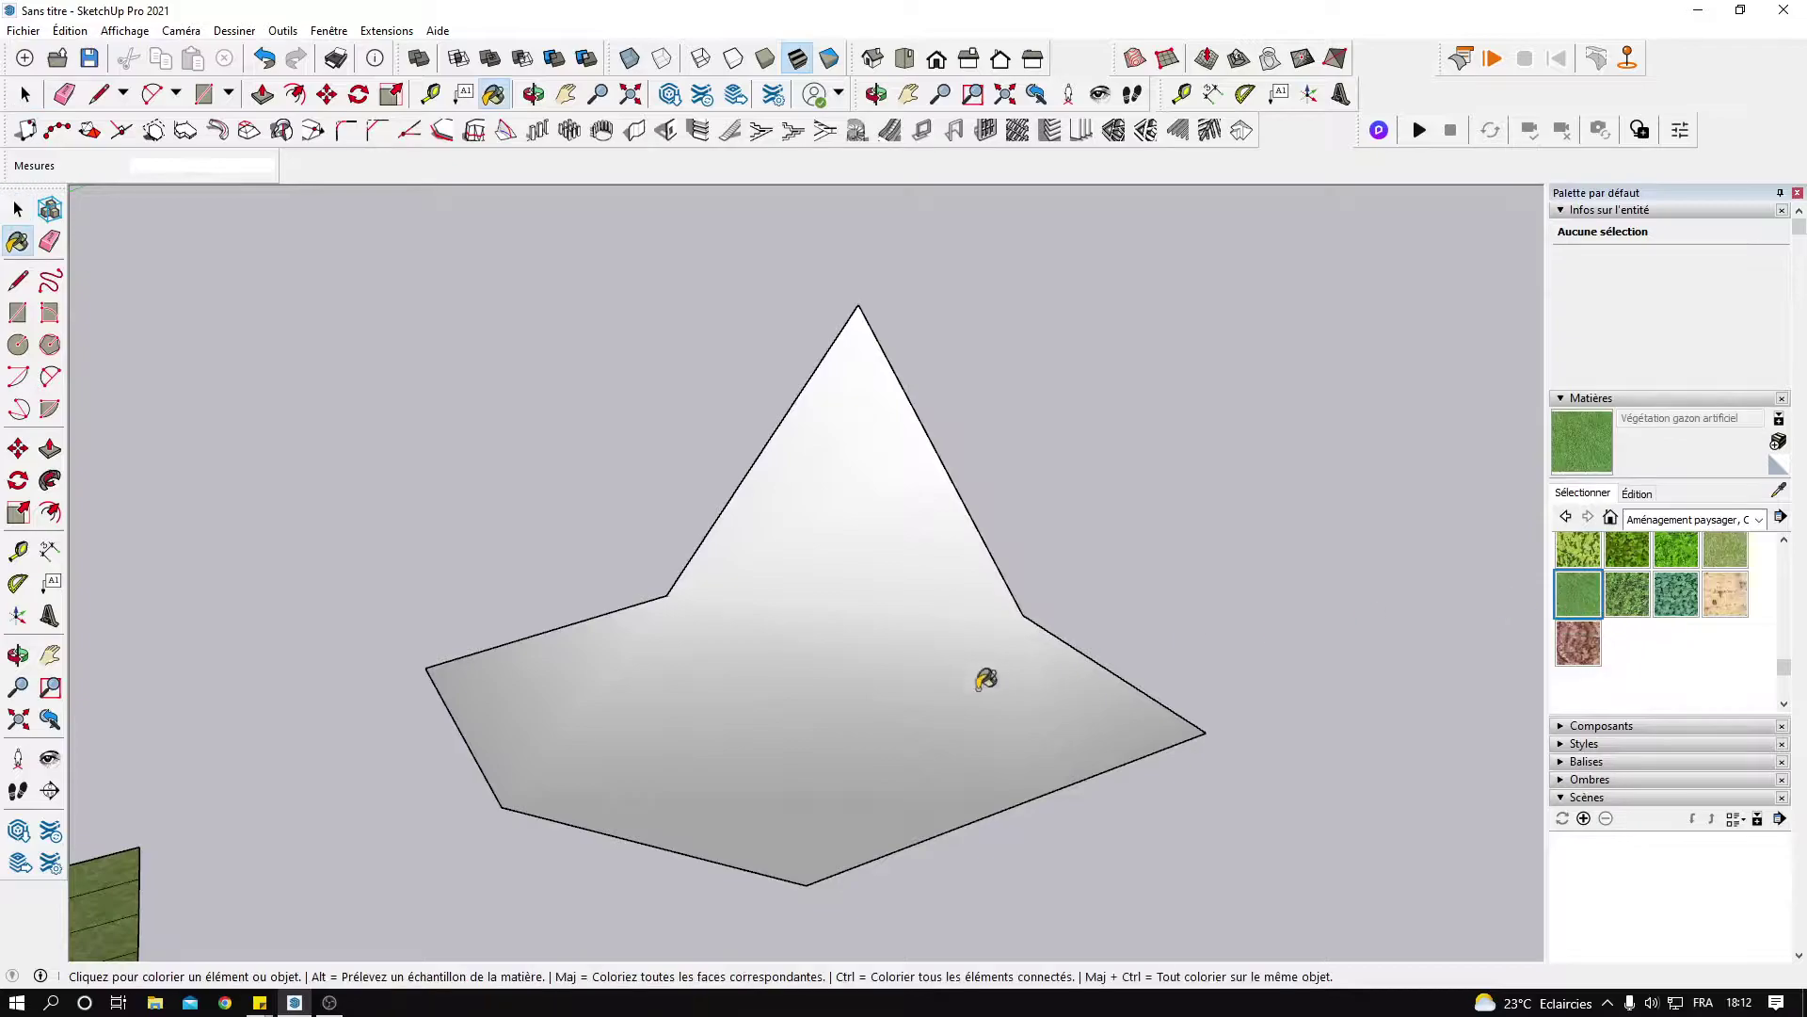
{"action": "left_click", "coordinate": [863, 694]}
{"action": "mouse_move", "coordinate": [863, 694]}
{"action": "middle_mouse_down"}
{"action": "mouse_move", "coordinate": [867, 658]}
{"action": "mouse_move", "coordinate": [444, 604]}
{"action": "mouse_move", "coordinate": [302, 512]}
{"action": "mouse_move", "coordinate": [552, 674]}
{"action": "mouse_move", "coordinate": [1061, 731]}
{"action": "mouse_move", "coordinate": [1133, 695]}
{"action": "mouse_move", "coordinate": [860, 671]}
{"action": "mouse_move", "coordinate": [1021, 565]}
{"action": "mouse_move", "coordinate": [803, 598]}
{"action": "mouse_move", "coordinate": [944, 730]}
{"action": "middle_mouse_up"}
{"action": "key", "text": "space"}
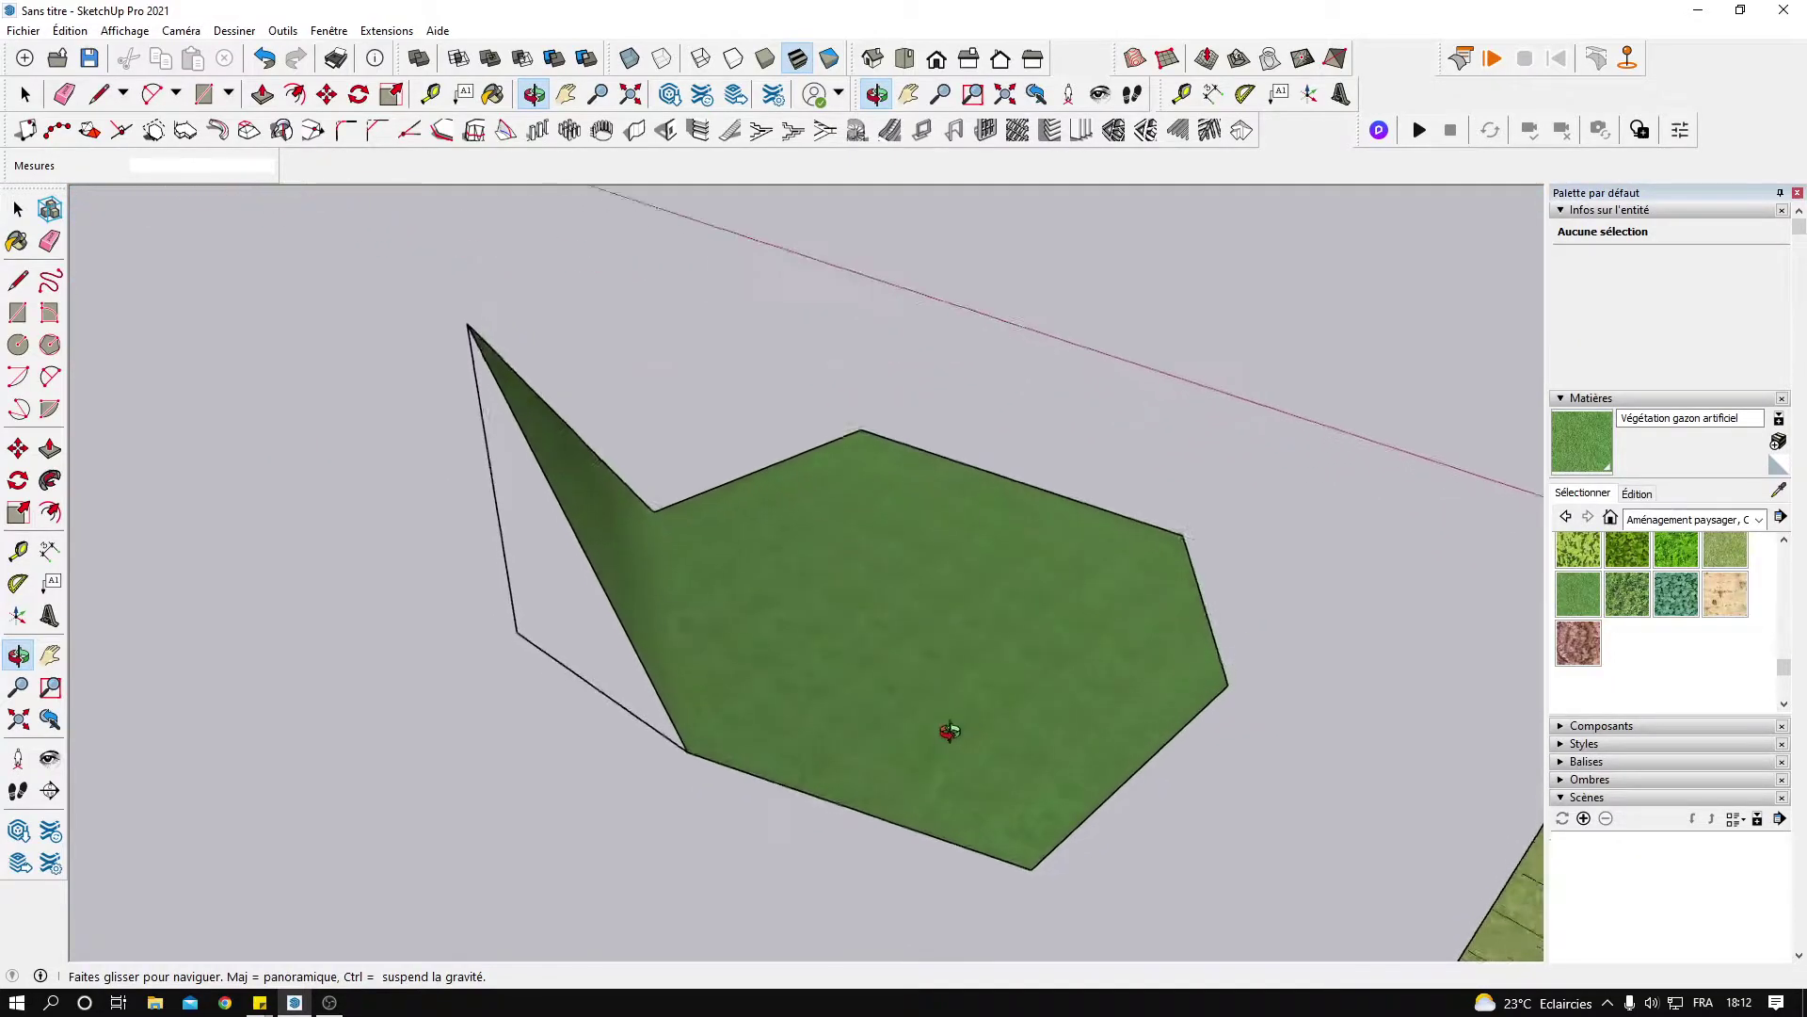
{"action": "middle_click_drag", "start_coordinate": [867, 654], "coordinate": [738, 634]}
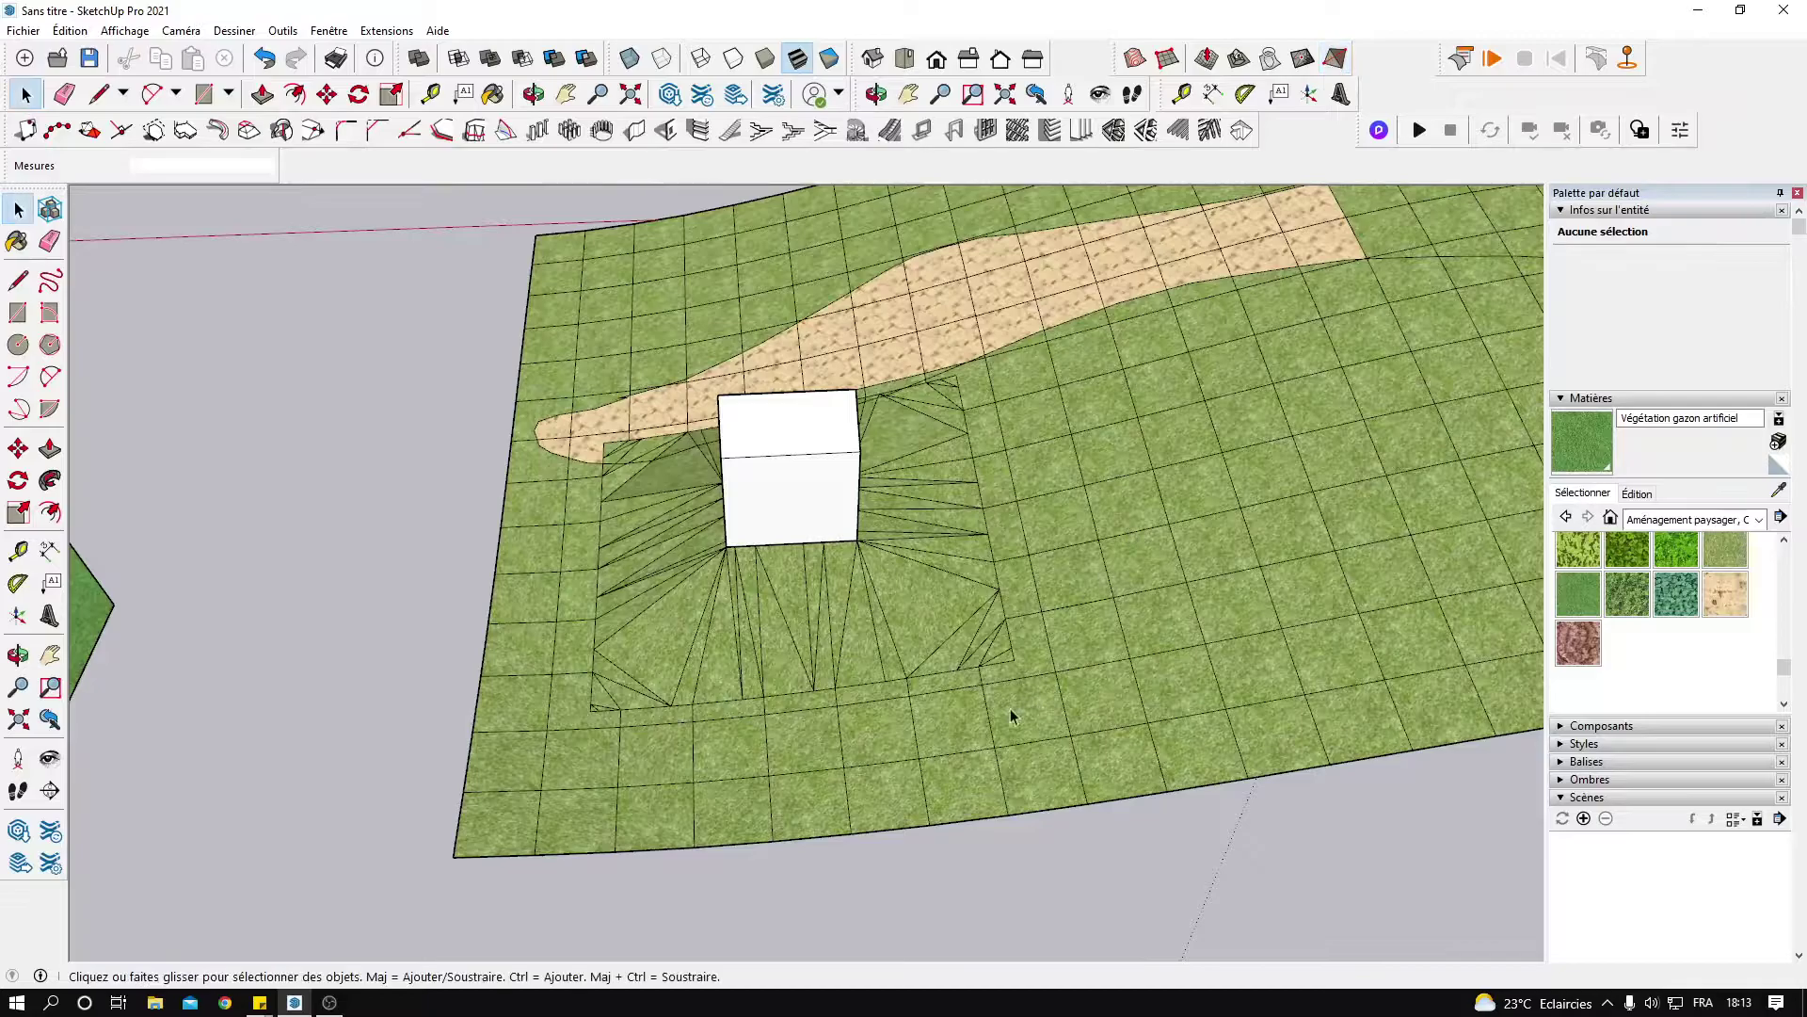
Open the terrain group for editing and select a face near its front edge.
{"action": "left_click", "coordinate": [950, 753]}
{"action": "double_click", "coordinate": [951, 754]}
{"action": "scroll", "coordinate": [956, 768], "scroll_direction": "up", "scroll_amount": 5}
{"action": "left_click", "coordinate": [969, 840]}
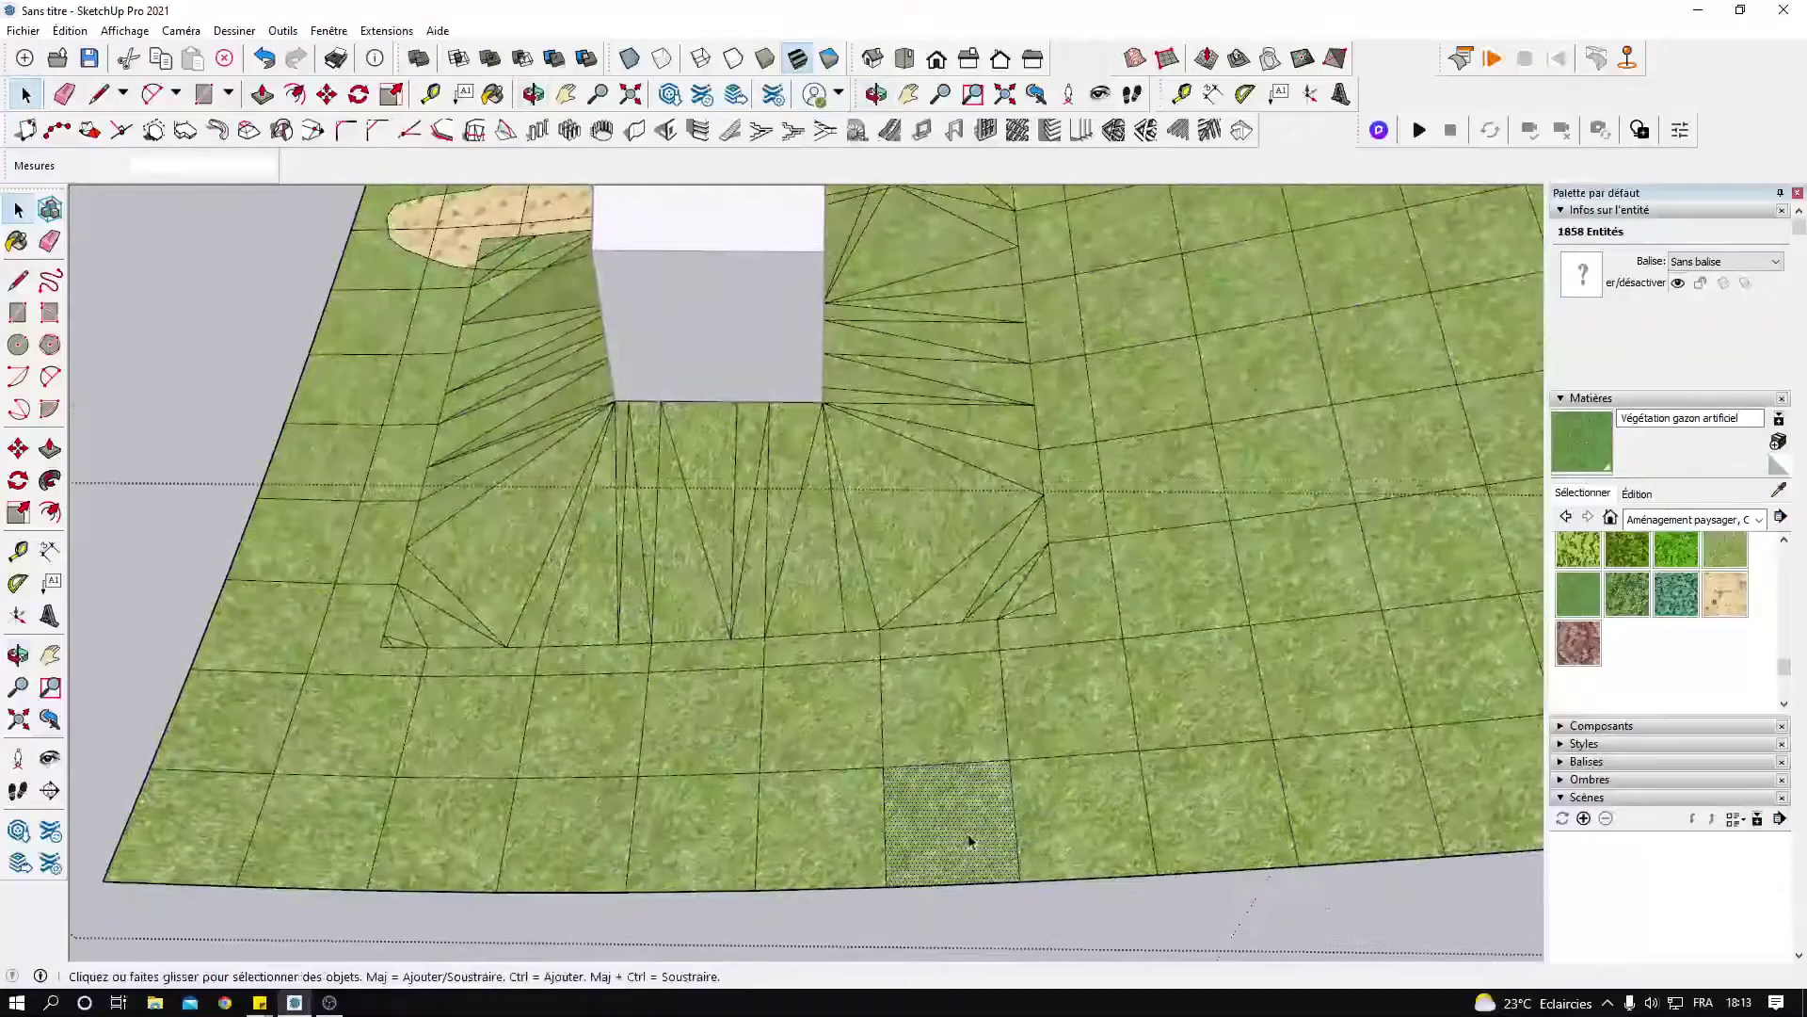
{"action": "scroll", "coordinate": [970, 840], "scroll_direction": "up", "scroll_amount": 3}
{"action": "mouse_move", "coordinate": [824, 677]}
{"action": "middle_mouse_down"}
{"action": "mouse_move", "coordinate": [786, 560]}
{"action": "mouse_move", "coordinate": [798, 740]}
{"action": "mouse_move", "coordinate": [828, 730]}
{"action": "middle_mouse_up"}
{"action": "scroll", "coordinate": [798, 739], "scroll_direction": "down", "scroll_amount": 5}
Flip three diagonal edges in the front grass mesh with 'Retourner l'arête'.
{"action": "left_click", "coordinate": [1340, 59]}
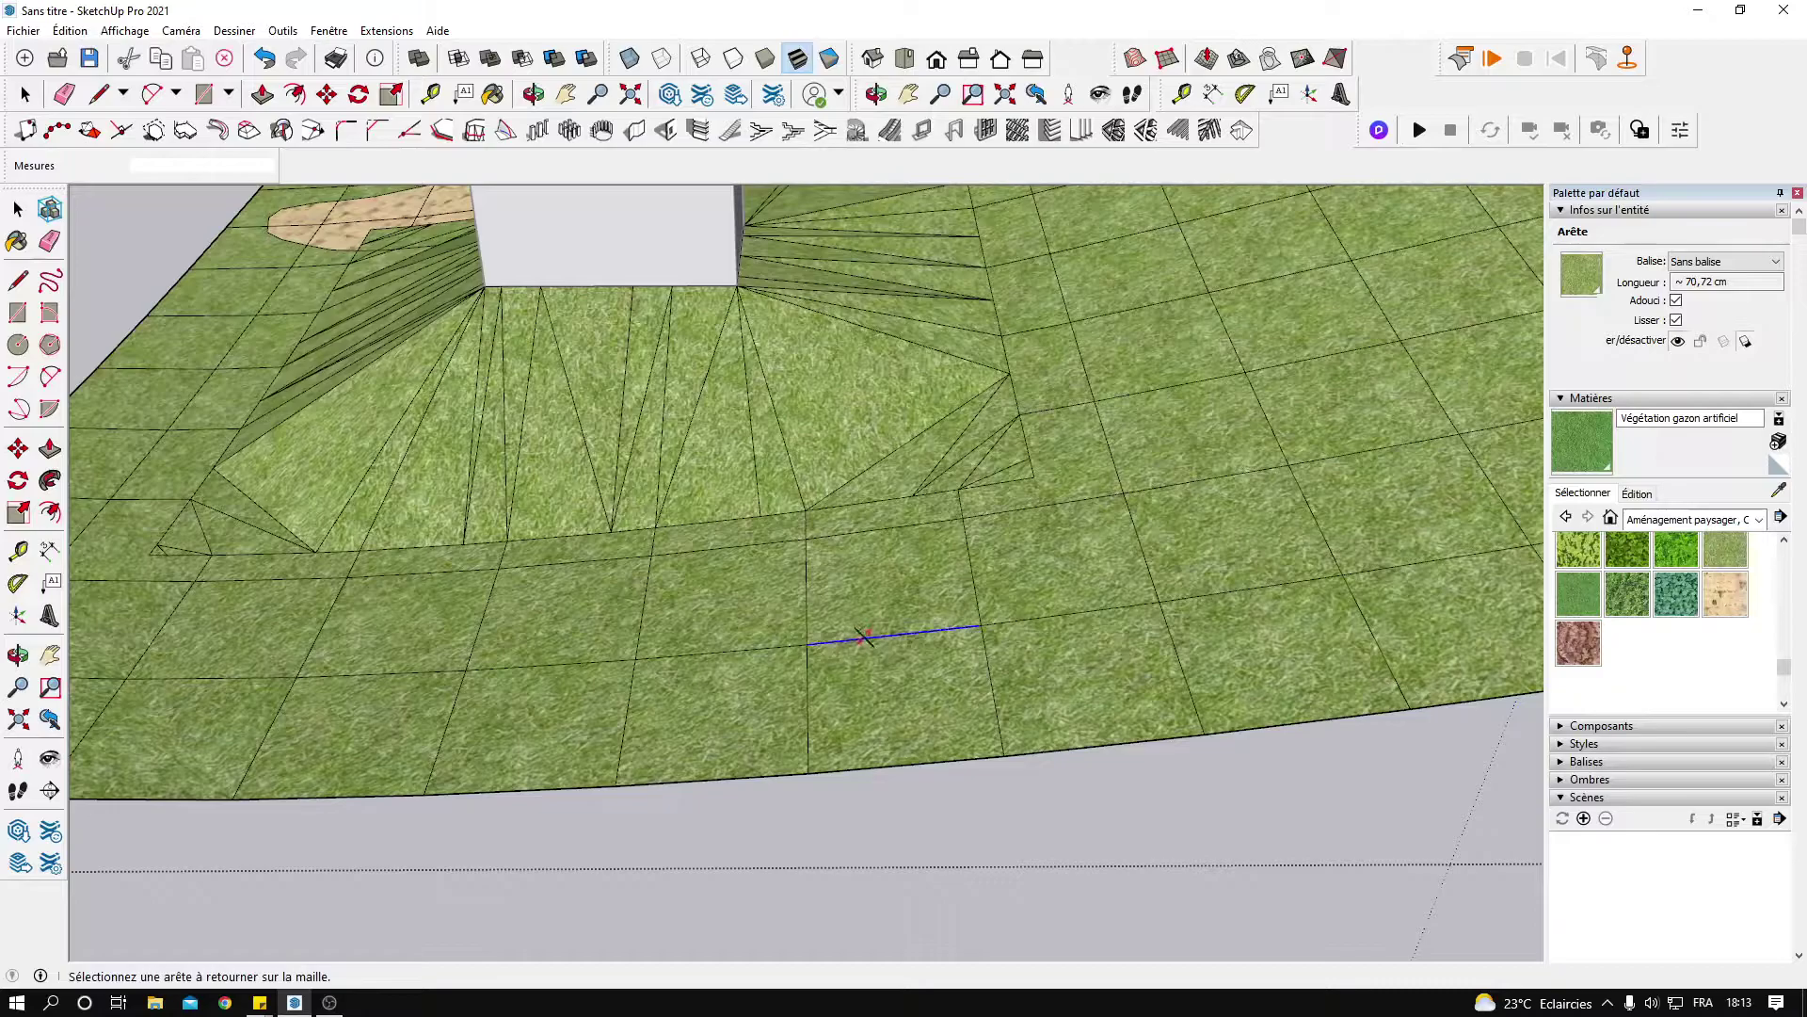
{"action": "middle_click_drag", "start_coordinate": [917, 614], "coordinate": [770, 627]}
{"action": "left_click", "coordinate": [753, 647]}
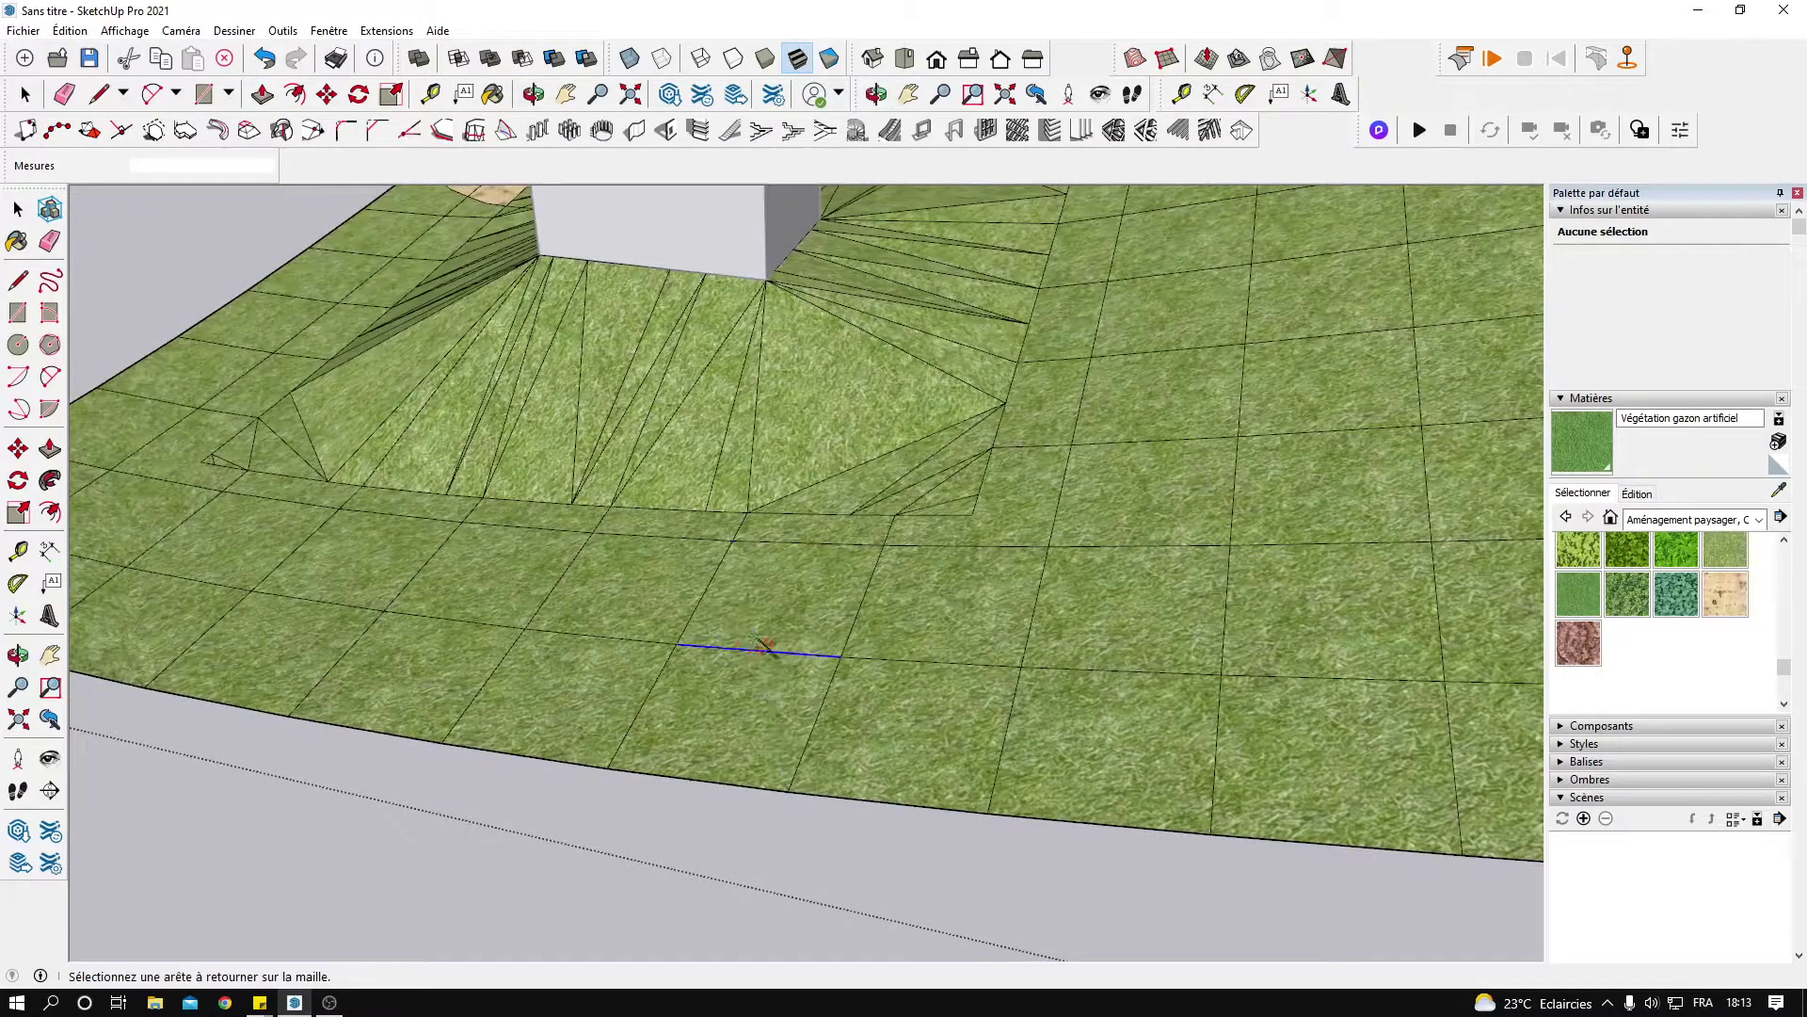
{"action": "mouse_move", "coordinate": [900, 662]}
{"action": "middle_mouse_down"}
{"action": "mouse_move", "coordinate": [908, 706]}
{"action": "mouse_move", "coordinate": [952, 694]}
{"action": "middle_mouse_up"}
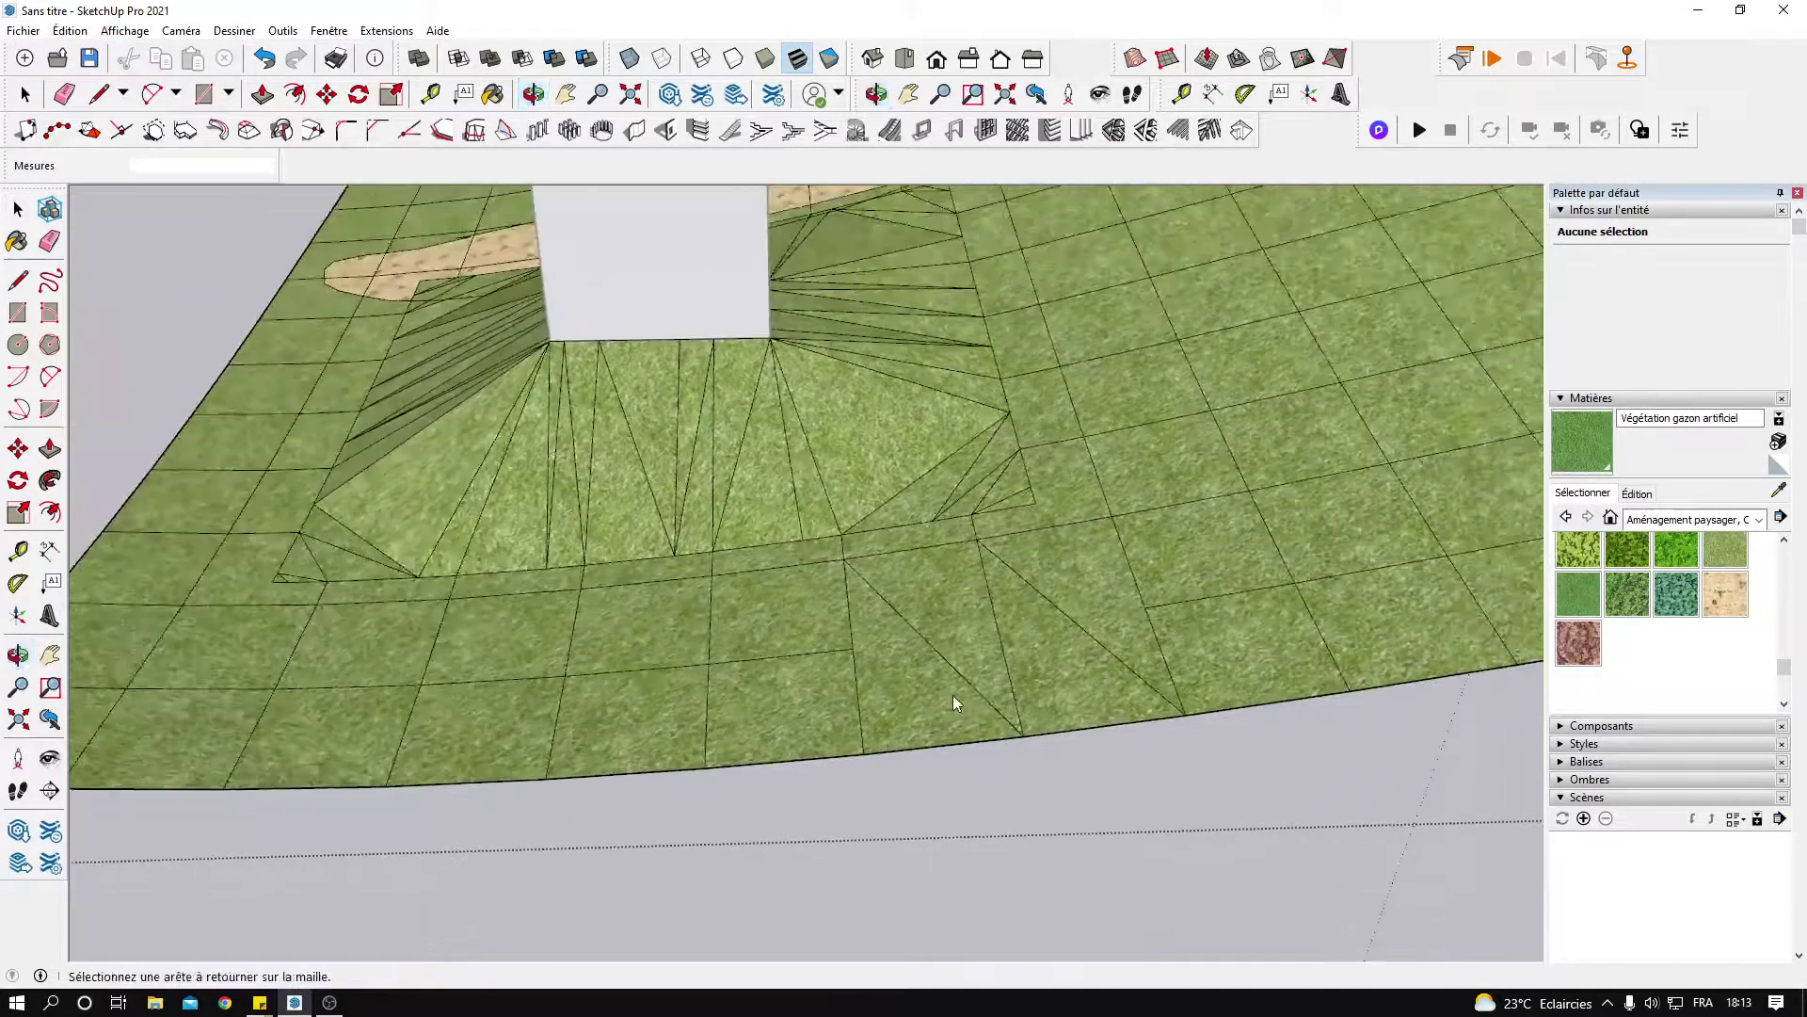
{"action": "left_click", "coordinate": [880, 504]}
{"action": "mouse_move", "coordinate": [880, 504]}
{"action": "middle_mouse_down"}
{"action": "mouse_move", "coordinate": [856, 457]}
{"action": "mouse_move", "coordinate": [767, 501]}
{"action": "mouse_move", "coordinate": [900, 371]}
{"action": "mouse_move", "coordinate": [912, 537]}
{"action": "mouse_move", "coordinate": [750, 636]}
{"action": "mouse_move", "coordinate": [917, 602]}
{"action": "mouse_move", "coordinate": [676, 646]}
{"action": "mouse_move", "coordinate": [758, 649]}
{"action": "middle_mouse_up"}
{"action": "scroll", "coordinate": [384, 787], "scroll_direction": "up", "scroll_amount": 1}
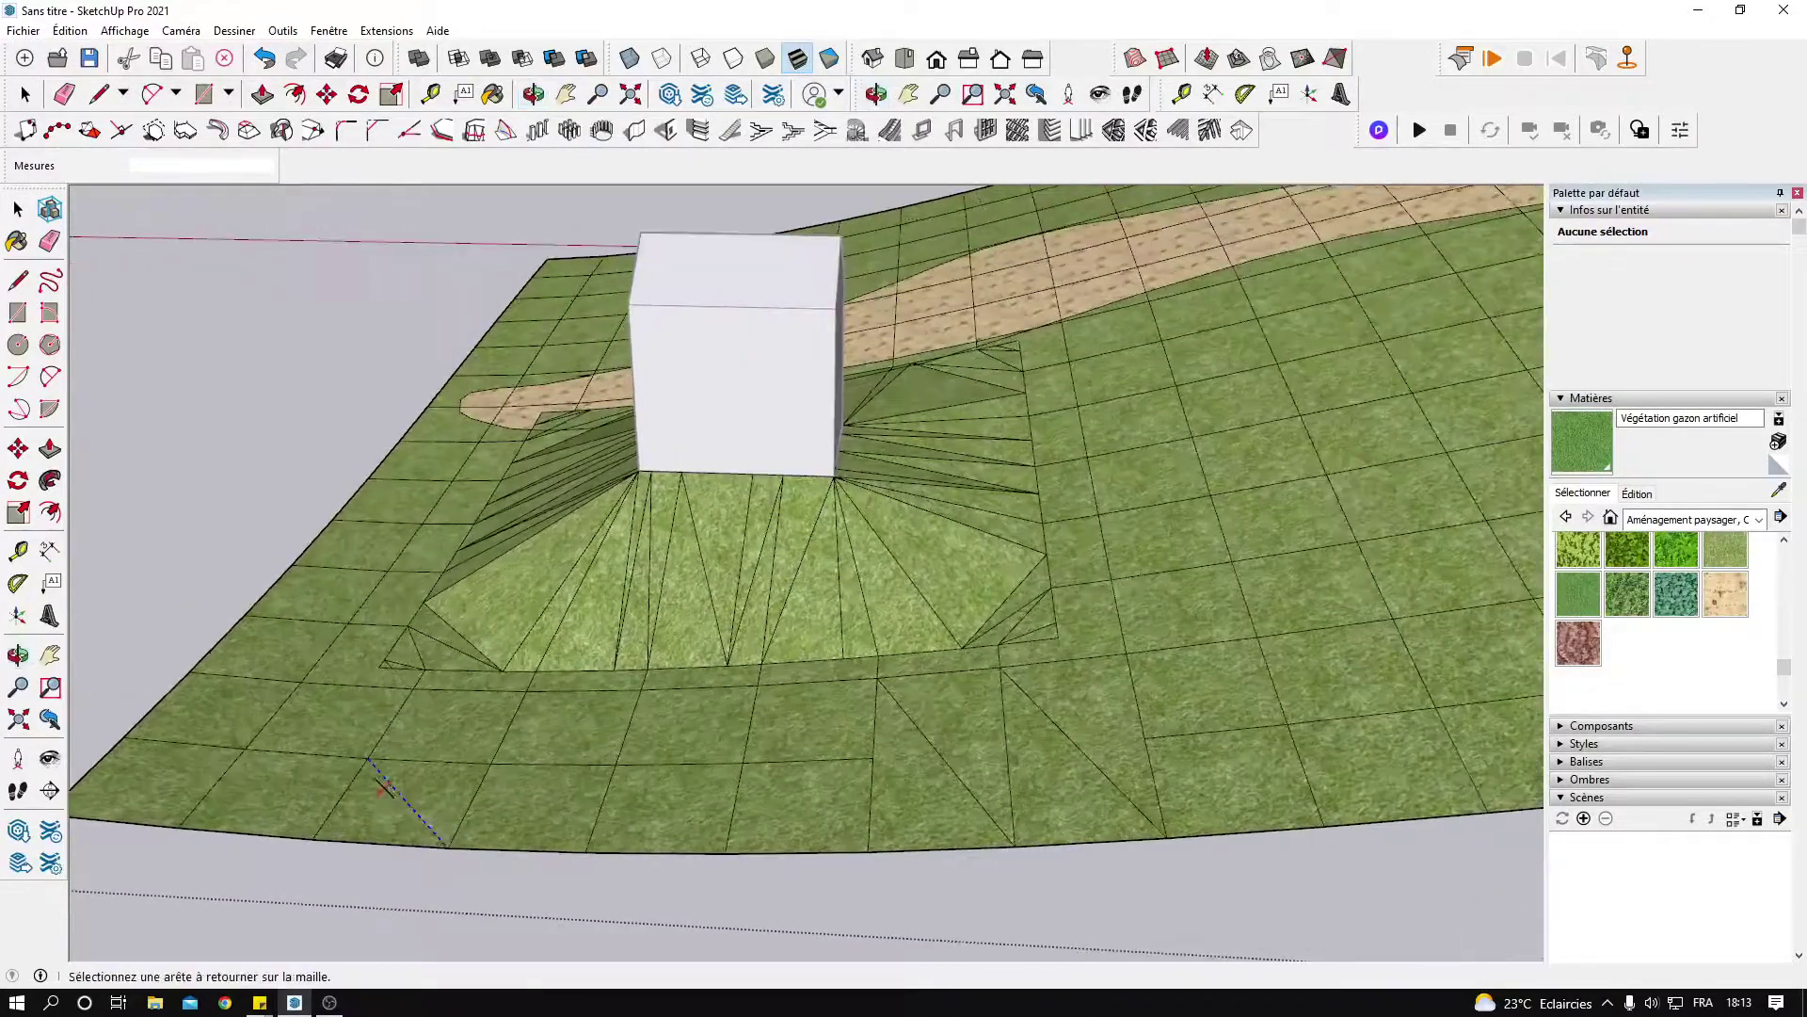
{"action": "left_click", "coordinate": [951, 772]}
{"action": "scroll", "coordinate": [950, 772], "scroll_direction": "up", "scroll_amount": 1}
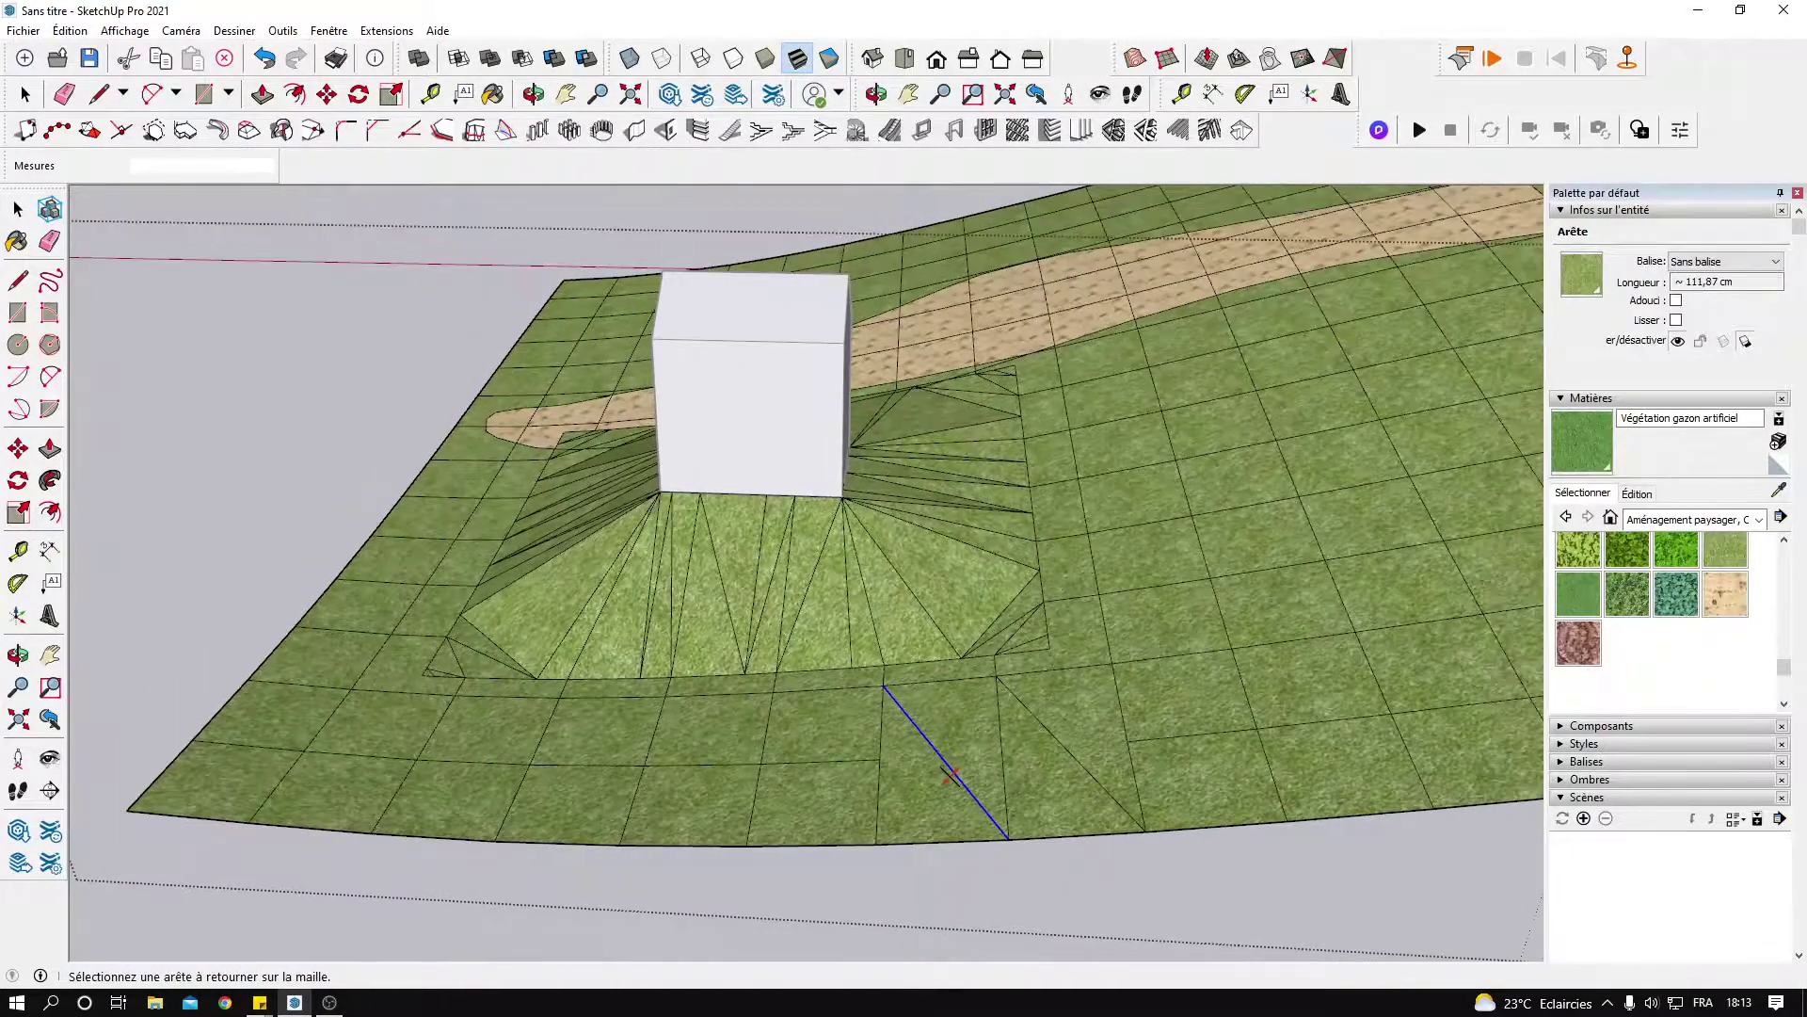
{"action": "key", "text": "space"}
{"action": "middle_click_drag", "start_coordinate": [951, 772], "coordinate": [951, 649]}
Select, then deselect, the small face at the terrain's front edge.
{"action": "mouse_move", "coordinate": [1148, 329]}
{"action": "middle_mouse_down"}
{"action": "mouse_move", "coordinate": [1081, 295]}
{"action": "mouse_move", "coordinate": [1082, 443]}
{"action": "mouse_move", "coordinate": [893, 614]}
{"action": "middle_mouse_up"}
{"action": "scroll", "coordinate": [866, 650], "scroll_direction": "down", "scroll_amount": 1}
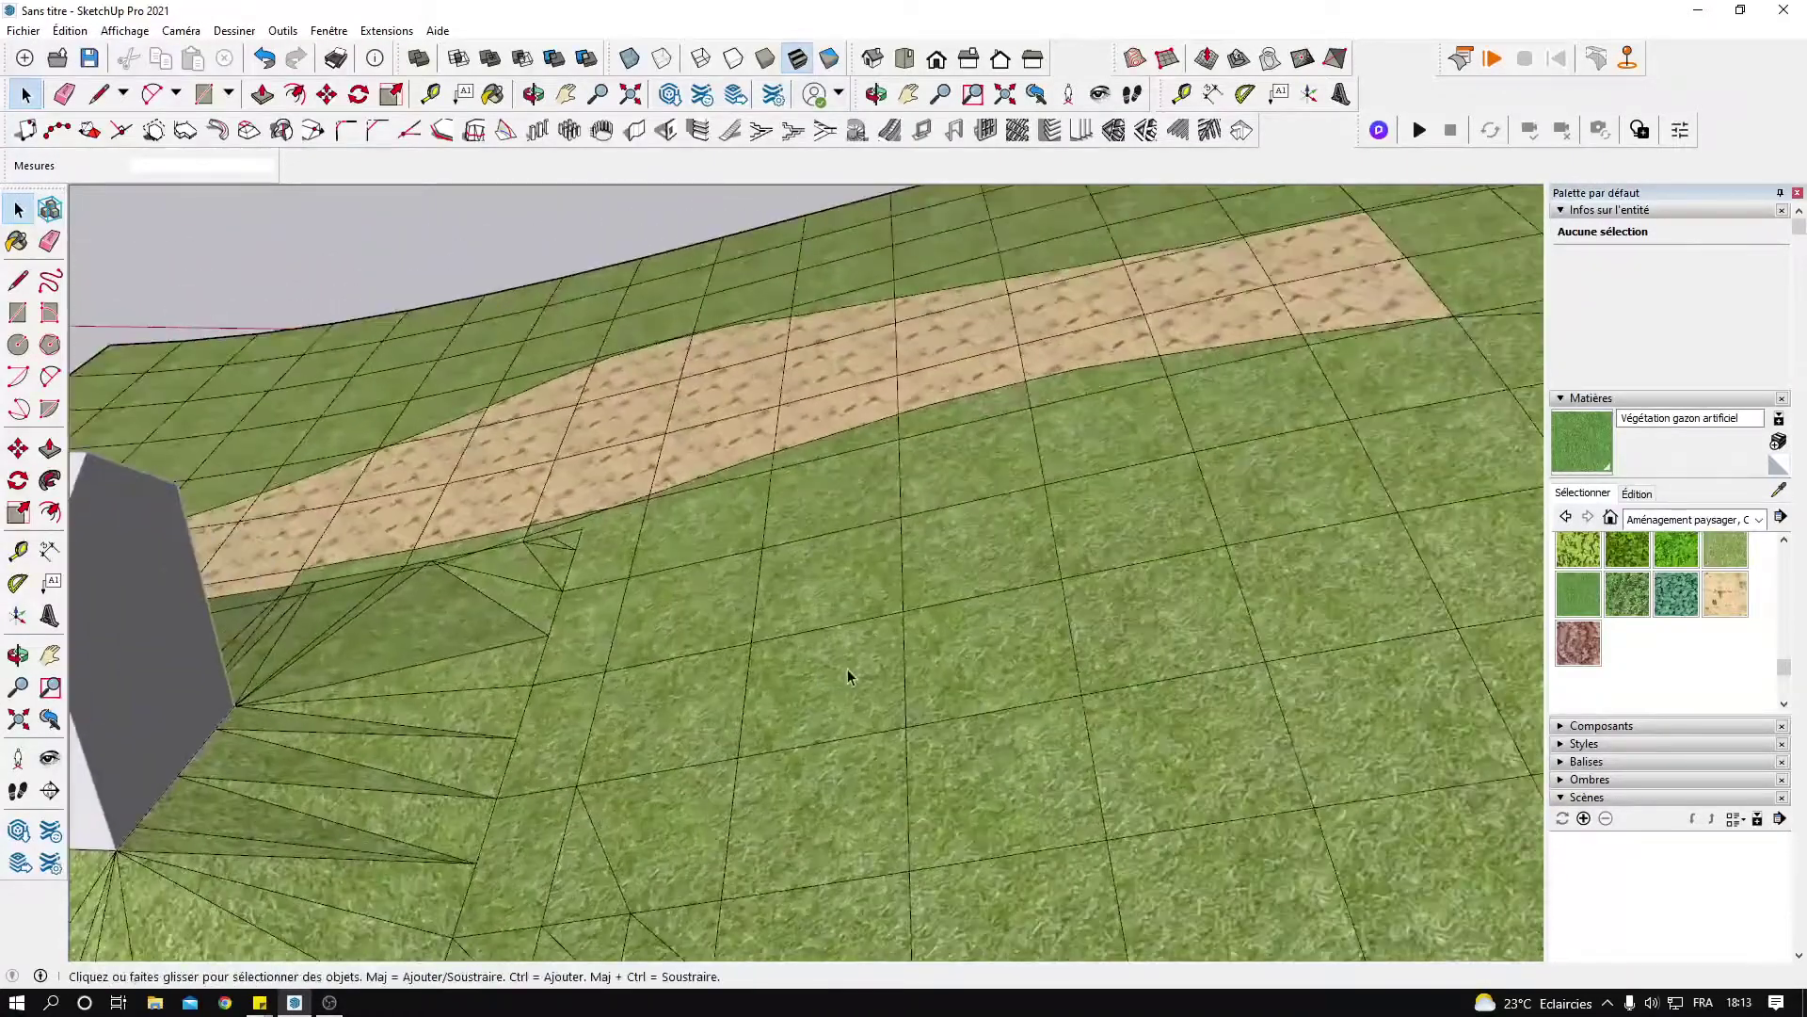
{"action": "scroll", "coordinate": [838, 680], "scroll_direction": "down", "scroll_amount": 1}
{"action": "scroll", "coordinate": [824, 720], "scroll_direction": "down", "scroll_amount": 2}
{"action": "scroll", "coordinate": [876, 772], "scroll_direction": "down", "scroll_amount": 2}
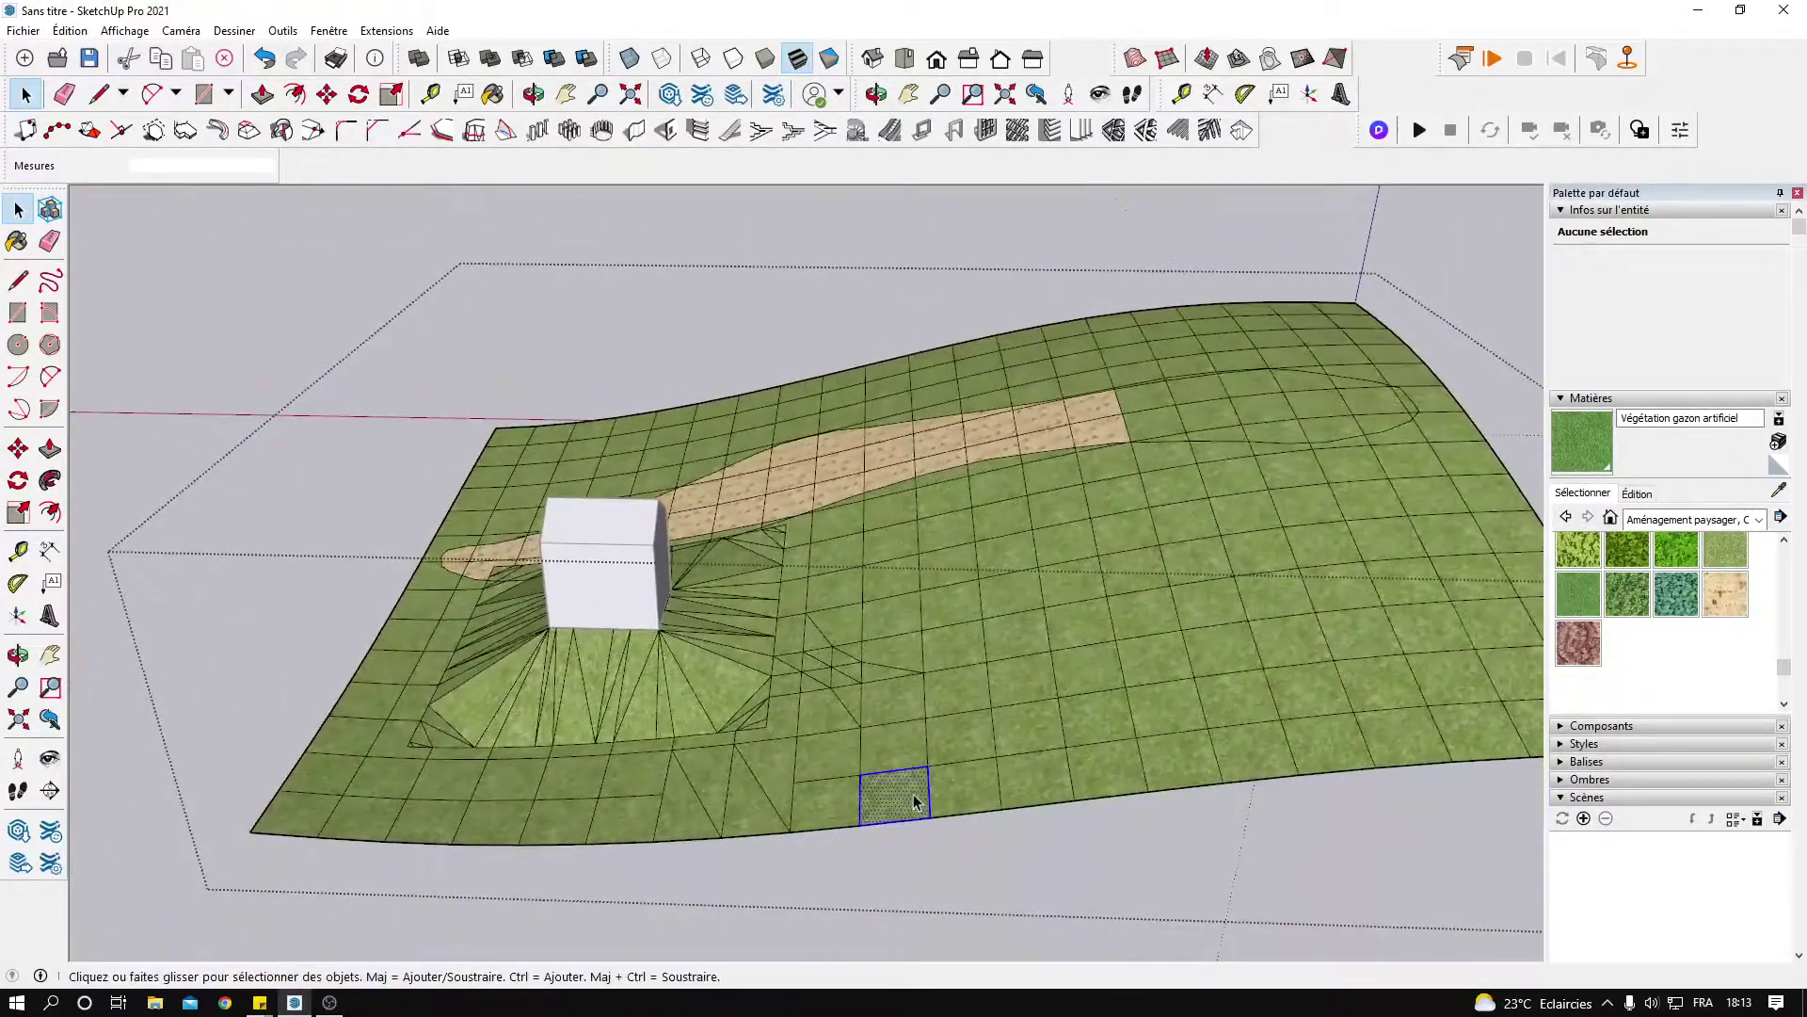
{"action": "left_click", "coordinate": [888, 793]}
{"action": "scroll", "coordinate": [888, 793], "scroll_direction": "up", "scroll_amount": 2}
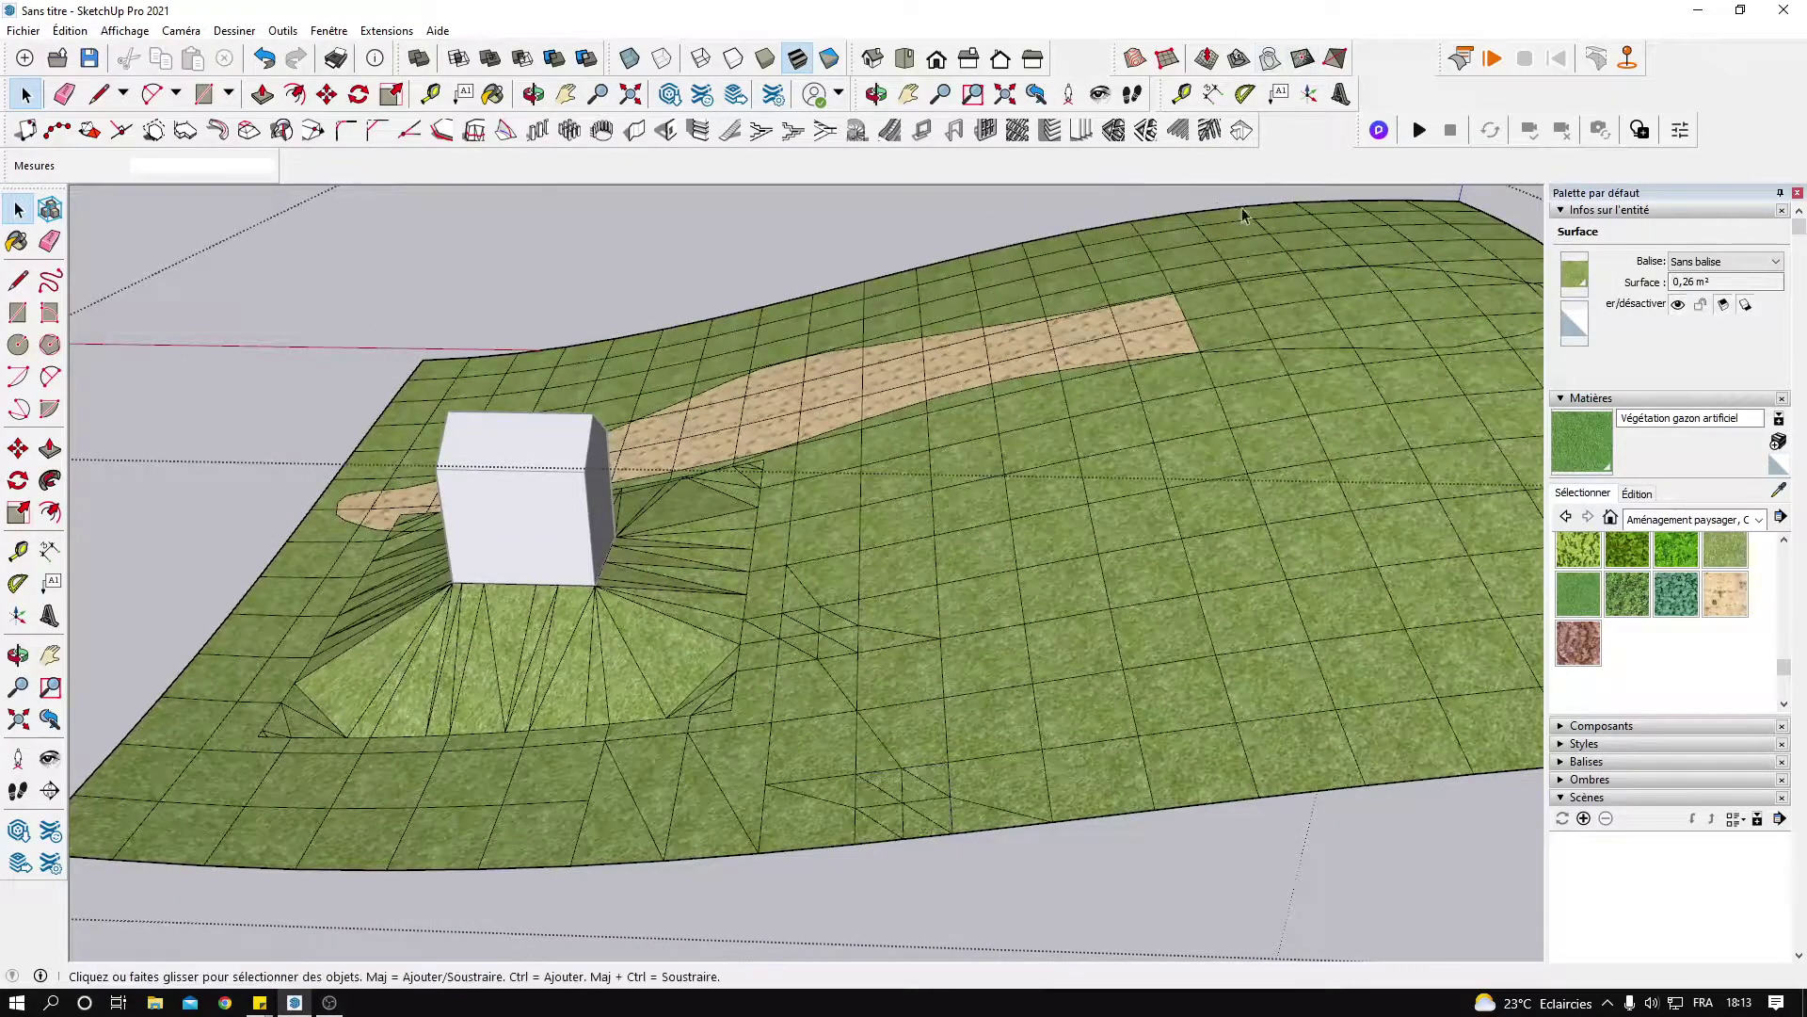
{"action": "key", "text": "Escape"}
{"action": "scroll", "coordinate": [899, 821], "scroll_direction": "up", "scroll_amount": 2}
{"action": "scroll", "coordinate": [896, 825], "scroll_direction": "up", "scroll_amount": 2}
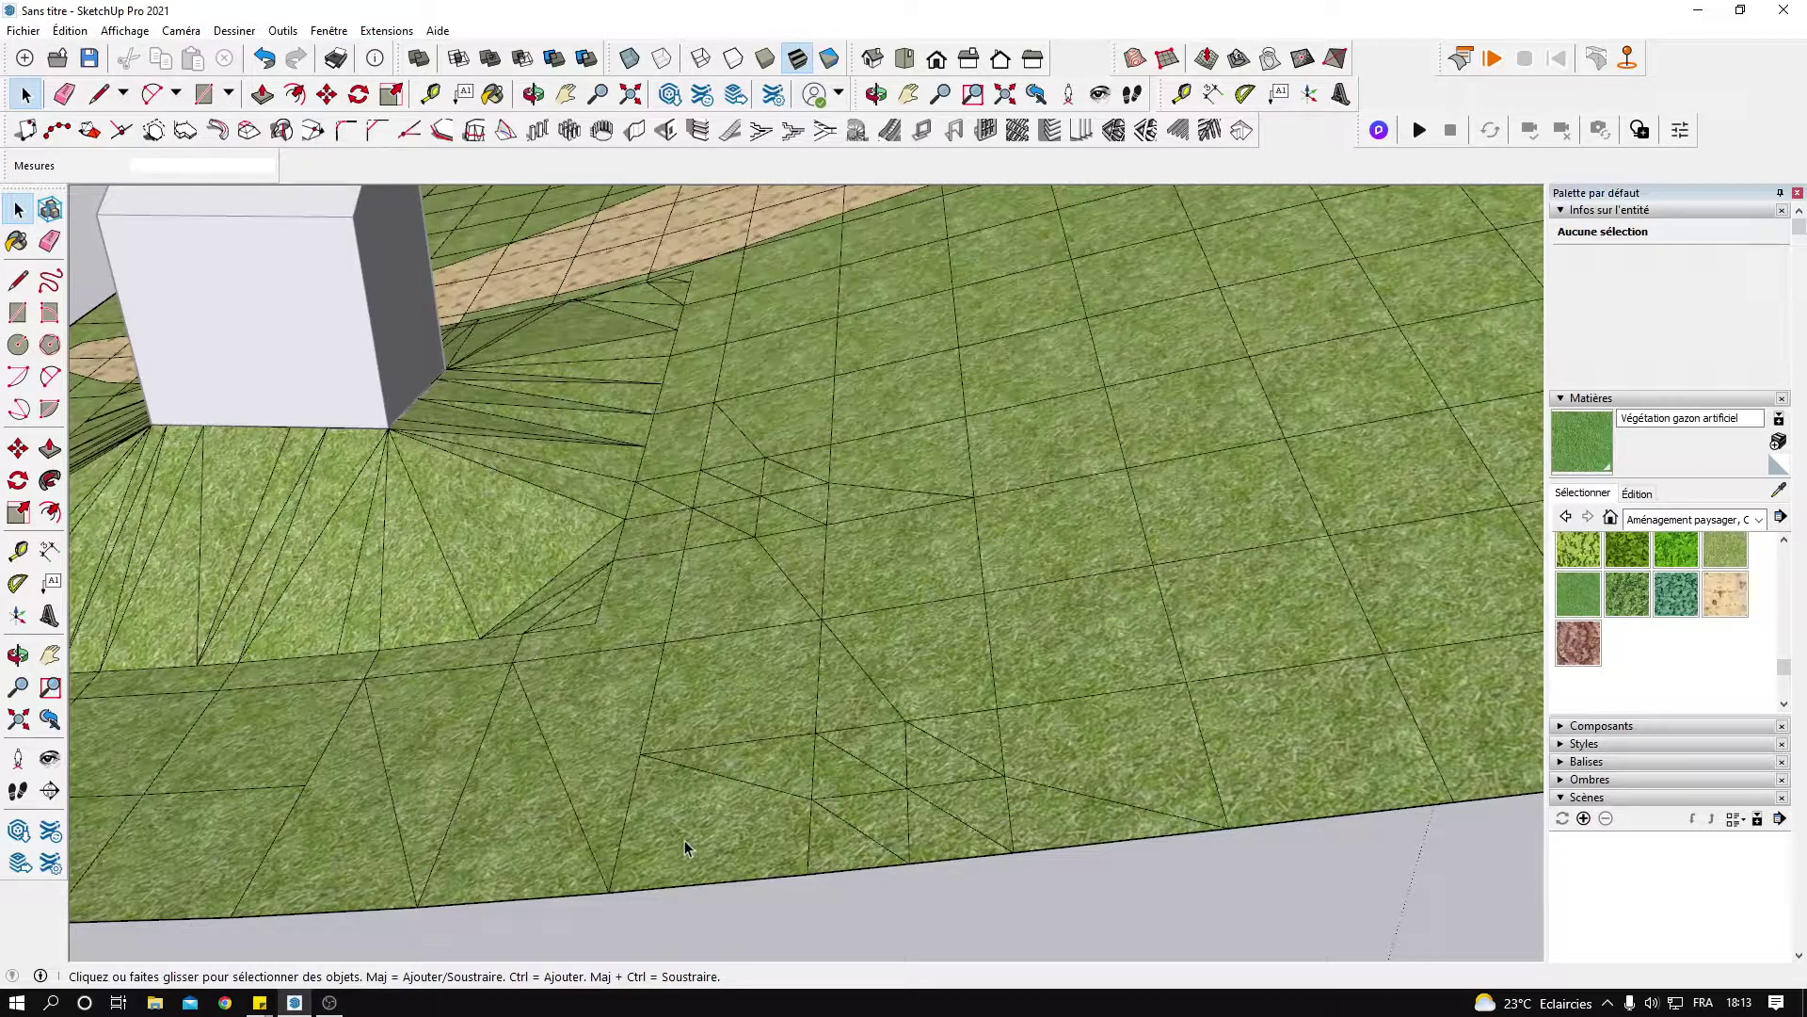
{"action": "scroll", "coordinate": [759, 798], "scroll_direction": "down", "scroll_amount": 5}
Orbit and zoom in for a closer top-down view of the terrain.
{"action": "mouse_move", "coordinate": [759, 798]}
{"action": "middle_mouse_down"}
{"action": "mouse_move", "coordinate": [801, 680]}
{"action": "mouse_move", "coordinate": [985, 617]}
{"action": "mouse_move", "coordinate": [908, 626]}
{"action": "mouse_move", "coordinate": [913, 585]}
{"action": "middle_mouse_up"}
{"action": "mouse_move", "coordinate": [979, 513]}
{"action": "middle_mouse_down"}
{"action": "mouse_move", "coordinate": [767, 678]}
{"action": "mouse_move", "coordinate": [1008, 653]}
{"action": "mouse_move", "coordinate": [844, 737]}
{"action": "middle_mouse_up"}
{"action": "scroll", "coordinate": [636, 894], "scroll_direction": "up", "scroll_amount": 1}
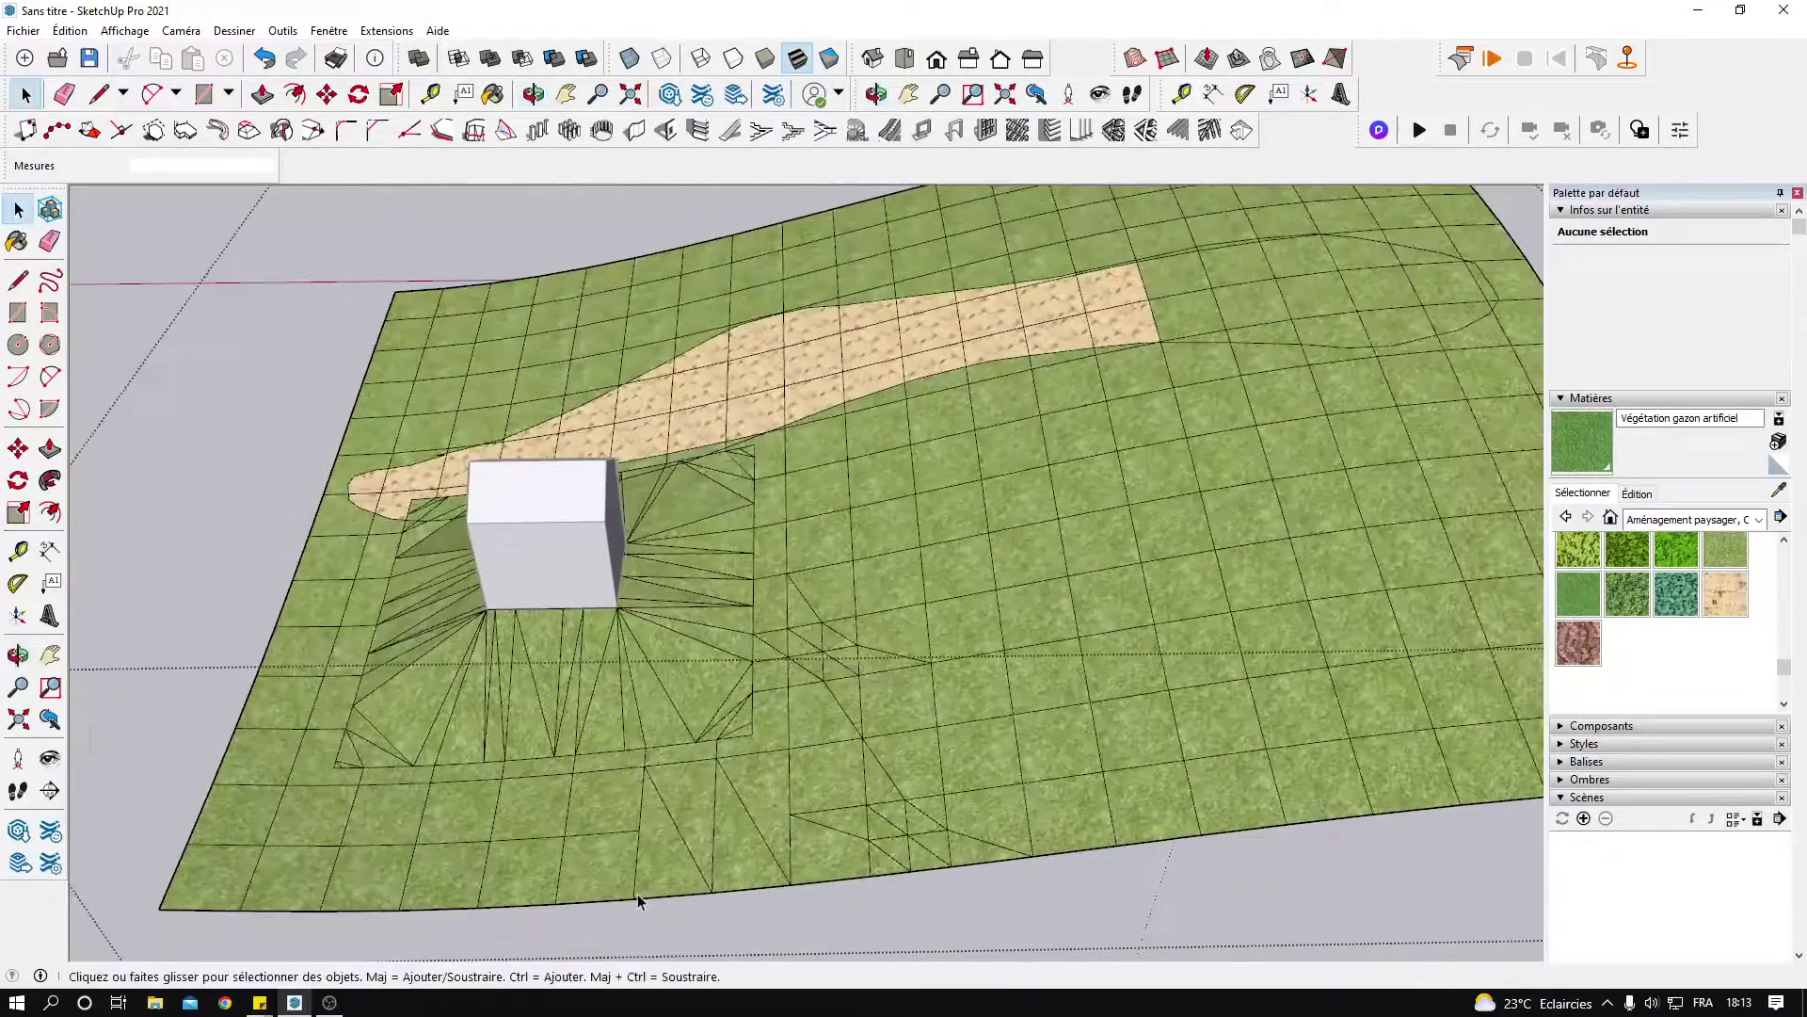
{"action": "scroll", "coordinate": [650, 876], "scroll_direction": "up", "scroll_amount": 1}
{"action": "scroll", "coordinate": [662, 860], "scroll_direction": "up", "scroll_amount": 1}
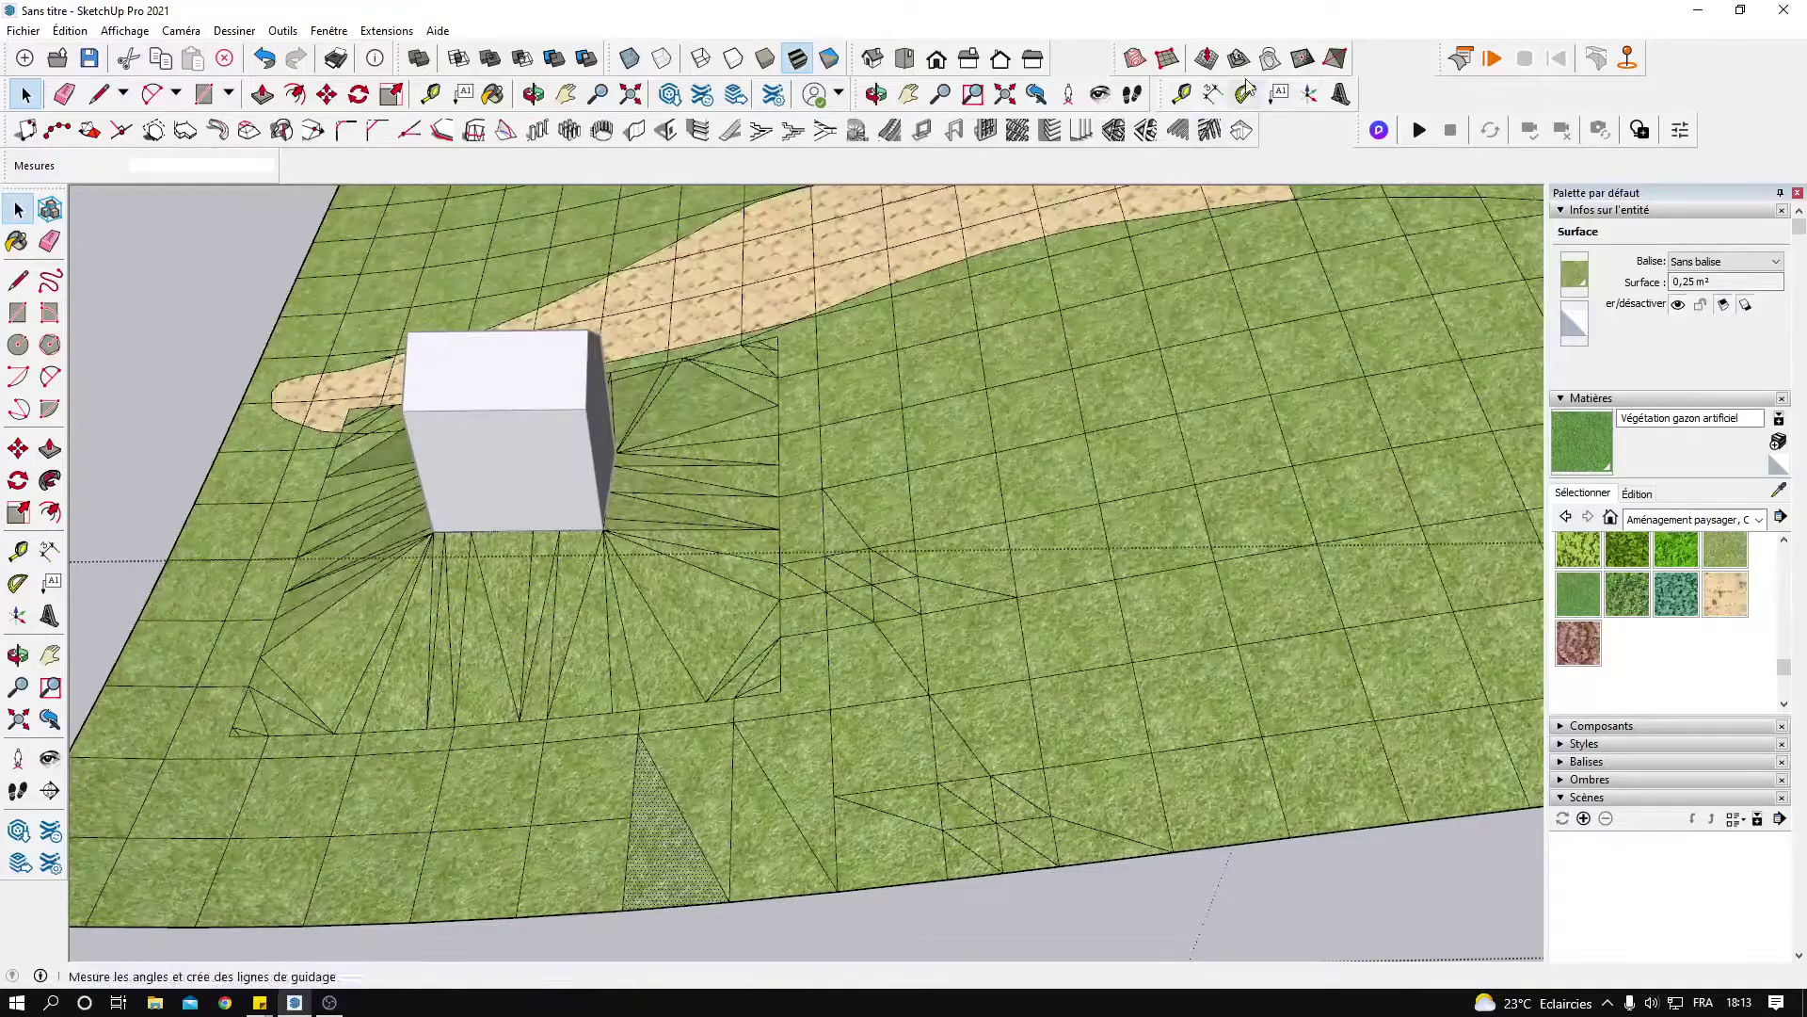
{"action": "left_click", "coordinate": [1296, 62]}
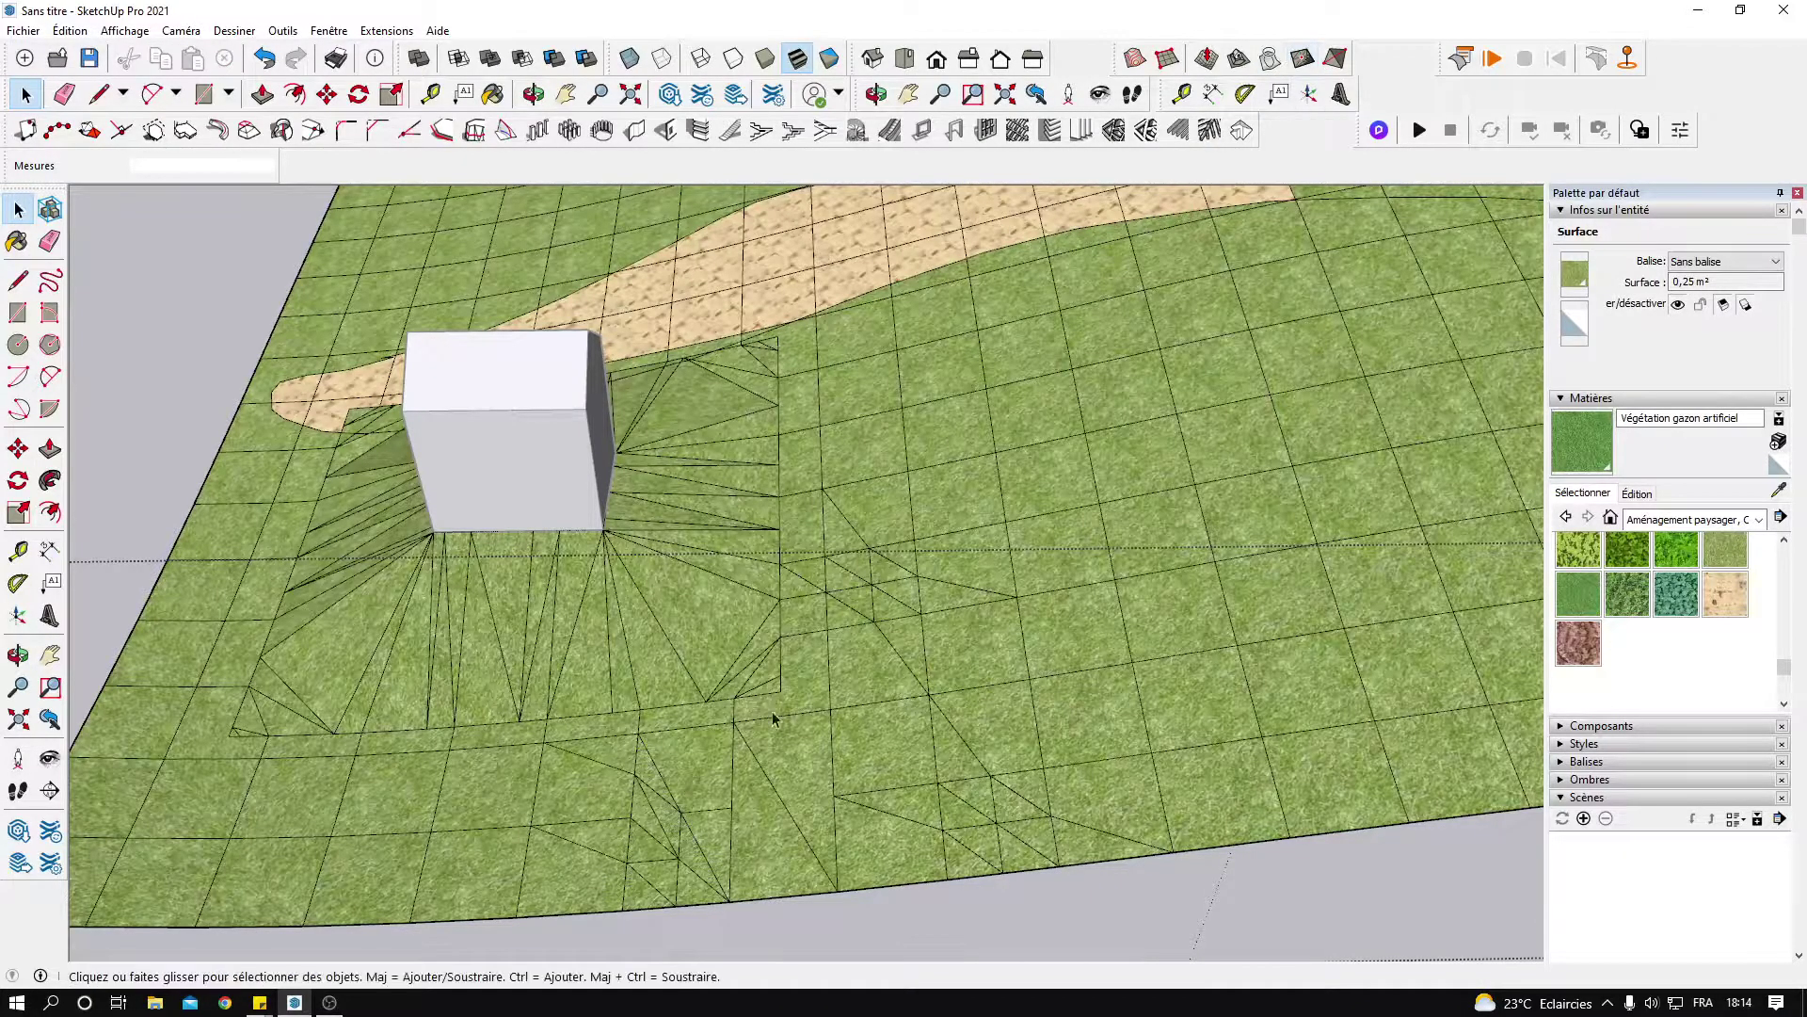
{"action": "left_click", "coordinate": [659, 882]}
{"action": "scroll", "coordinate": [649, 870], "scroll_direction": "up", "scroll_amount": 2}
{"action": "scroll", "coordinate": [847, 734], "scroll_direction": "up", "scroll_amount": 2}
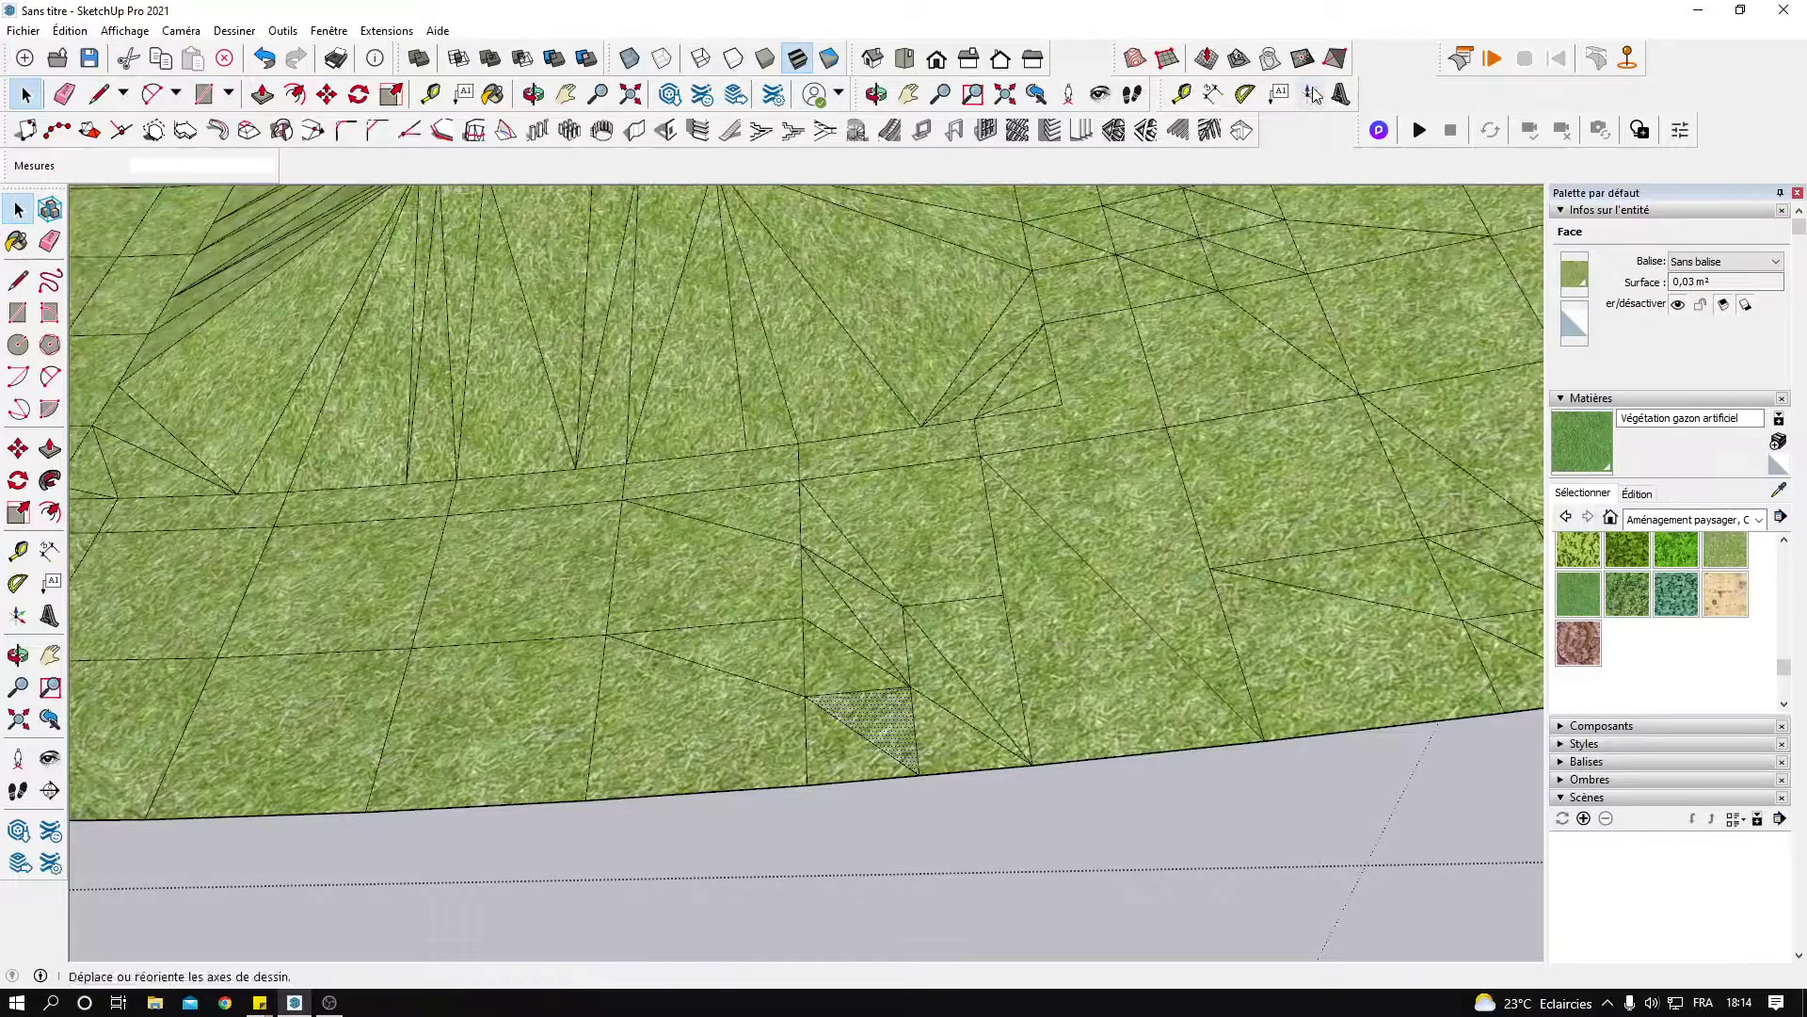
{"action": "key", "text": "ctrl+t"}
{"action": "scroll", "coordinate": [951, 678], "scroll_direction": "down", "scroll_amount": 3}
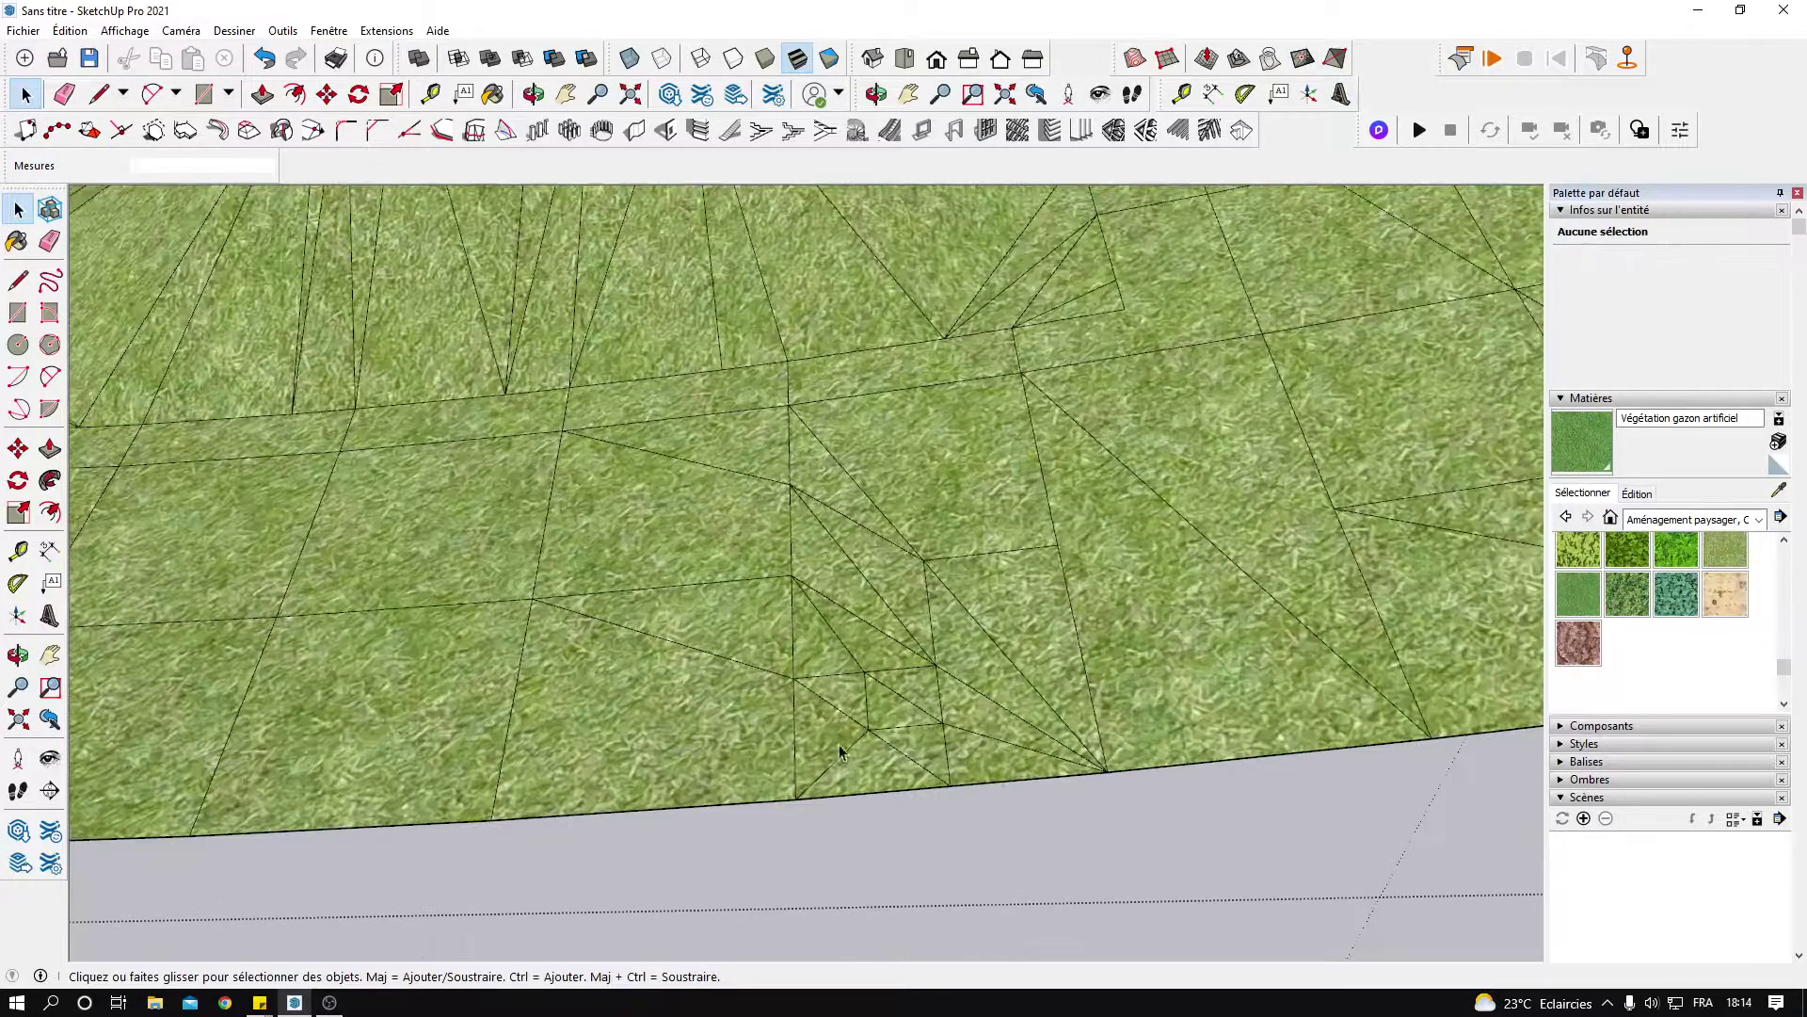
{"action": "scroll", "coordinate": [932, 715], "scroll_direction": "down", "scroll_amount": 3}
{"action": "scroll", "coordinate": [921, 743], "scroll_direction": "down", "scroll_amount": 2}
{"action": "scroll", "coordinate": [880, 749], "scroll_direction": "up", "scroll_amount": 2}
{"action": "middle_click_drag", "start_coordinate": [880, 748], "coordinate": [870, 604]}
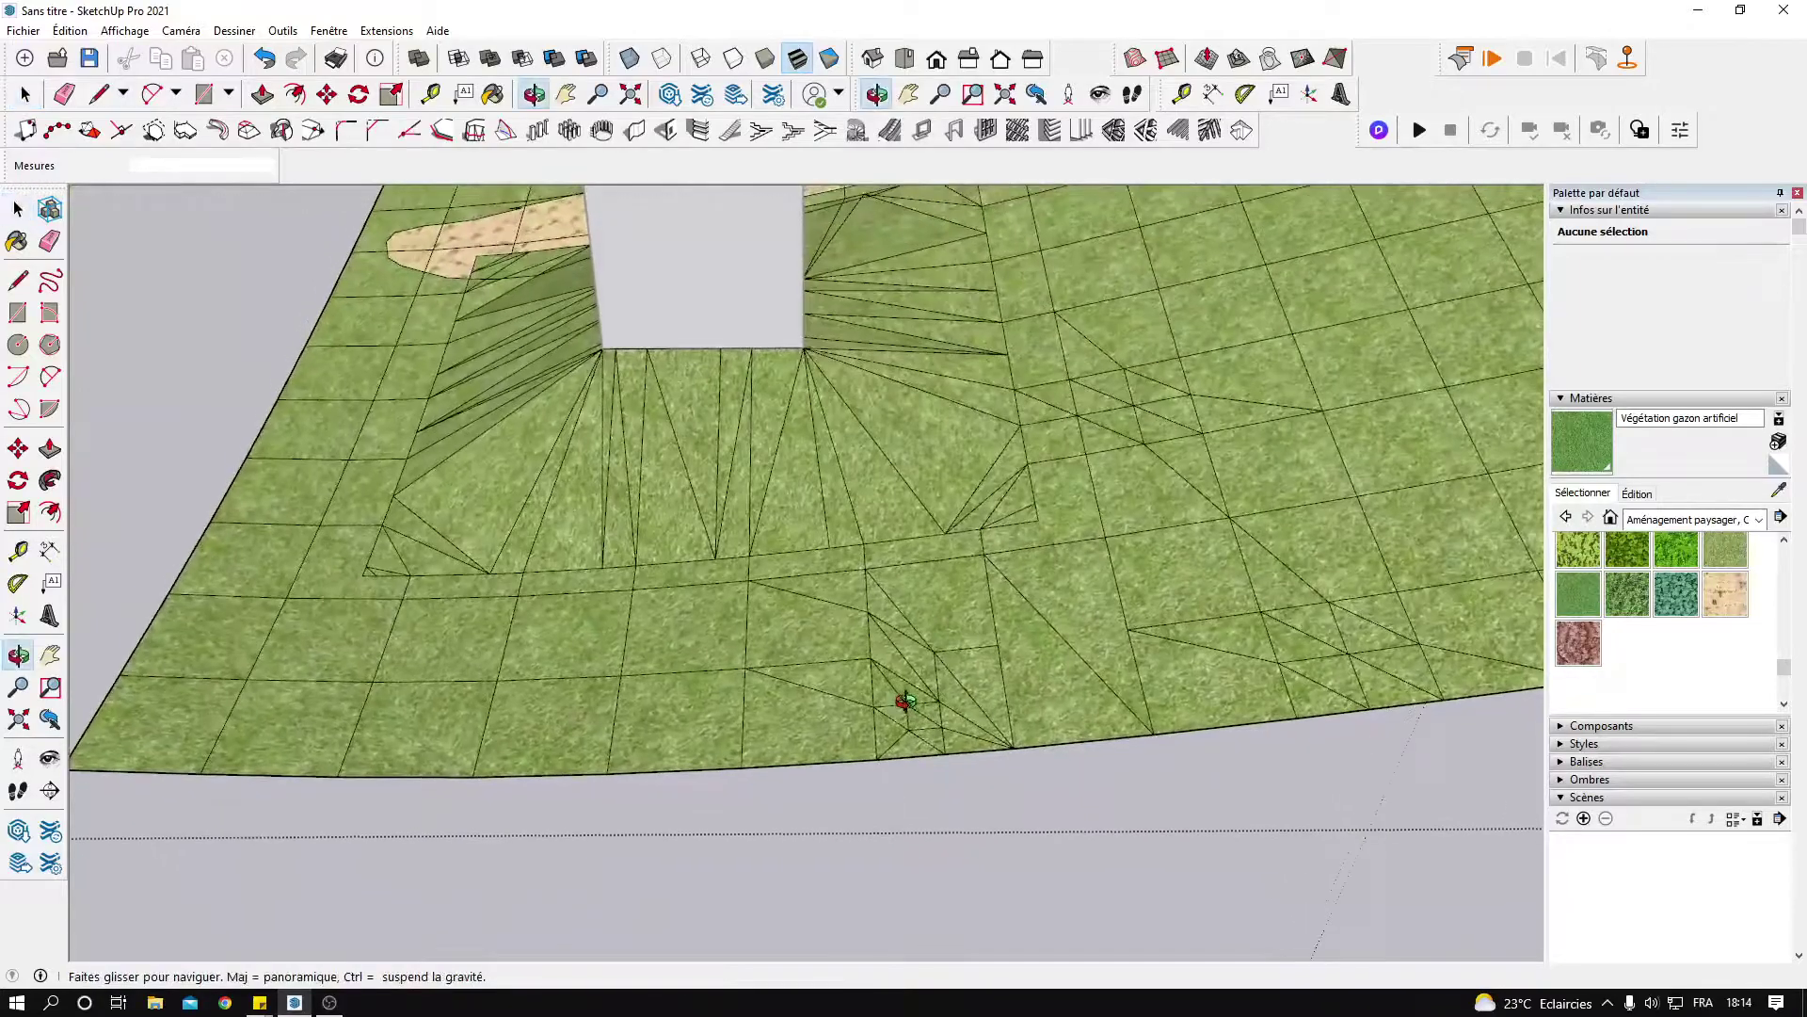
{"action": "scroll", "coordinate": [780, 744], "scroll_direction": "down", "scroll_amount": 1}
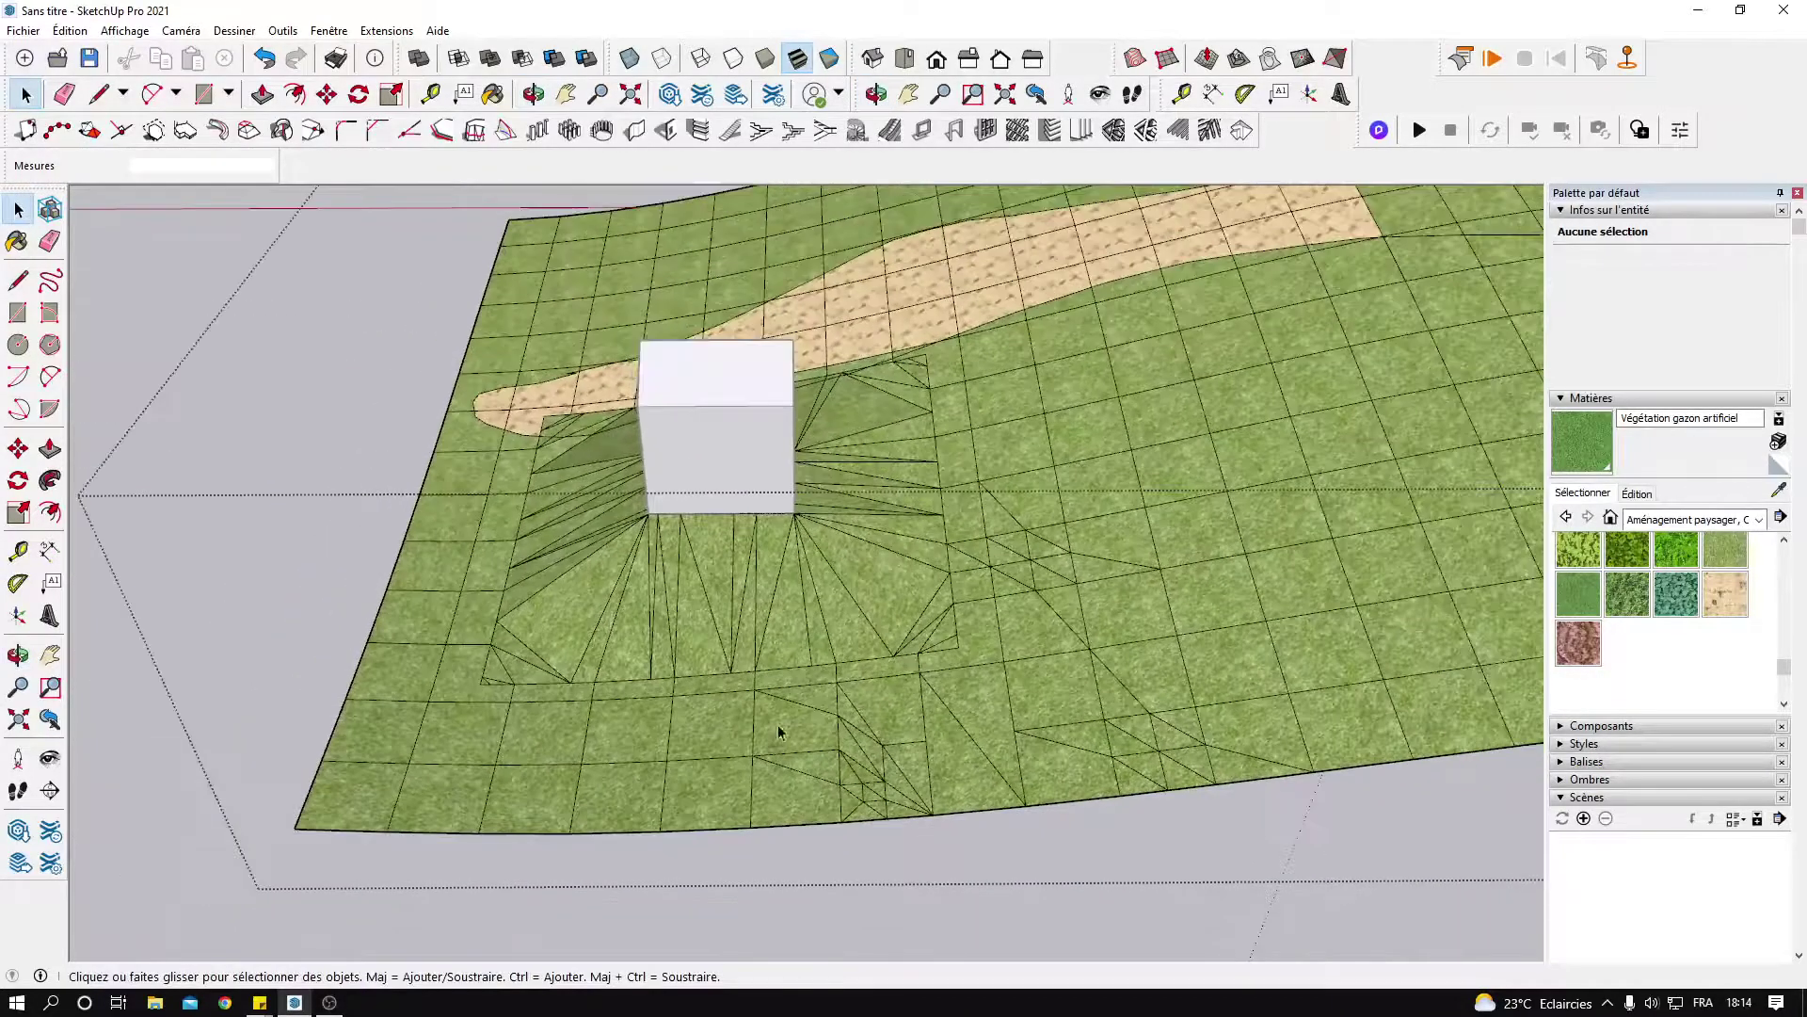
{"action": "mouse_move", "coordinate": [934, 602]}
{"action": "middle_mouse_down"}
{"action": "mouse_move", "coordinate": [748, 678]}
{"action": "mouse_move", "coordinate": [634, 771]}
{"action": "mouse_move", "coordinate": [920, 669]}
{"action": "mouse_move", "coordinate": [634, 718]}
{"action": "mouse_move", "coordinate": [920, 638]}
{"action": "mouse_move", "coordinate": [593, 577]}
{"action": "mouse_move", "coordinate": [839, 625]}
{"action": "mouse_move", "coordinate": [896, 662]}
{"action": "mouse_move", "coordinate": [747, 648]}
{"action": "mouse_move", "coordinate": [847, 702]}
{"action": "mouse_move", "coordinate": [837, 661]}
{"action": "mouse_move", "coordinate": [750, 701]}
{"action": "middle_mouse_up"}
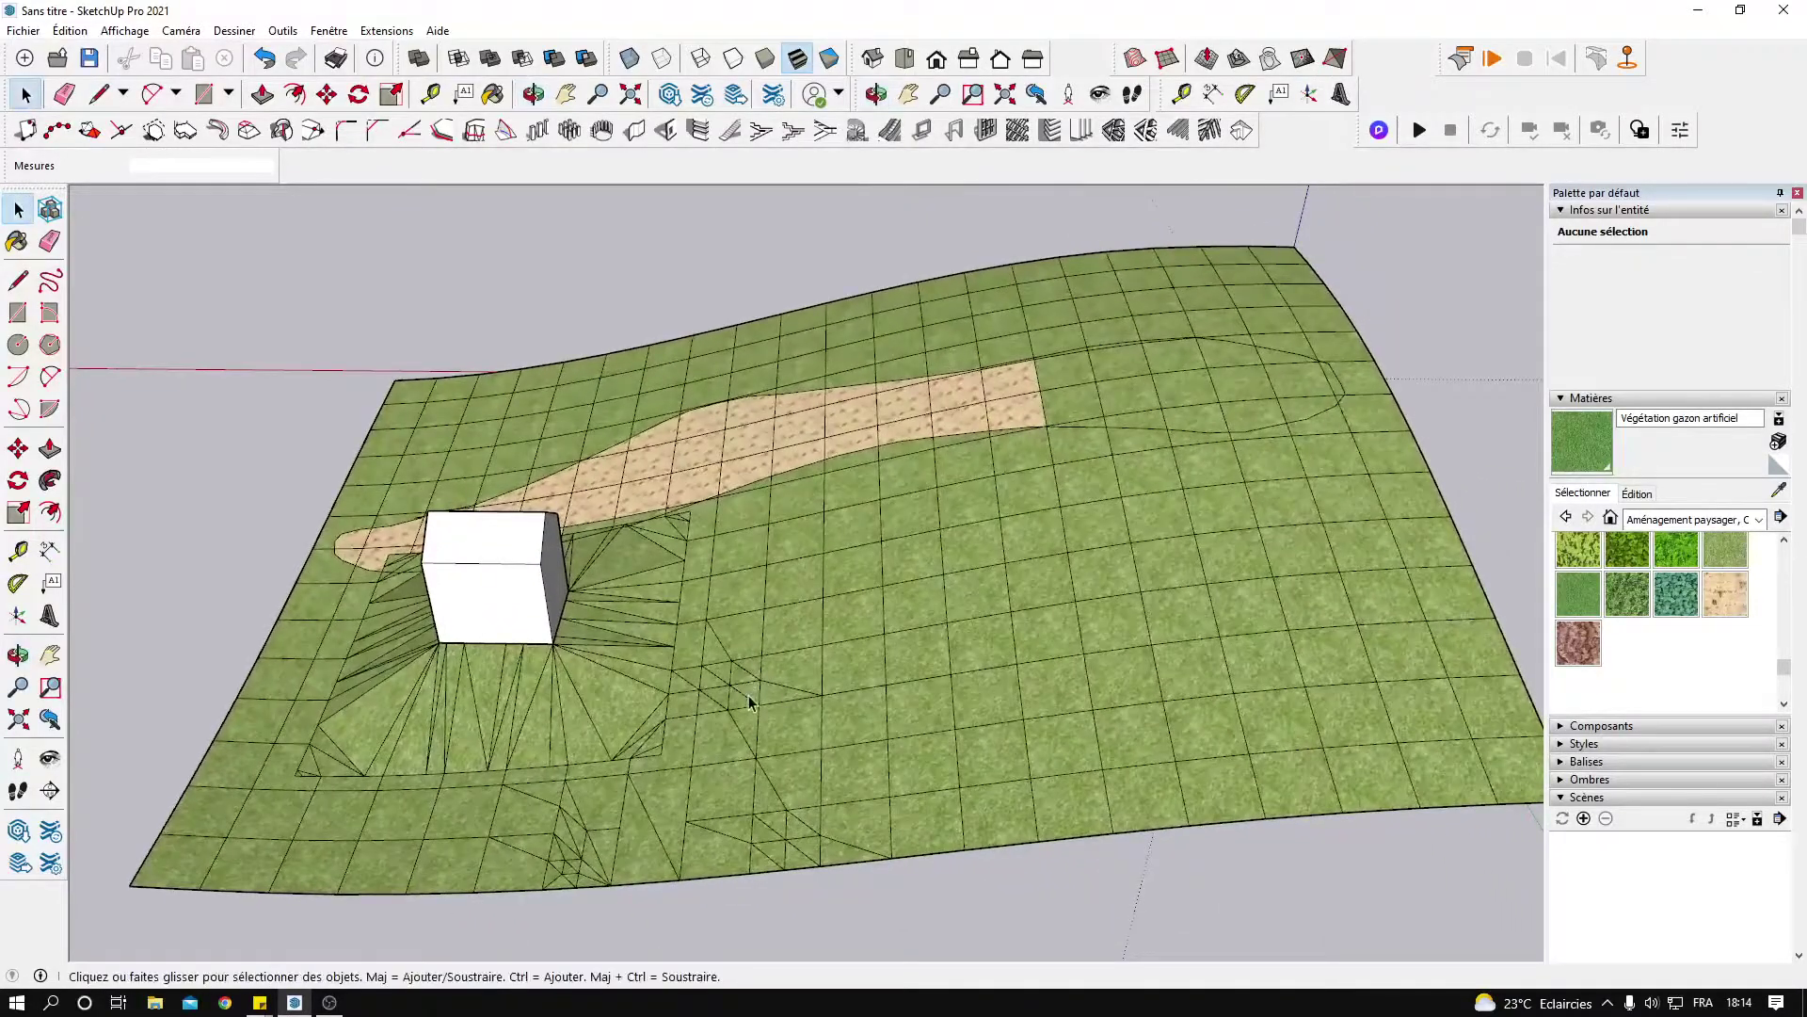
{"action": "mouse_move", "coordinate": [902, 703]}
{"action": "middle_mouse_down"}
{"action": "mouse_move", "coordinate": [493, 706]}
{"action": "mouse_move", "coordinate": [810, 718]}
{"action": "mouse_move", "coordinate": [718, 658]}
{"action": "mouse_move", "coordinate": [759, 633]}
{"action": "mouse_move", "coordinate": [528, 787]}
{"action": "mouse_move", "coordinate": [537, 754]}
{"action": "mouse_move", "coordinate": [589, 795]}
{"action": "mouse_move", "coordinate": [821, 730]}
{"action": "mouse_move", "coordinate": [680, 841]}
{"action": "middle_mouse_up"}
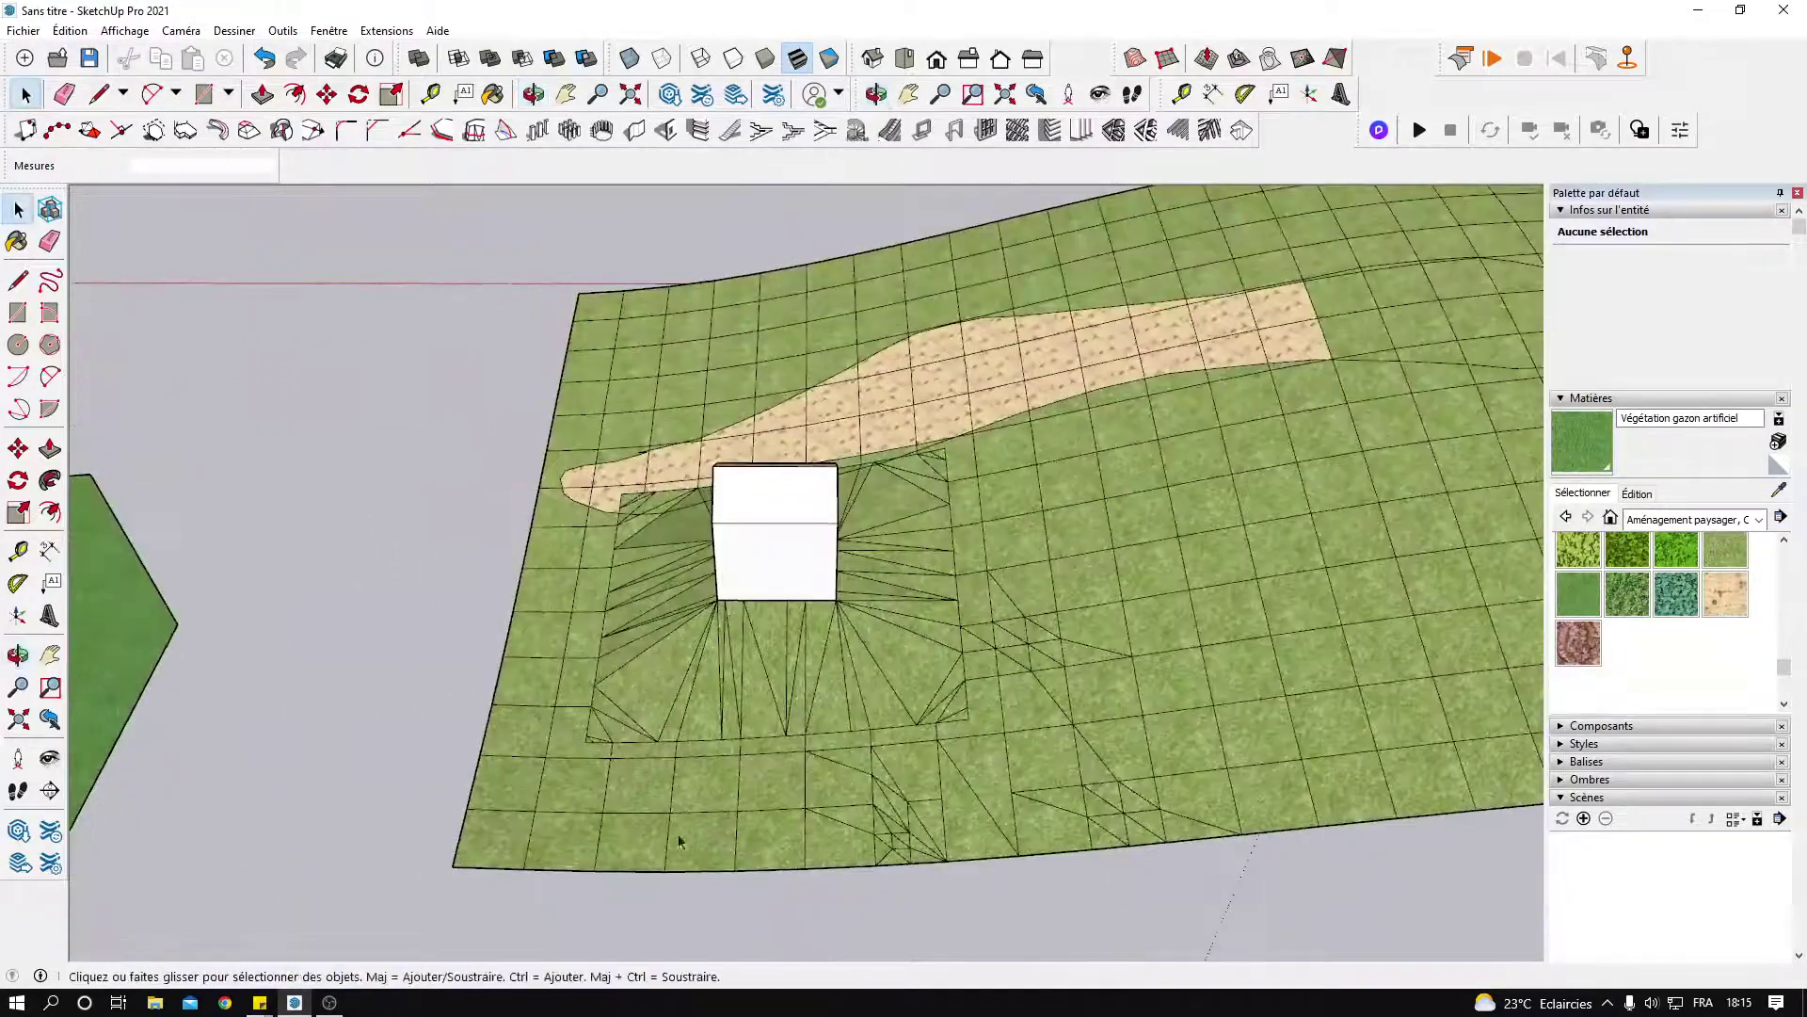